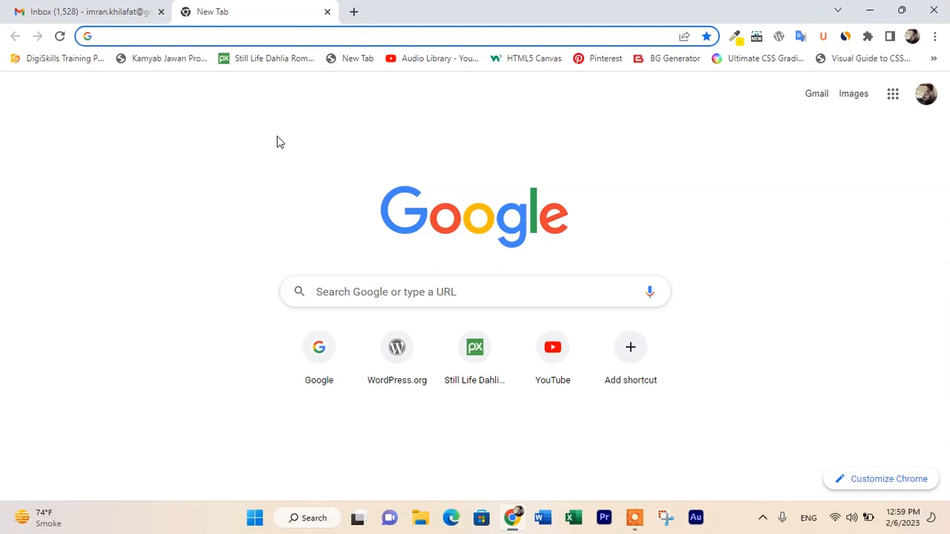
# Open the WordPress admin login page at hrnewspk.com/wp-admin
pyautogui.write('hr')
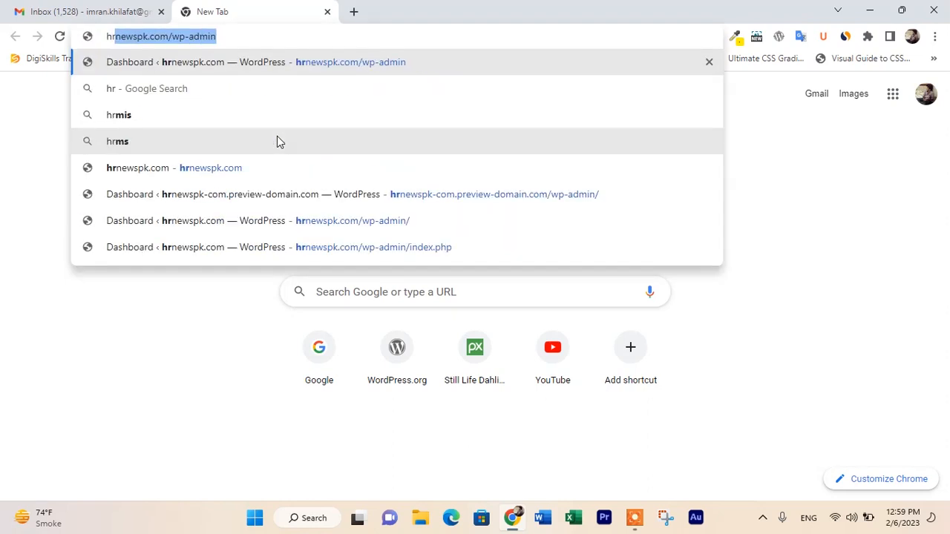
pyautogui.press('Right')
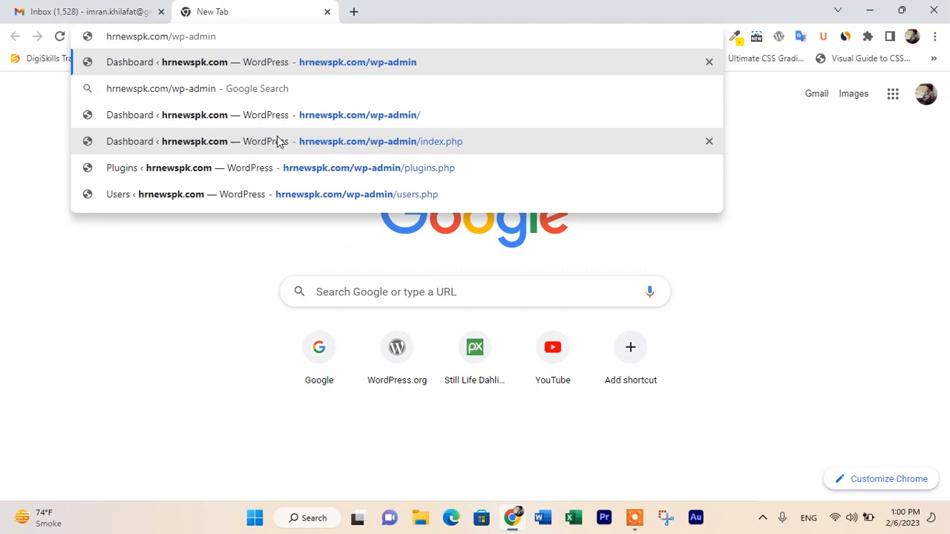
pyautogui.press('BackSpace')
pyautogui.press('BackSpace')
pyautogui.press('BackSpace')
pyautogui.press('BackSpace')
pyautogui.press('BackSpace')
pyautogui.press('BackSpace')
pyautogui.press('BackSpace')
pyautogui.press('BackSpace')
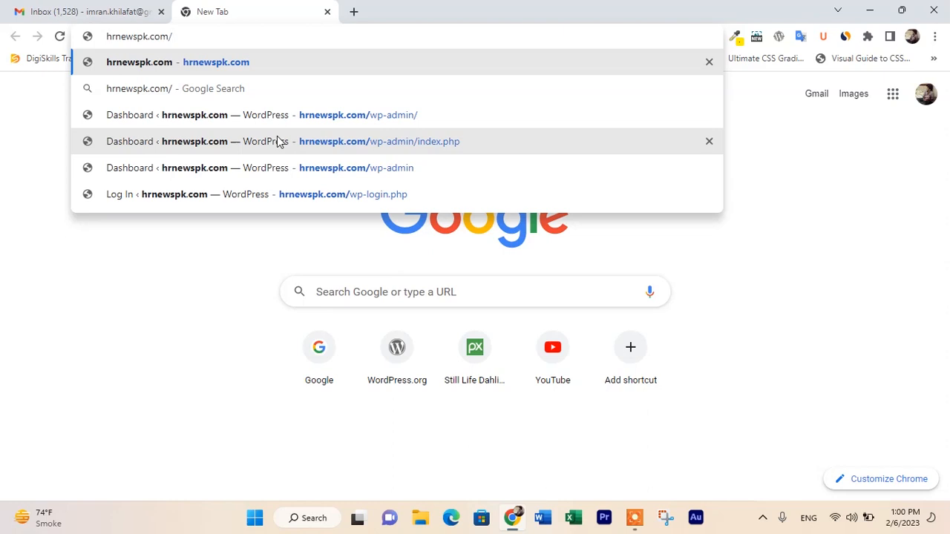
pyautogui.write('wp')
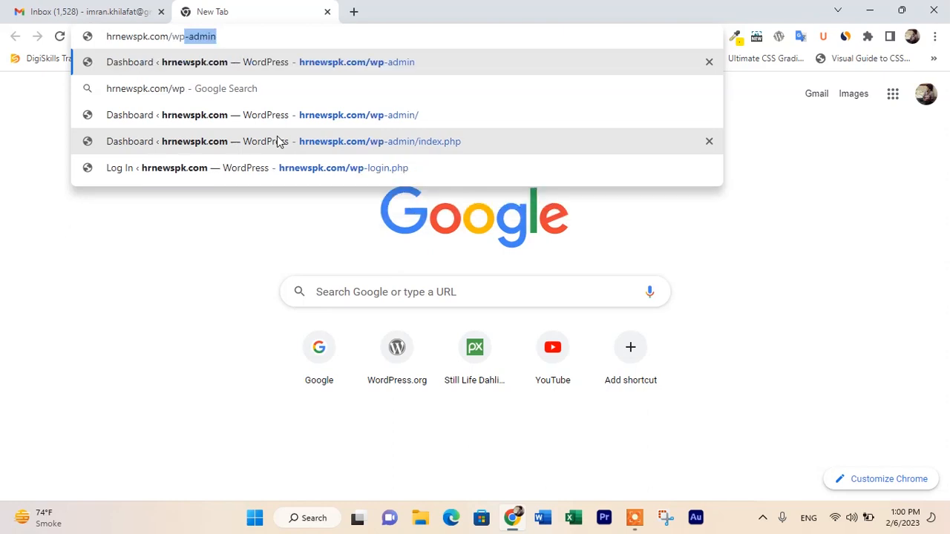
pyautogui.press('Return')
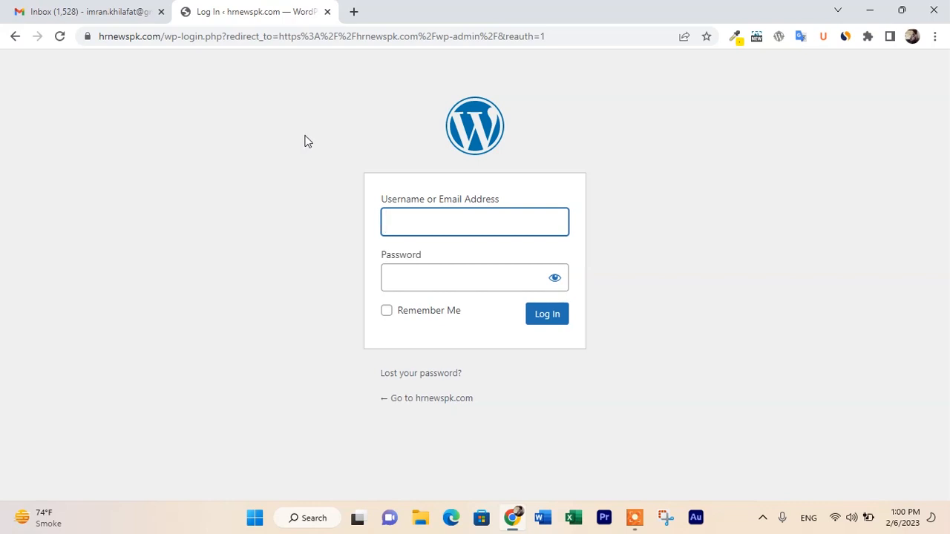
# Log in to the WordPress site with the saved account e-mail and the account password
pyautogui.rightClick(411, 217)
pyautogui.click(397, 218)
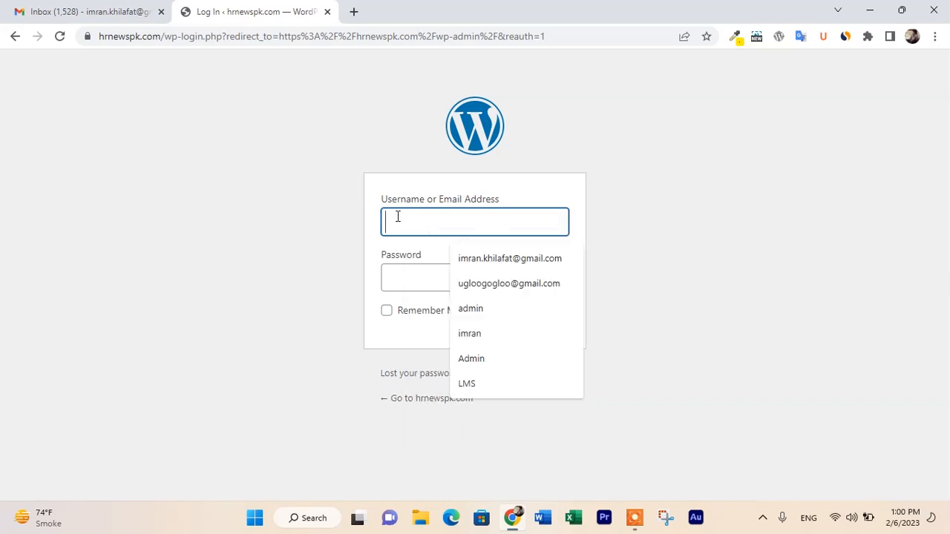
pyautogui.click(462, 283)
pyautogui.click(434, 278)
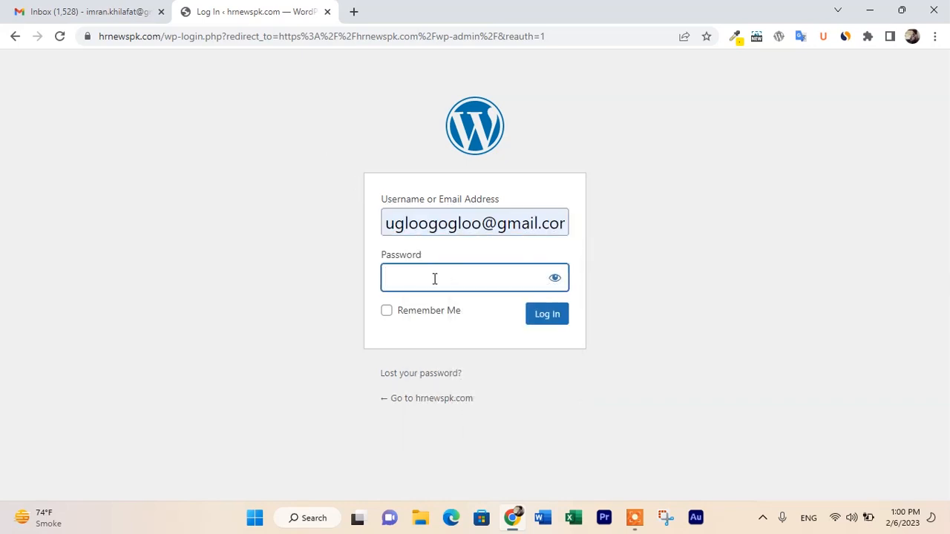
pyautogui.hotkey('ctrl', 'v')
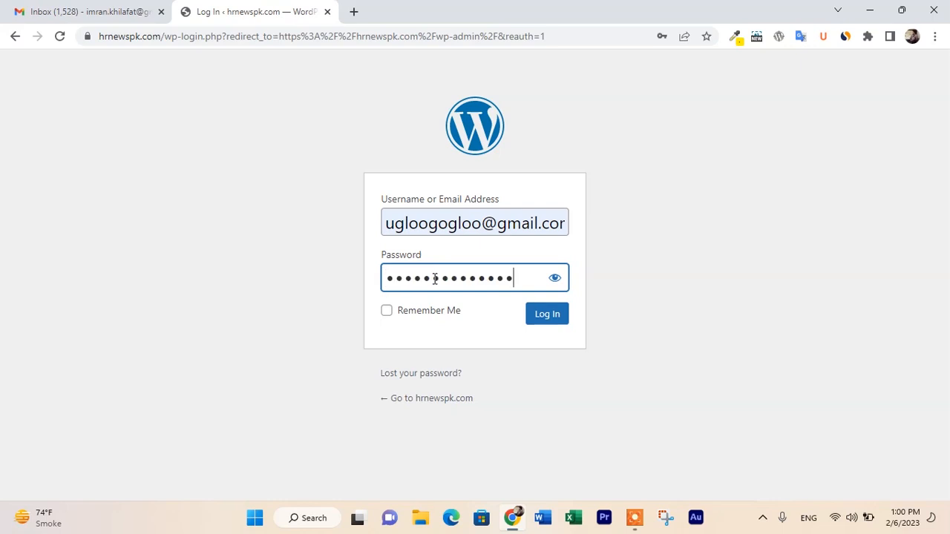
pyautogui.click(546, 316)
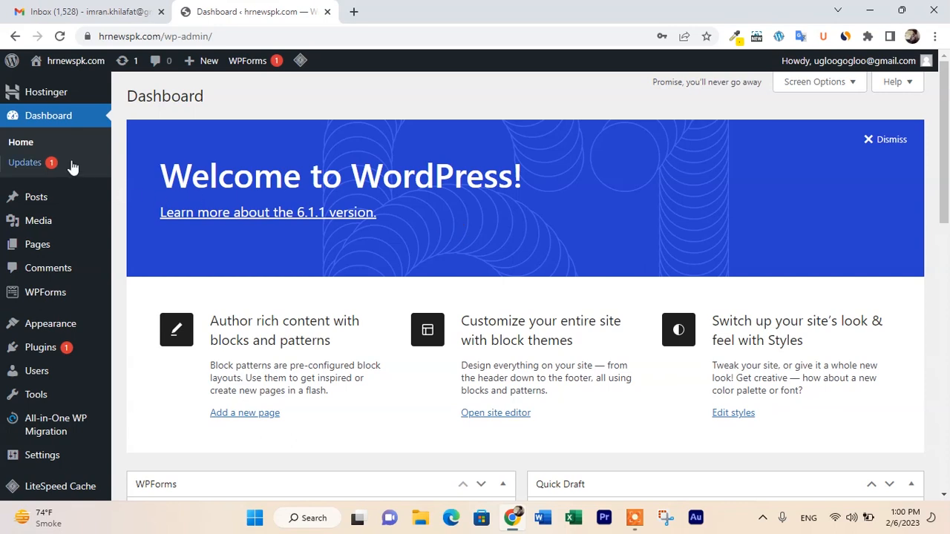
# Dismiss the Welcome to WordPress panel on the dashboard
pyautogui.moveTo(70, 252)
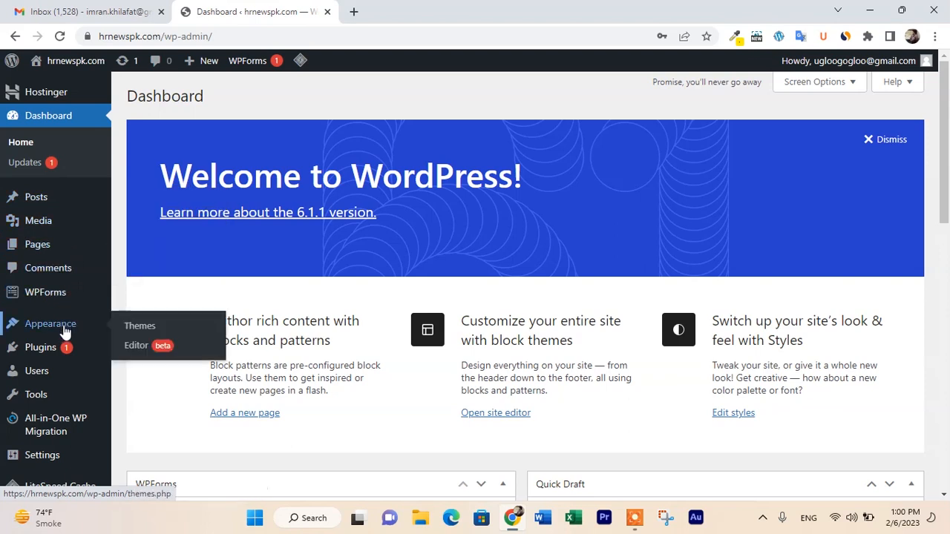
pyautogui.moveTo(56, 378)
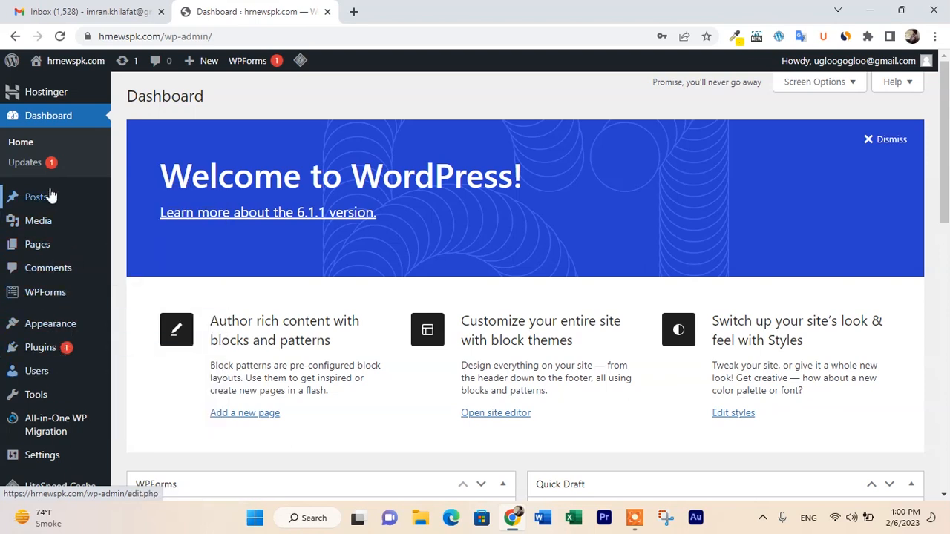
pyautogui.moveTo(97, 199)
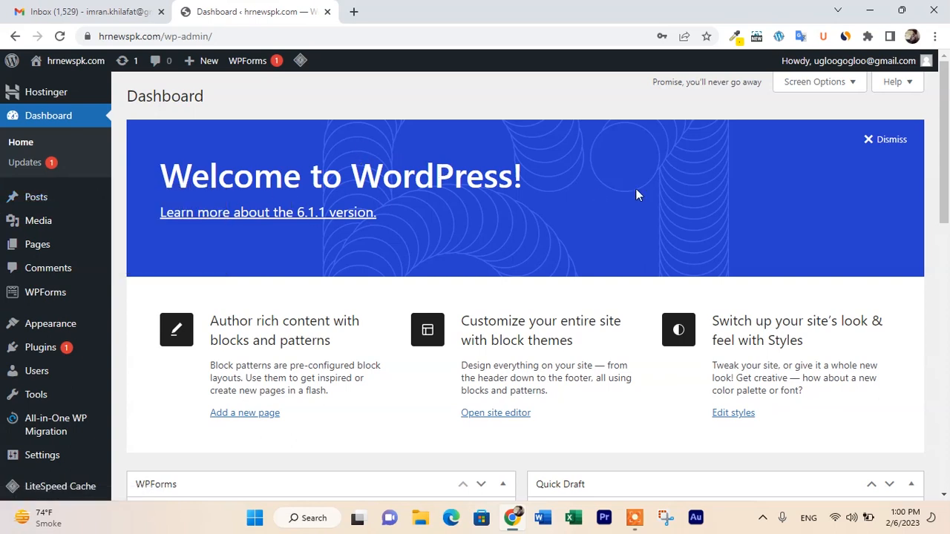
pyautogui.click(885, 146)
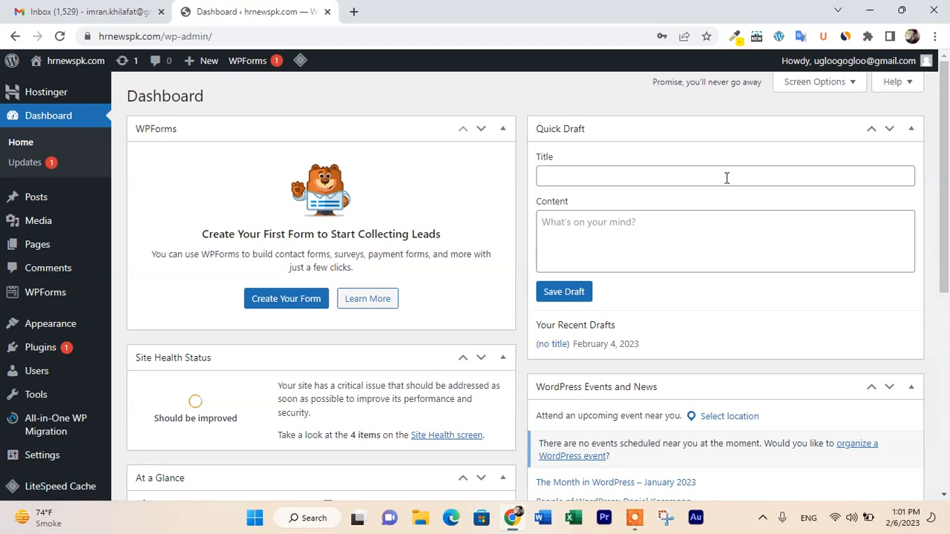
# Hide the WPForms, Site Health Status, At a Glance, Activity, Quick Draft, and WordPress Events and News boxes on the dashboard
pyautogui.scroll(-5, 424, 196)
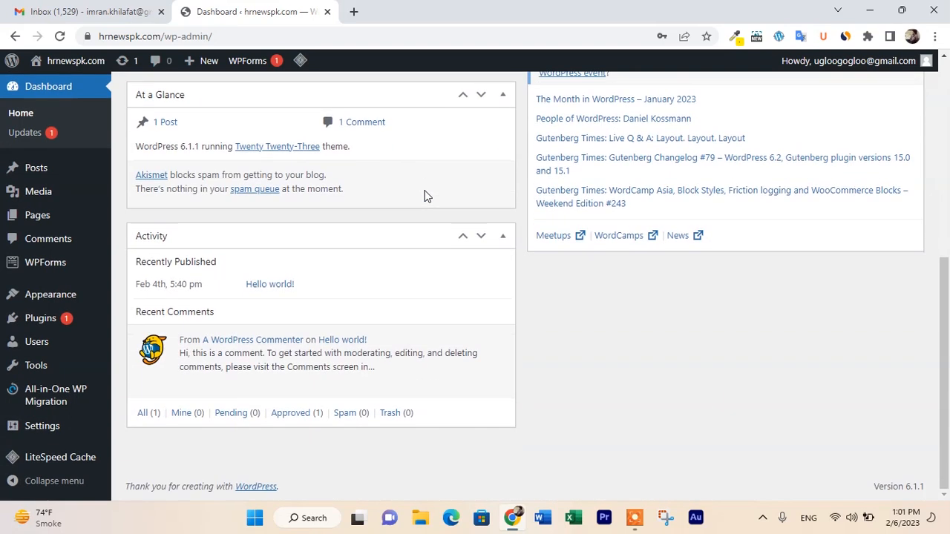
pyautogui.scroll(2, 425, 194)
pyautogui.scroll(3, 425, 196)
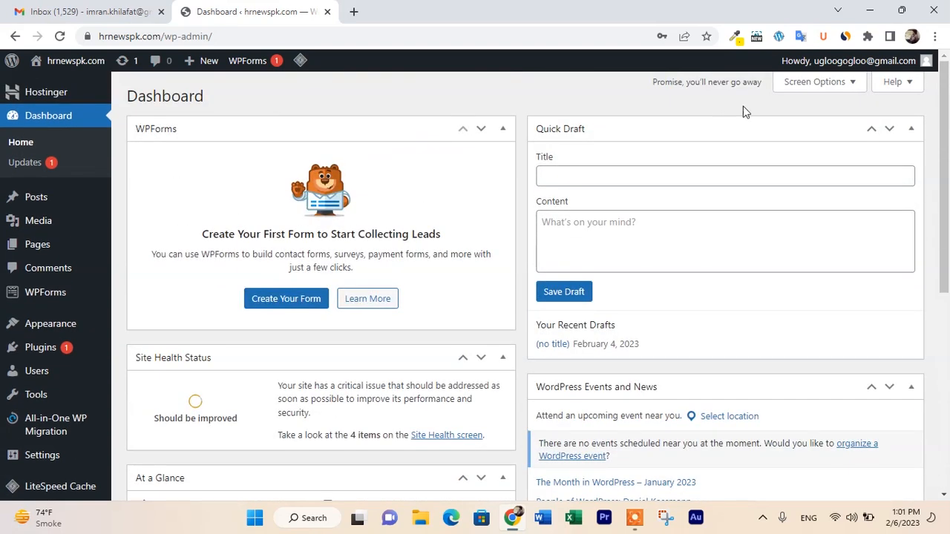
pyautogui.click(816, 82)
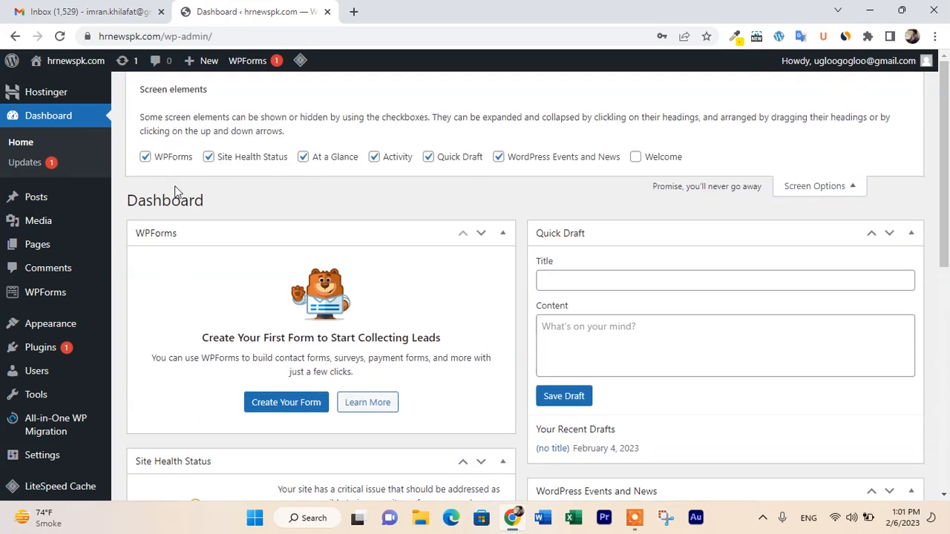
pyautogui.click(145, 158)
pyautogui.click(211, 159)
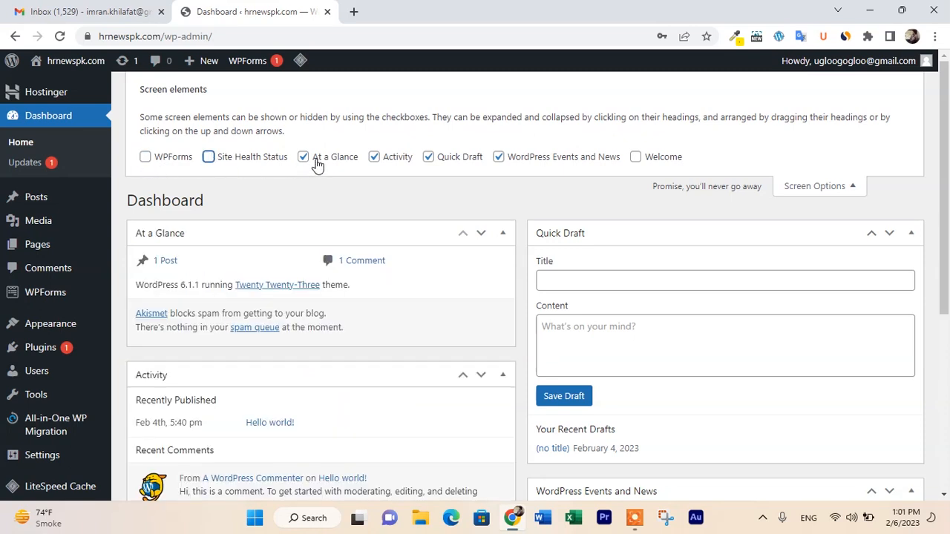
pyautogui.click(310, 160)
pyautogui.click(378, 160)
pyautogui.click(437, 160)
pyautogui.click(499, 157)
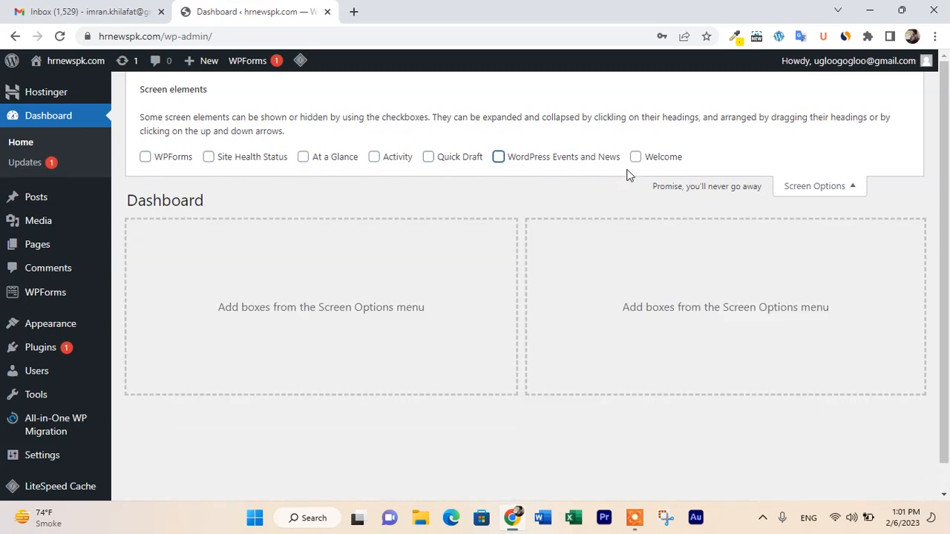
pyautogui.click(831, 188)
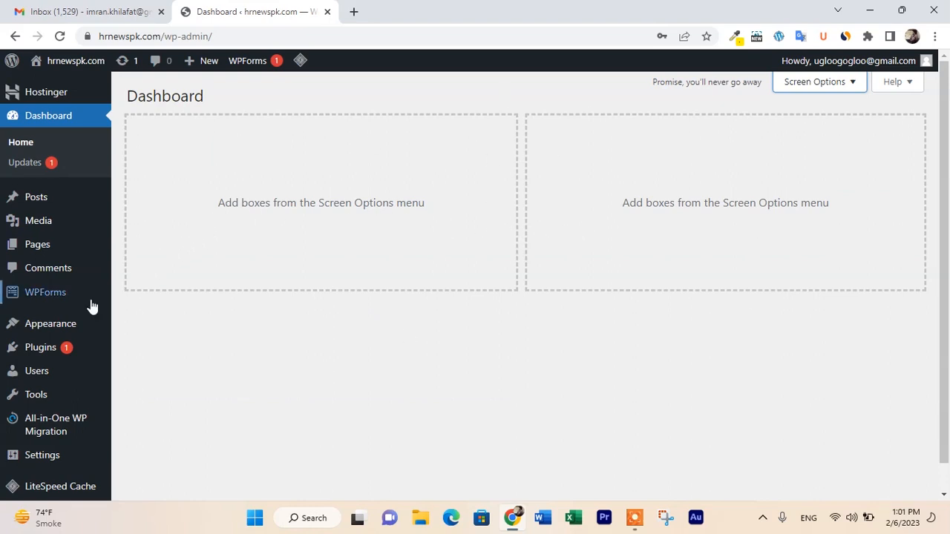
# Deactivate all installed plugins at once with the Deactivate bulk action
pyautogui.moveTo(87, 322)
pyautogui.scroll(-1, 146, 354)
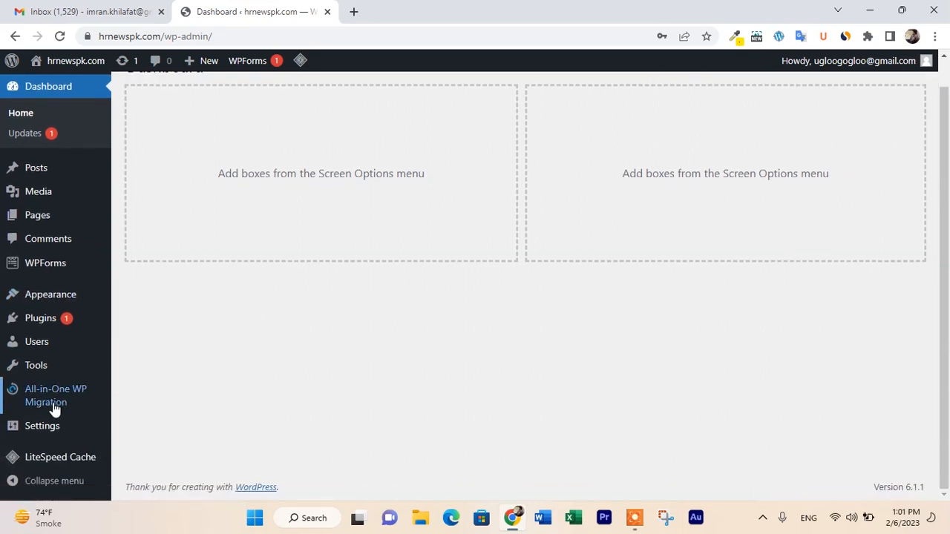
pyautogui.moveTo(66, 401)
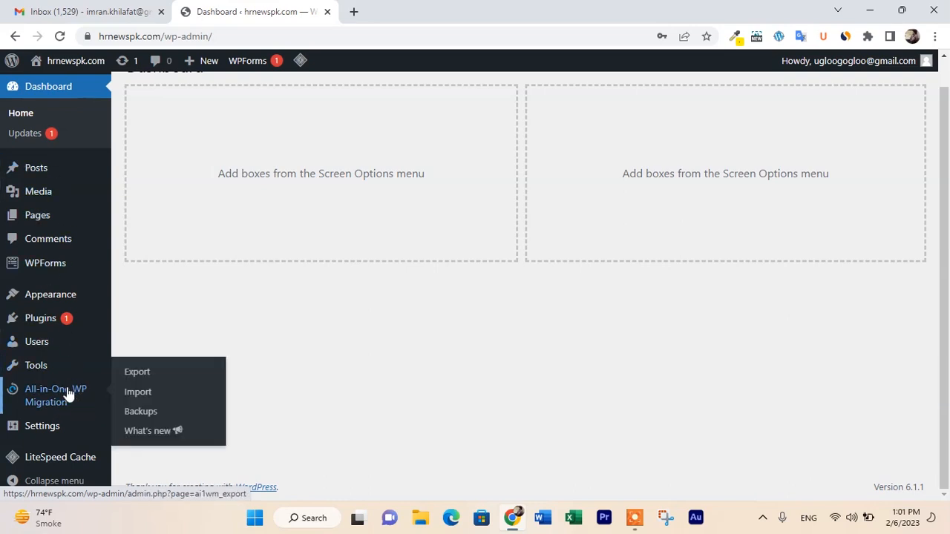
pyautogui.moveTo(78, 458)
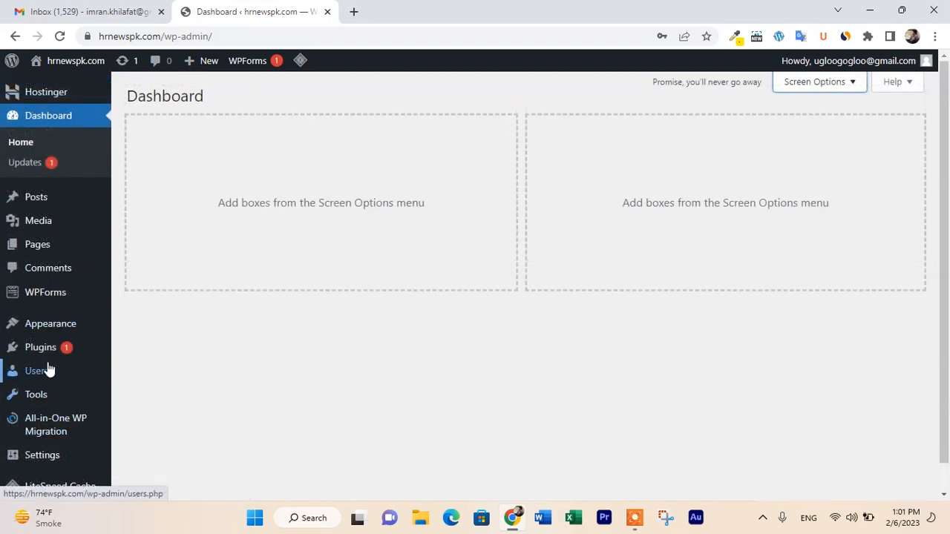
pyautogui.moveTo(46, 355)
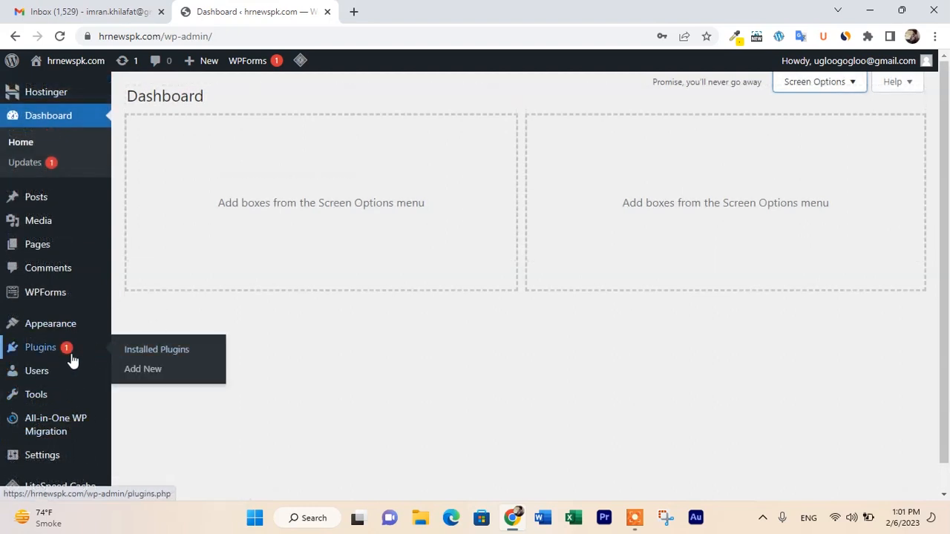
pyautogui.click(153, 352)
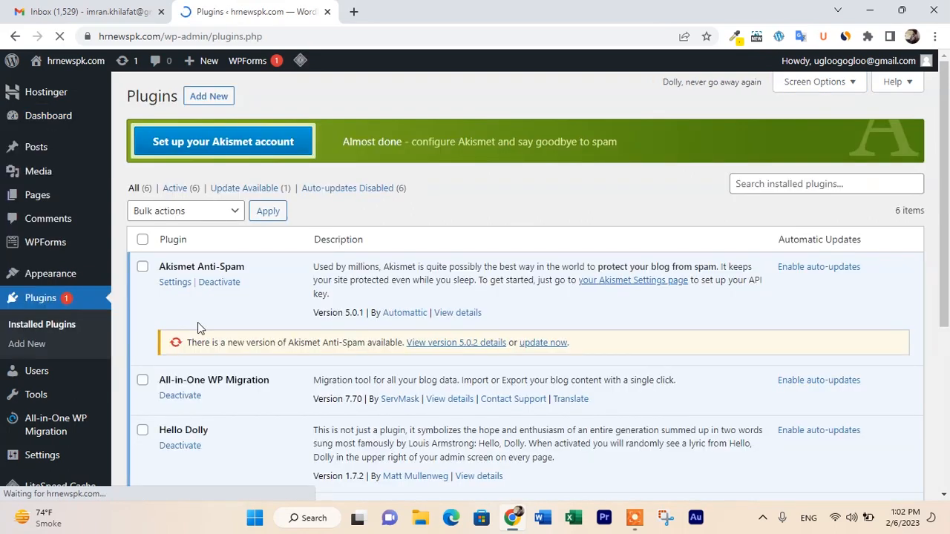
pyautogui.click(142, 239)
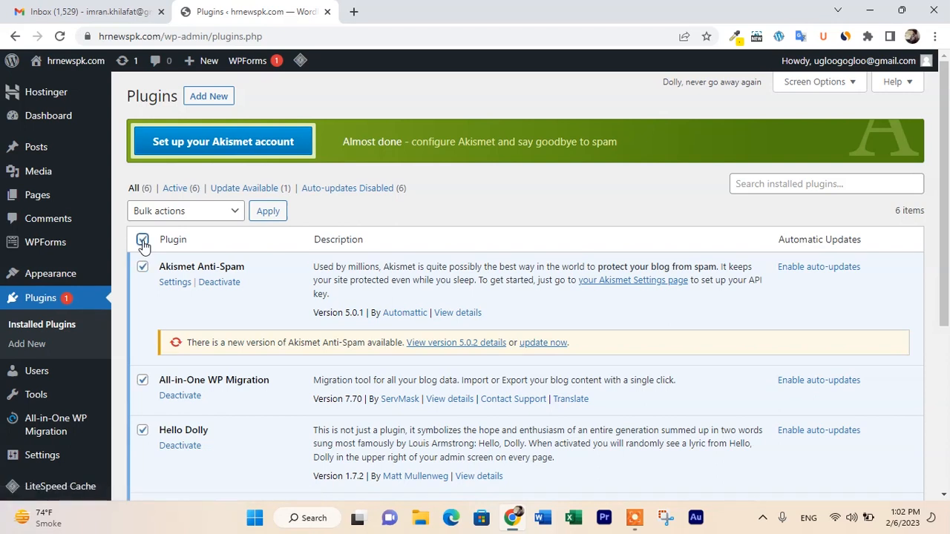
pyautogui.click(215, 215)
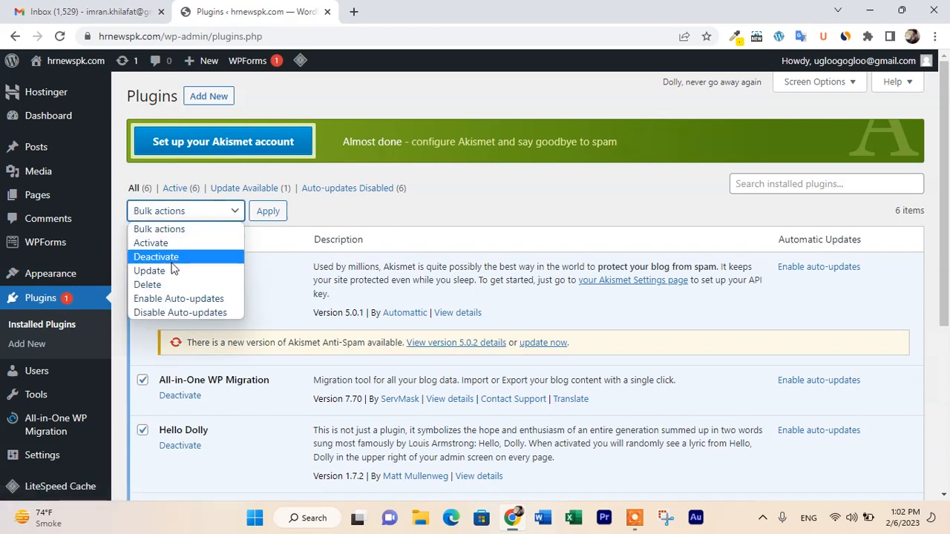
pyautogui.click(171, 260)
pyautogui.click(274, 218)
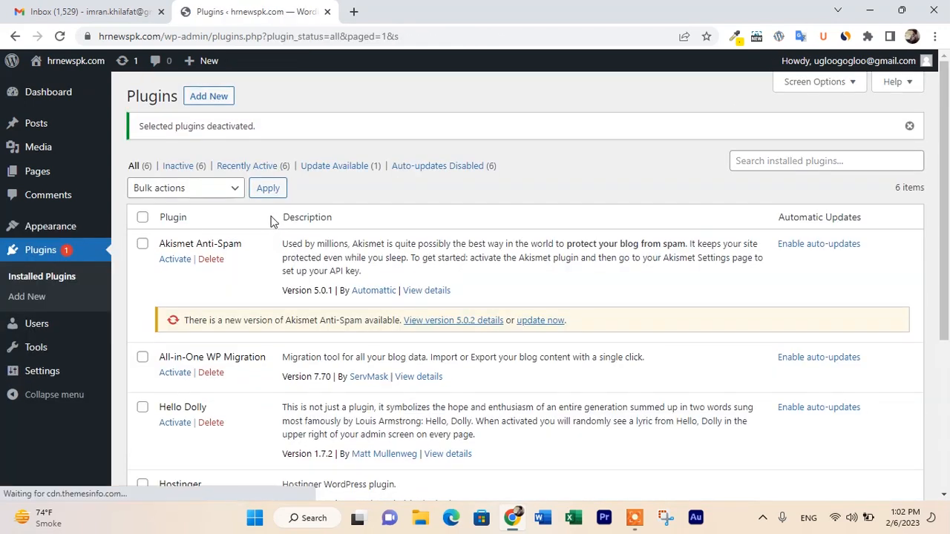
# Return to the dashboard and open the list of all posts
pyautogui.click(46, 97)
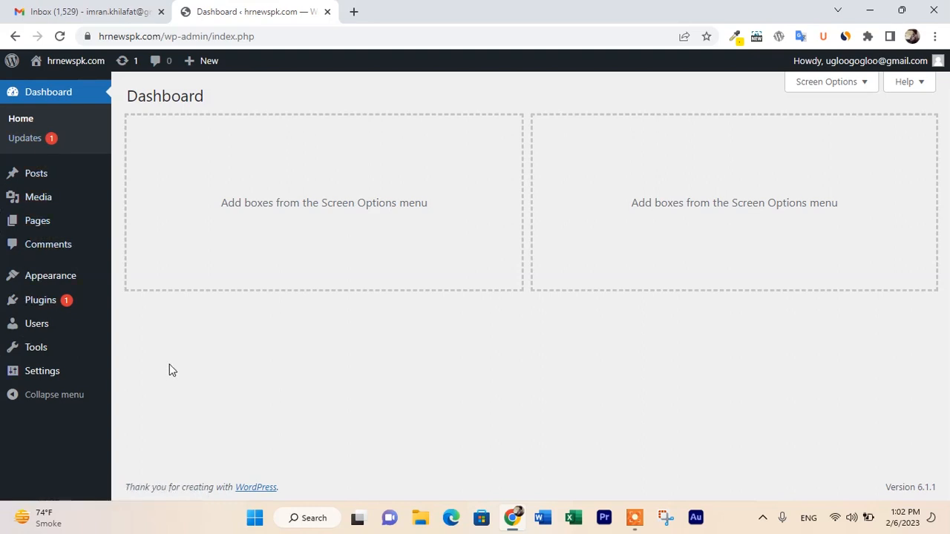
pyautogui.moveTo(79, 380)
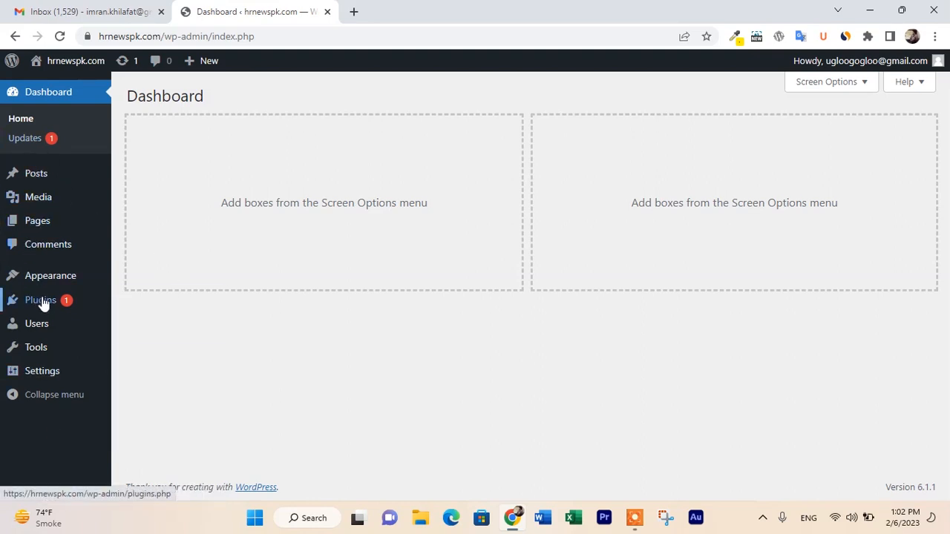
pyautogui.moveTo(108, 306)
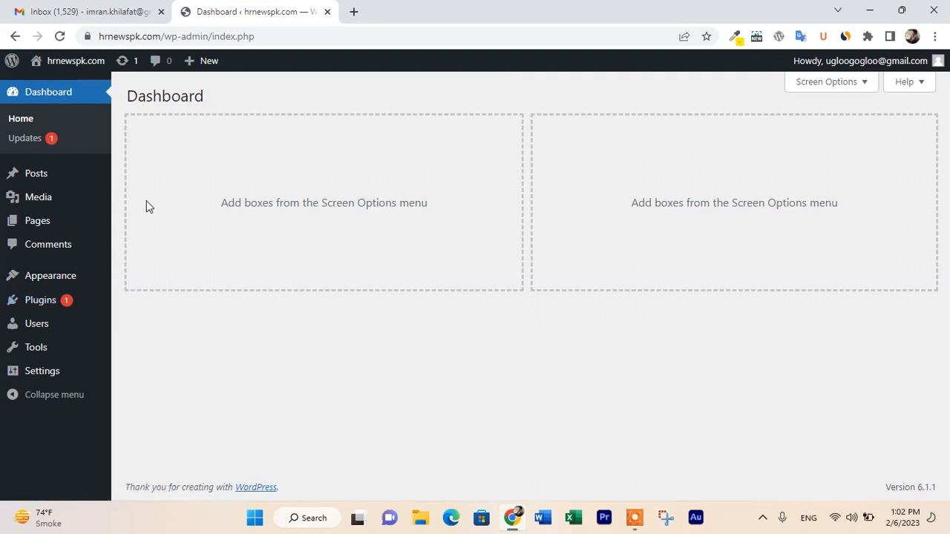
pyautogui.moveTo(43, 180)
pyautogui.moveTo(57, 180)
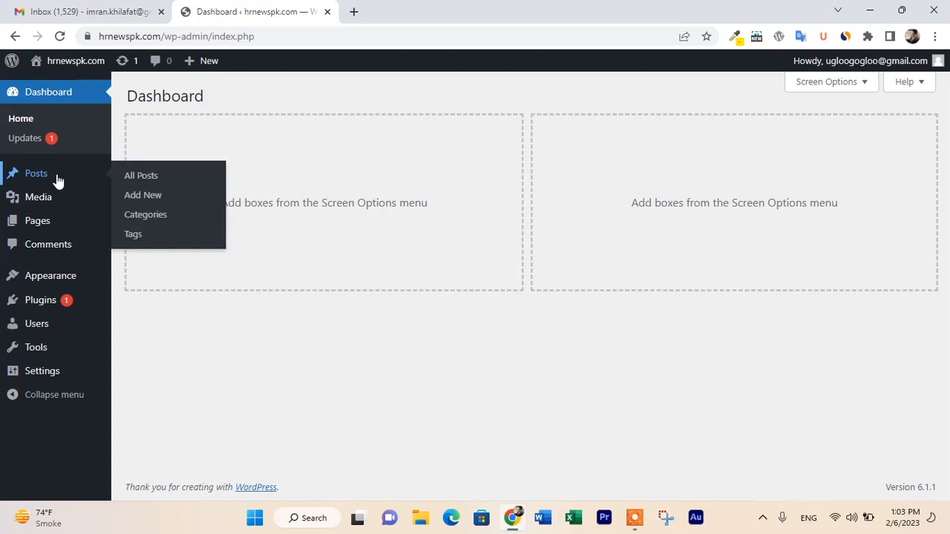
pyautogui.click(148, 184)
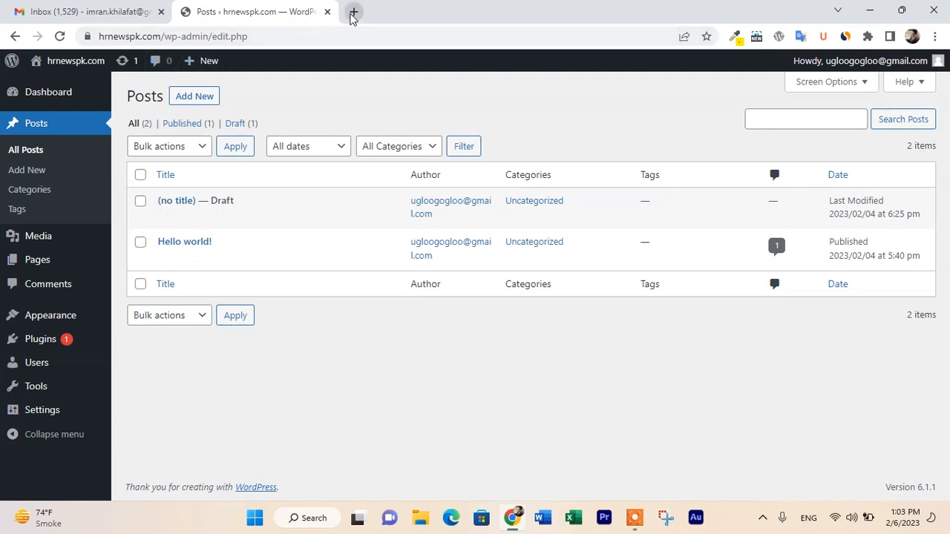
# Open the public hrnewspk.com home page in a new browser tab and look through its content
pyautogui.click(353, 13)
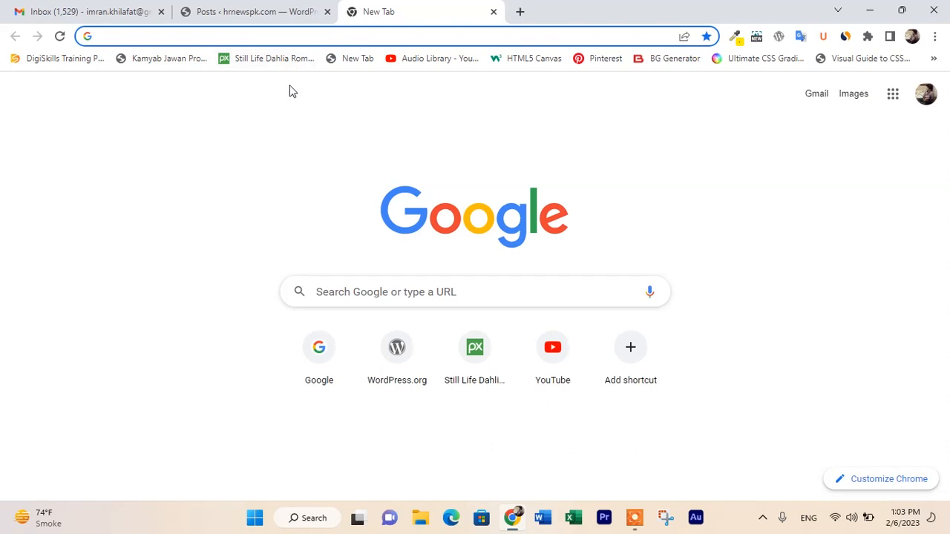
pyautogui.write('hr')
pyautogui.press('Right')
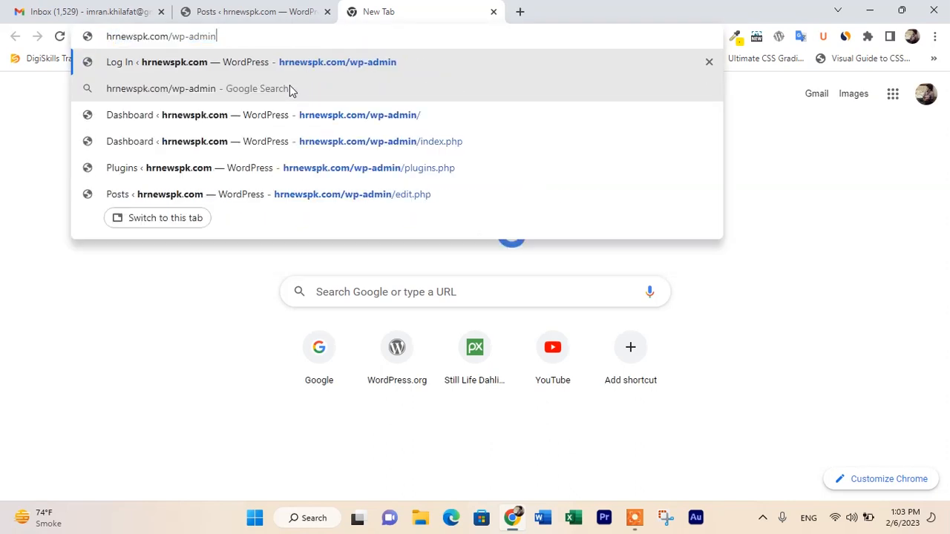
pyautogui.press('BackSpace')
pyautogui.press('BackSpace')
pyautogui.press('BackSpace')
pyautogui.press('BackSpace')
pyautogui.press('BackSpace')
pyautogui.press('BackSpace')
pyautogui.press('BackSpace')
pyautogui.press('BackSpace')
pyautogui.press('BackSpace')
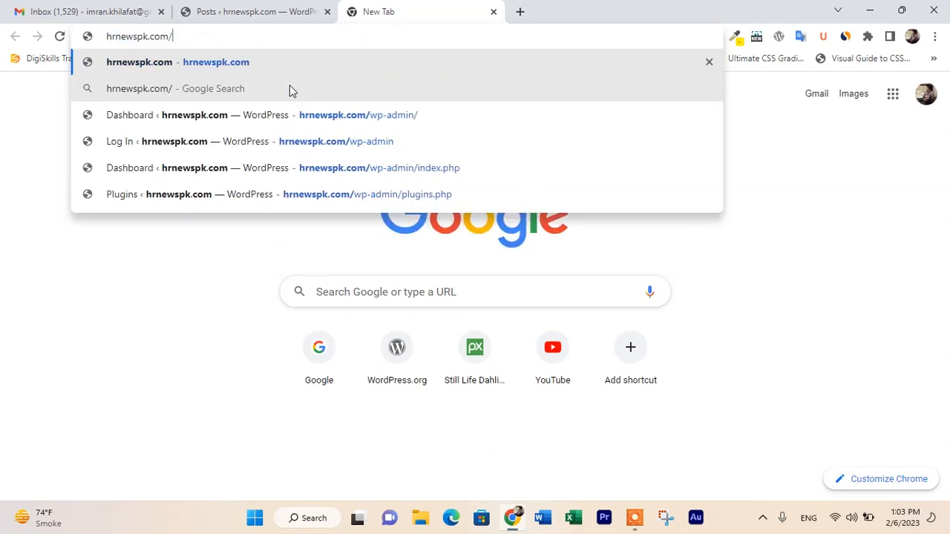
pyautogui.press('Return')
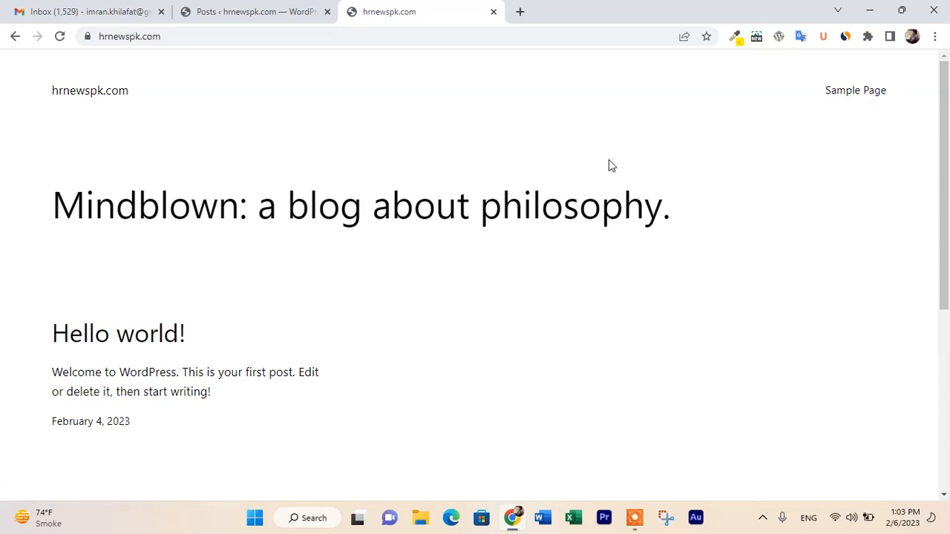
pyautogui.scroll(-2, 147, 280)
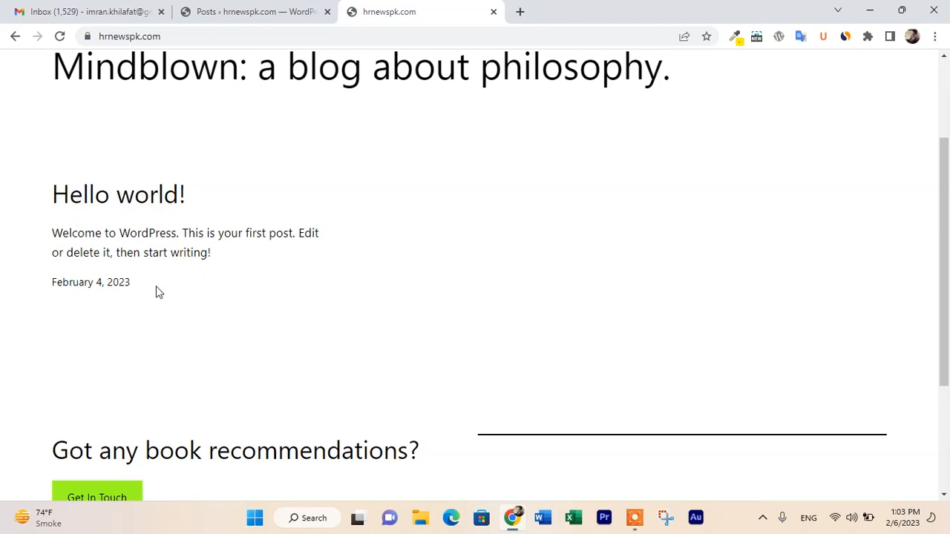
# Compare the admin Posts list with the posts shown on the public home page, ending on the Posts list
pyautogui.click(236, 13)
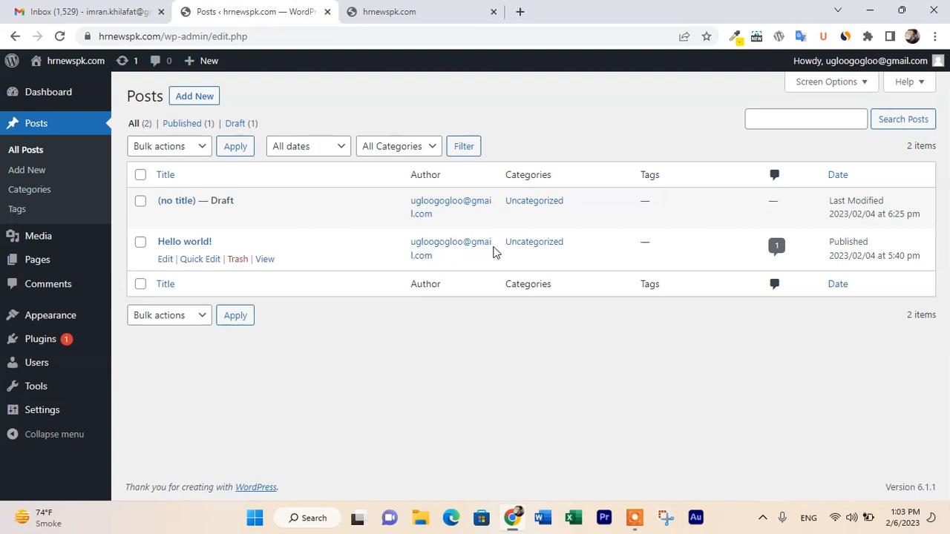
pyautogui.click(387, 11)
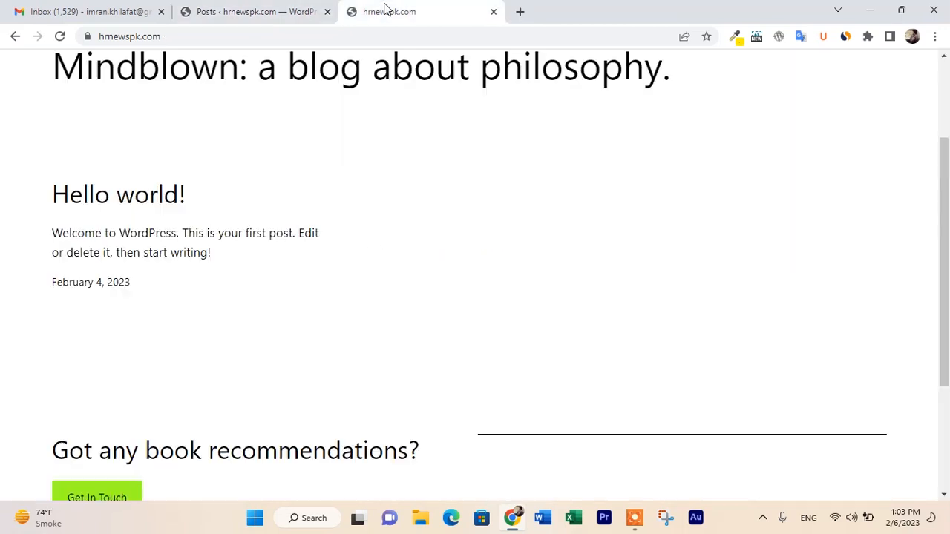
pyautogui.click(236, 15)
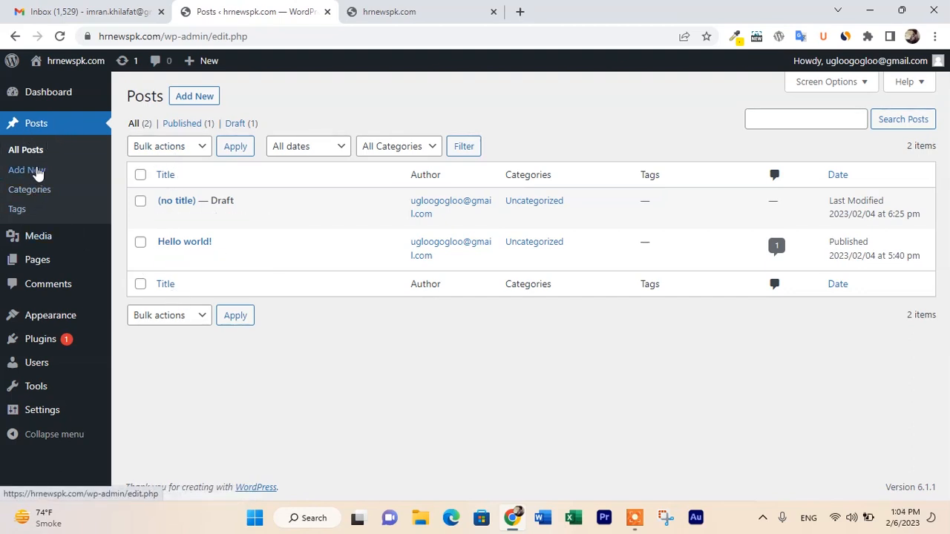
# Move the untitled draft and the "Hello world!" post to the Trash with a bulk action
pyautogui.moveTo(206, 215)
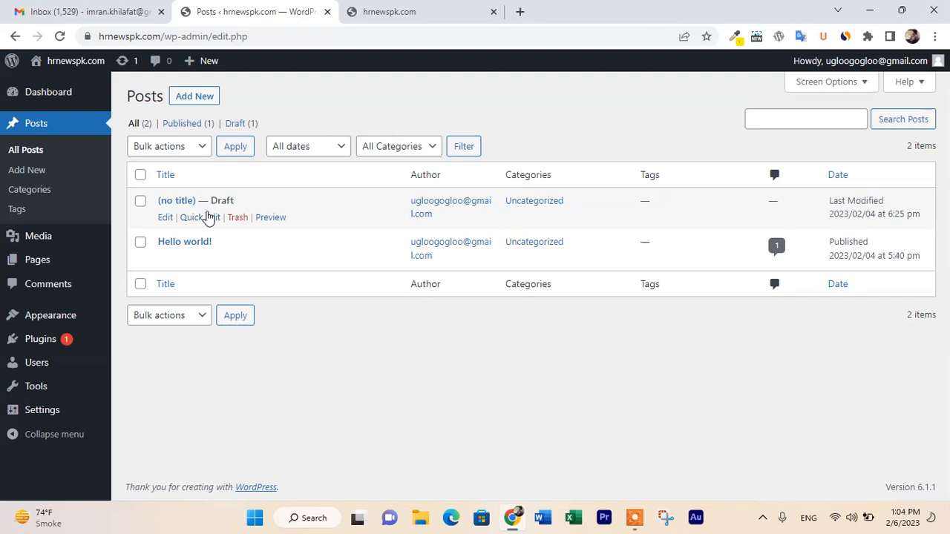
pyautogui.click(141, 203)
pyautogui.click(141, 243)
pyautogui.click(202, 148)
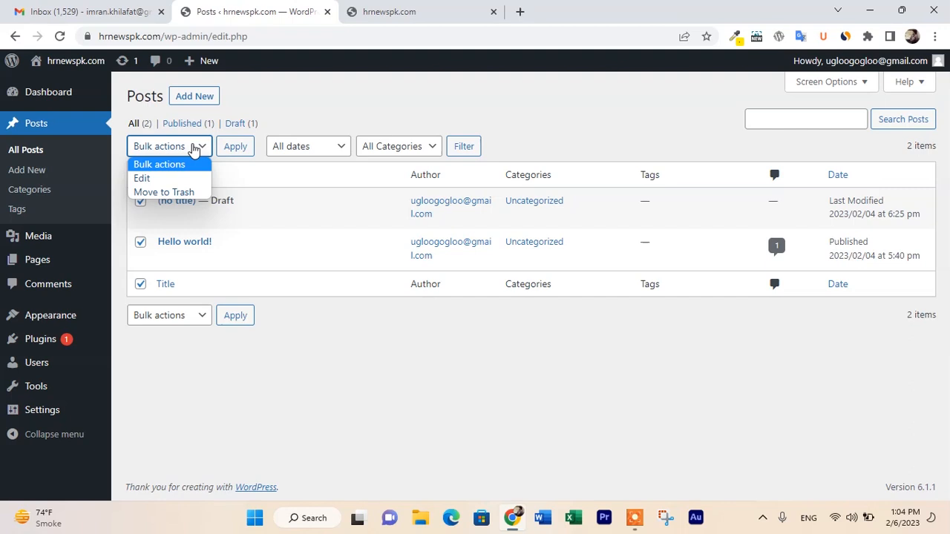
pyautogui.click(178, 192)
pyautogui.click(235, 146)
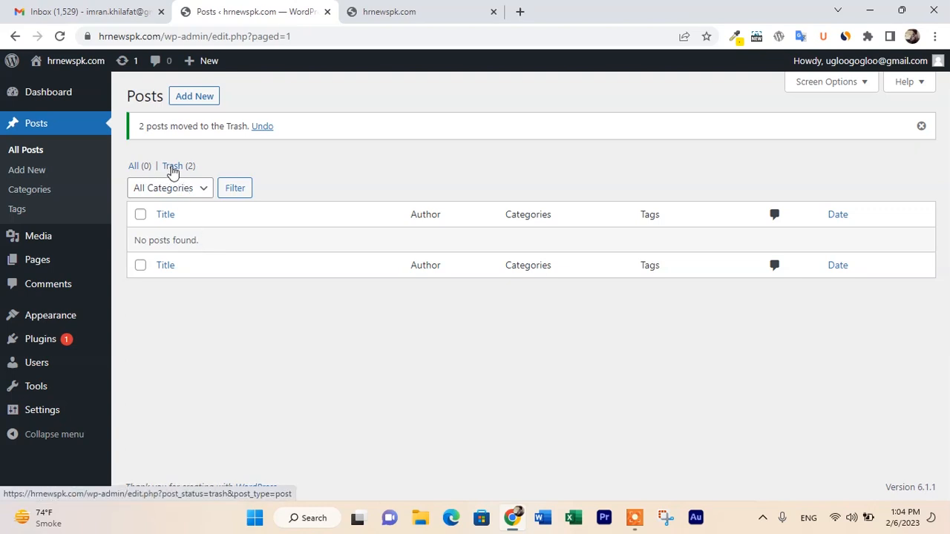
# Restore both the untitled post and "Hello world!" from the Trash with the Restore bulk action
pyautogui.click(172, 167)
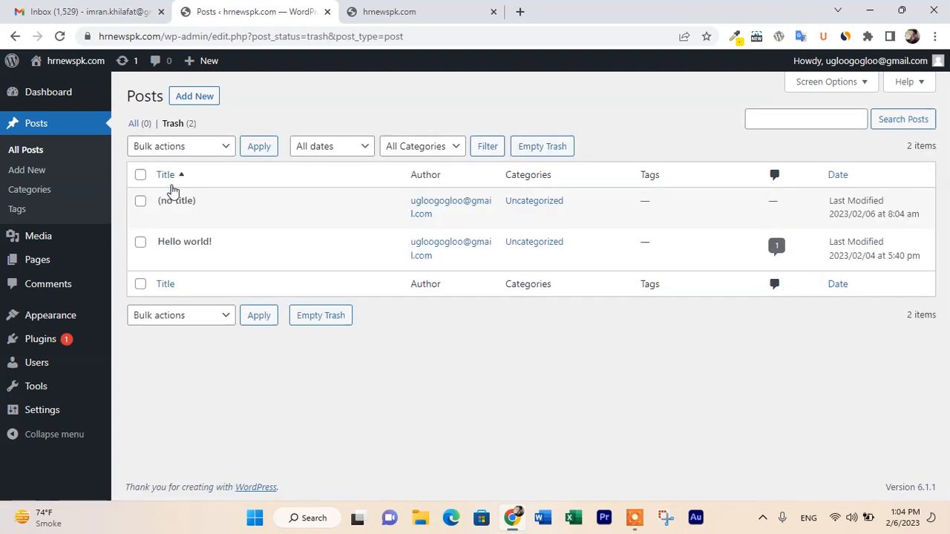
pyautogui.click(140, 201)
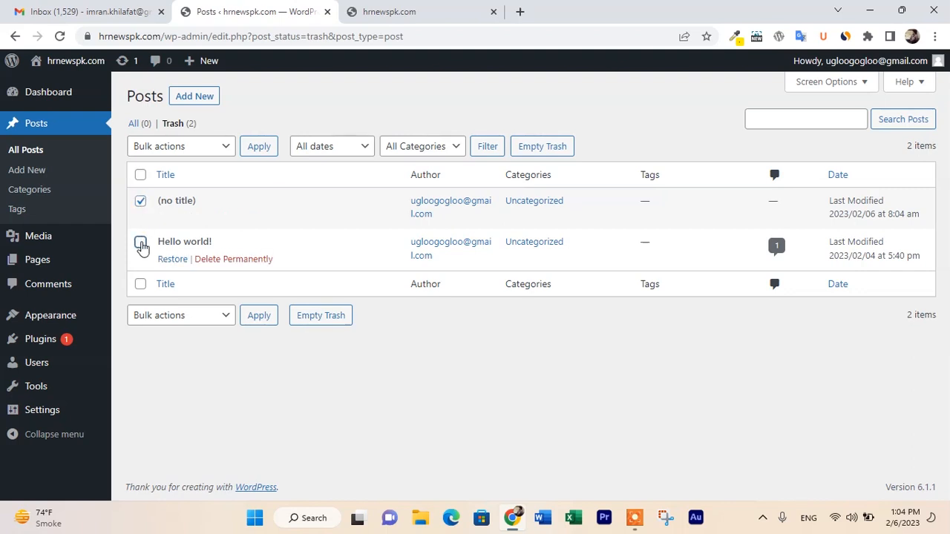
pyautogui.click(140, 242)
pyautogui.click(210, 152)
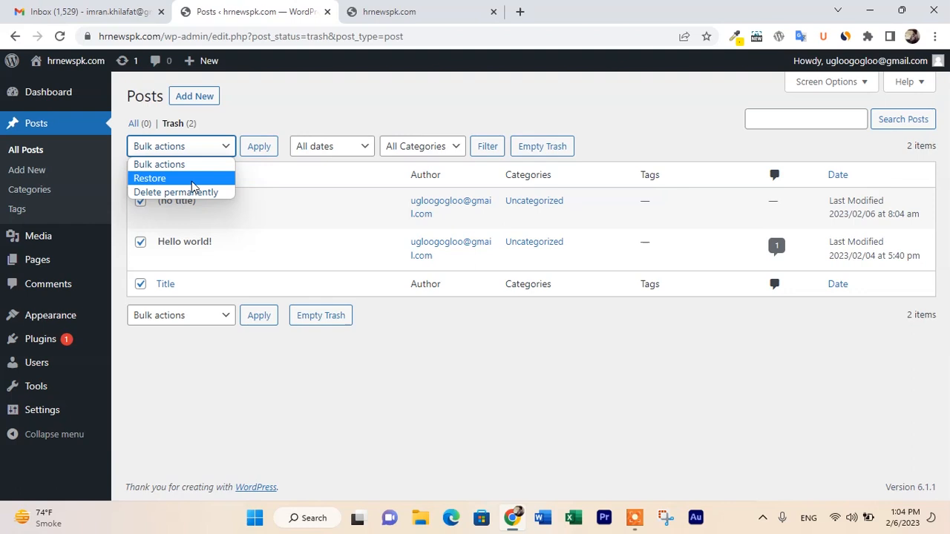
pyautogui.click(191, 180)
pyautogui.click(251, 148)
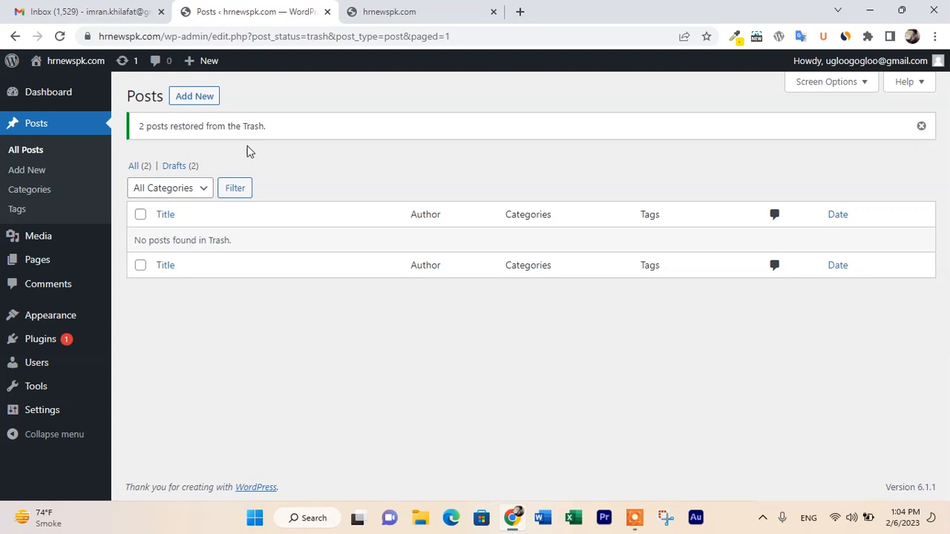
# Show all posts again, select every post, and apply the Move to Trash bulk action
pyautogui.click(138, 167)
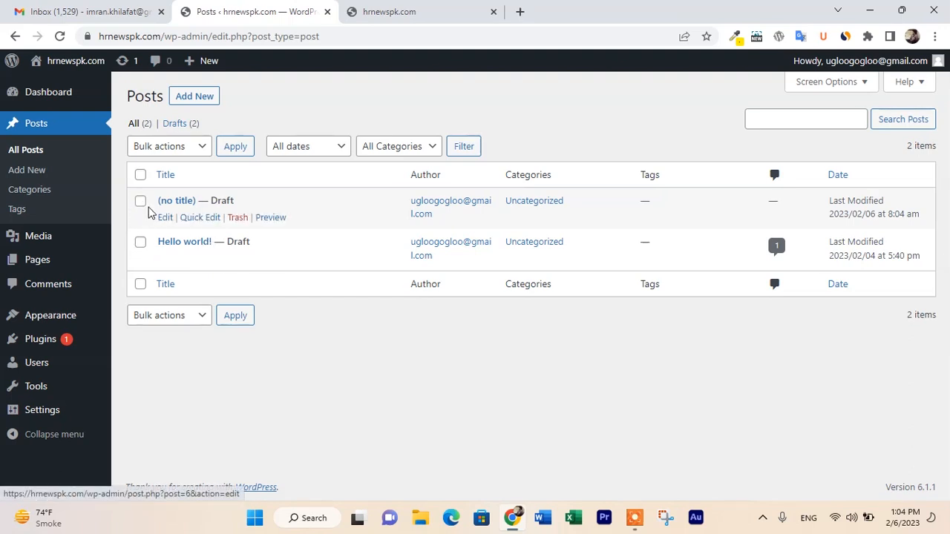
pyautogui.click(141, 175)
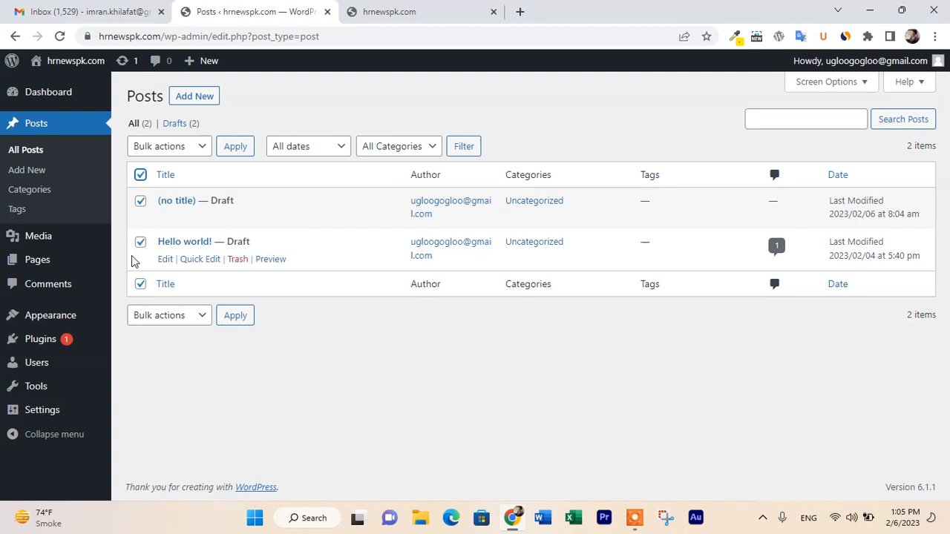
pyautogui.click(186, 151)
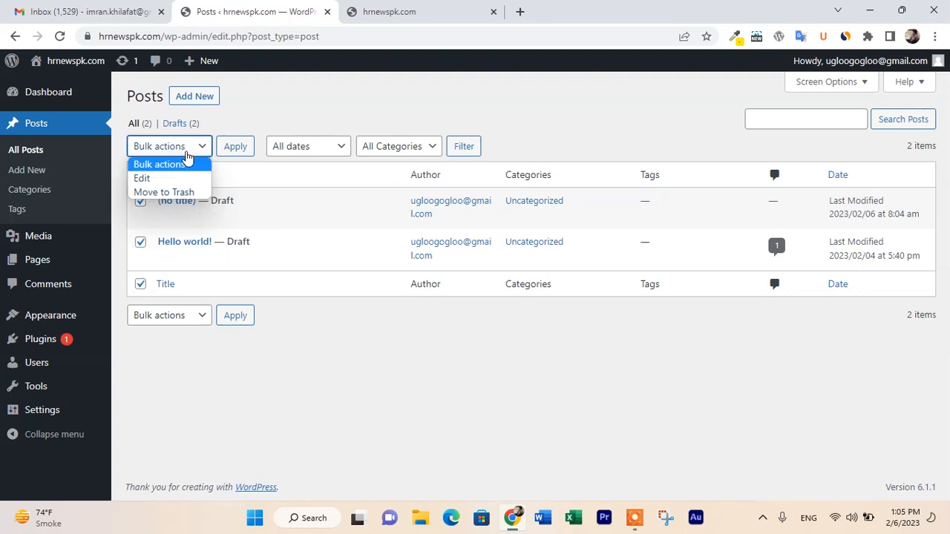
pyautogui.click(191, 192)
pyautogui.click(232, 153)
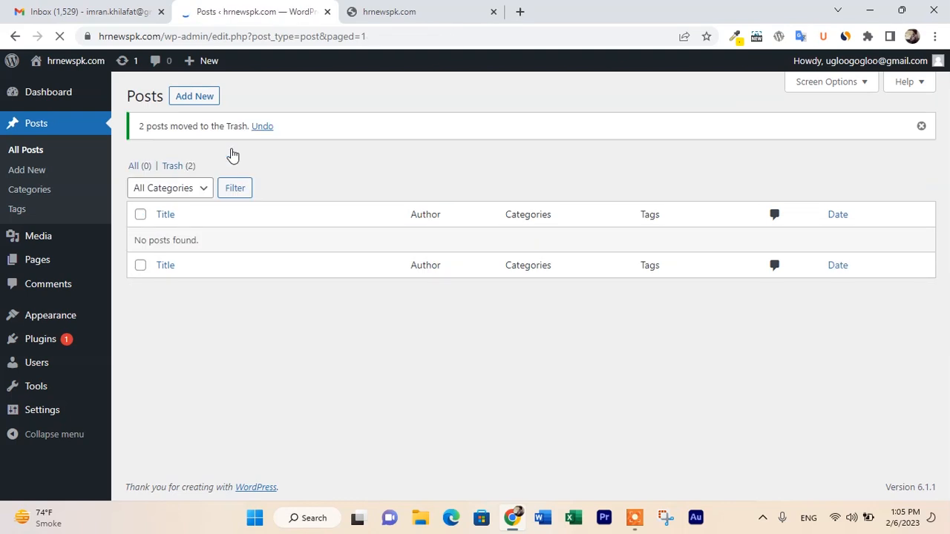
# Reload the public hrnewspk.com home page and check it for the trashed posts
pyautogui.click(397, 21)
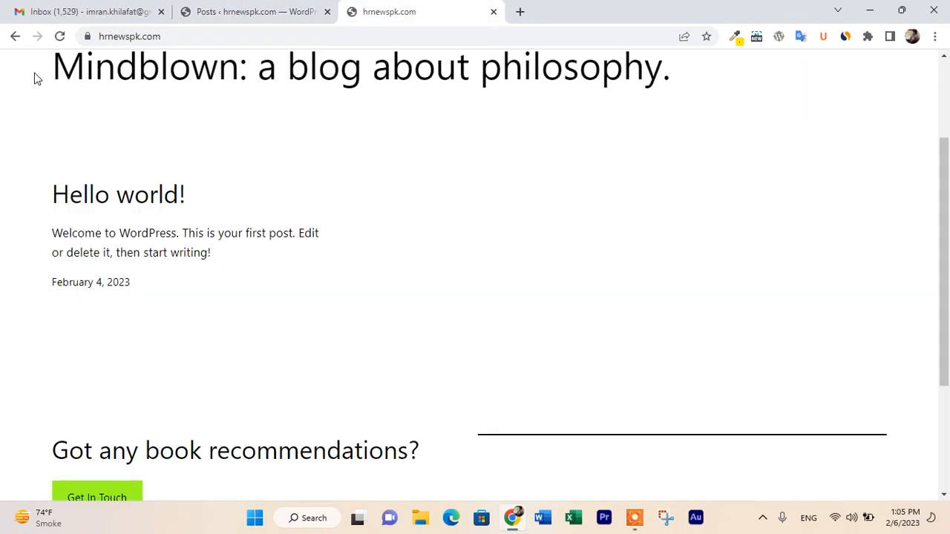
pyautogui.click(59, 36)
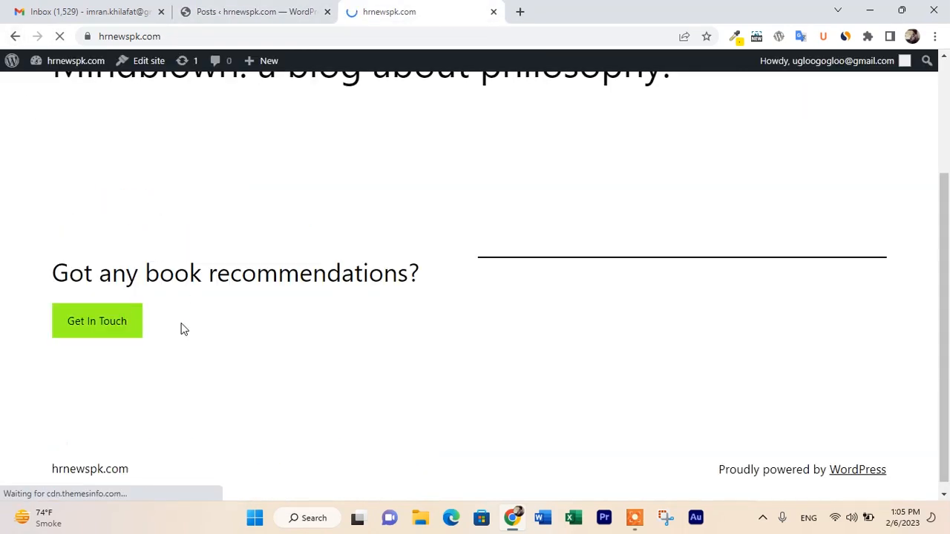
pyautogui.scroll(3, 176, 354)
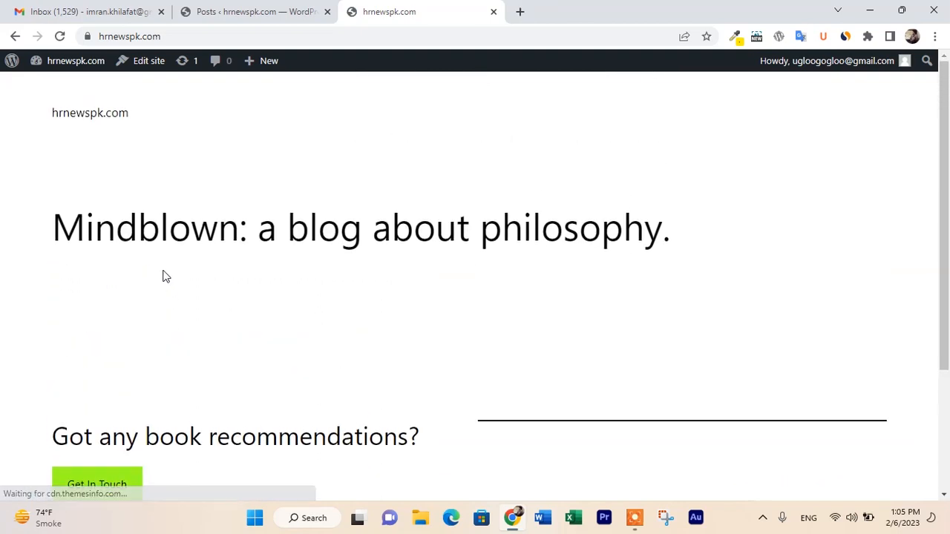
pyautogui.scroll(-3, 119, 349)
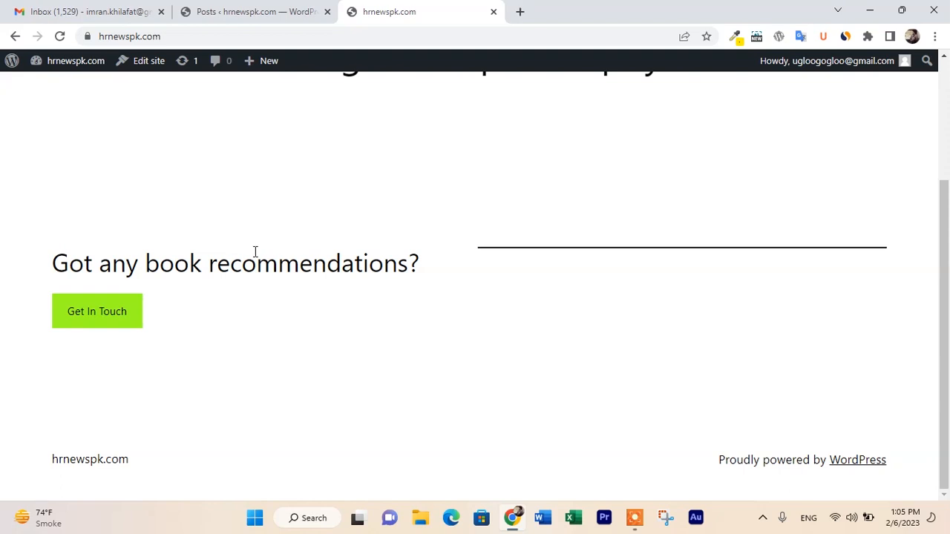
pyautogui.scroll(3, 249, 251)
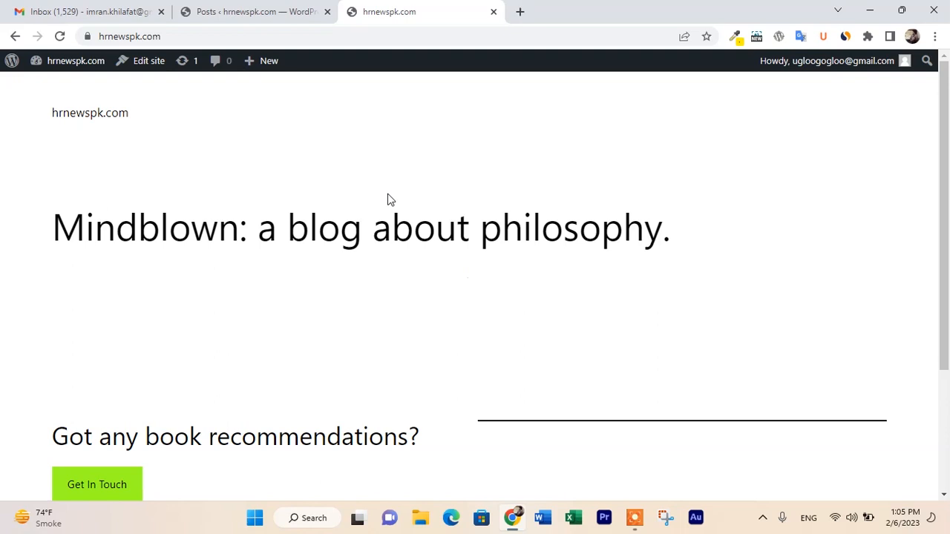
# Return to the Posts list and create a new post titled "This is my first Post"
pyautogui.click(250, 14)
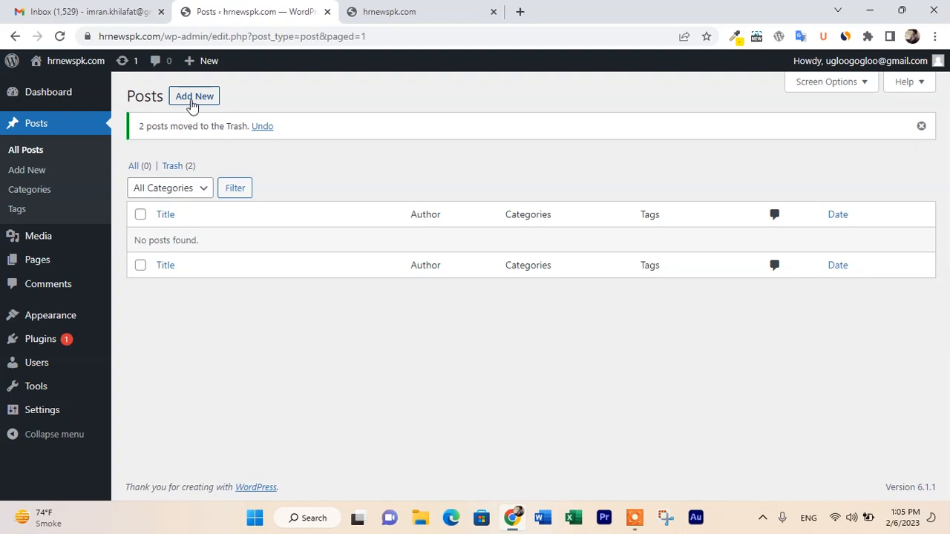
pyautogui.click(191, 102)
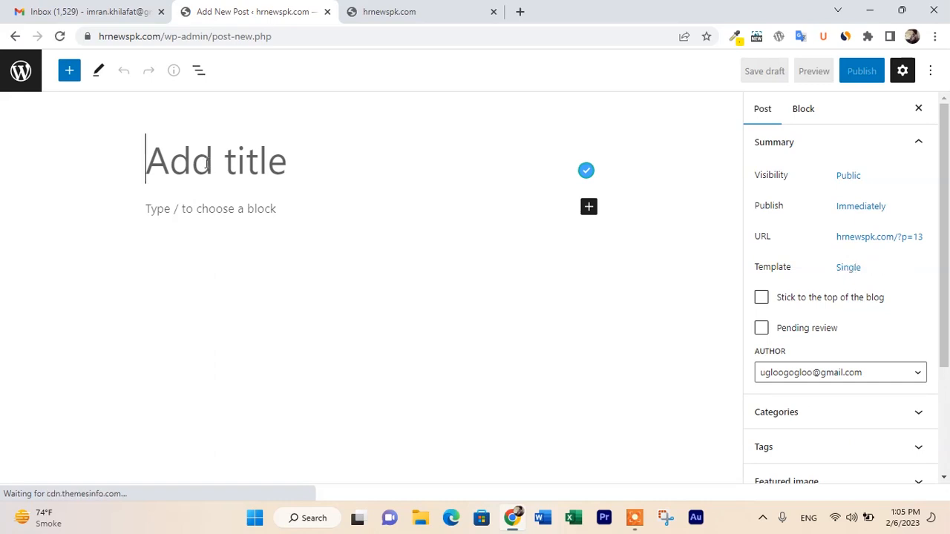
pyautogui.write('T')
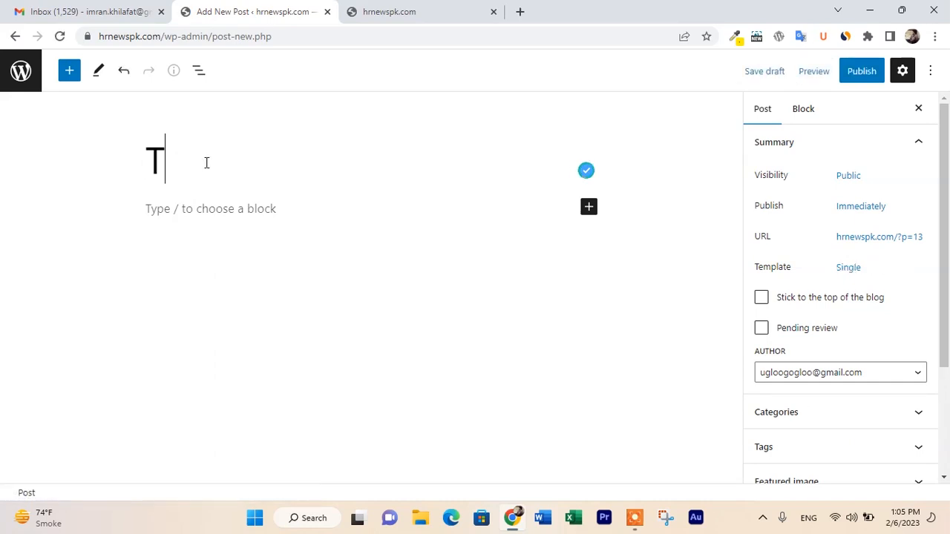
pyautogui.write('his is m')
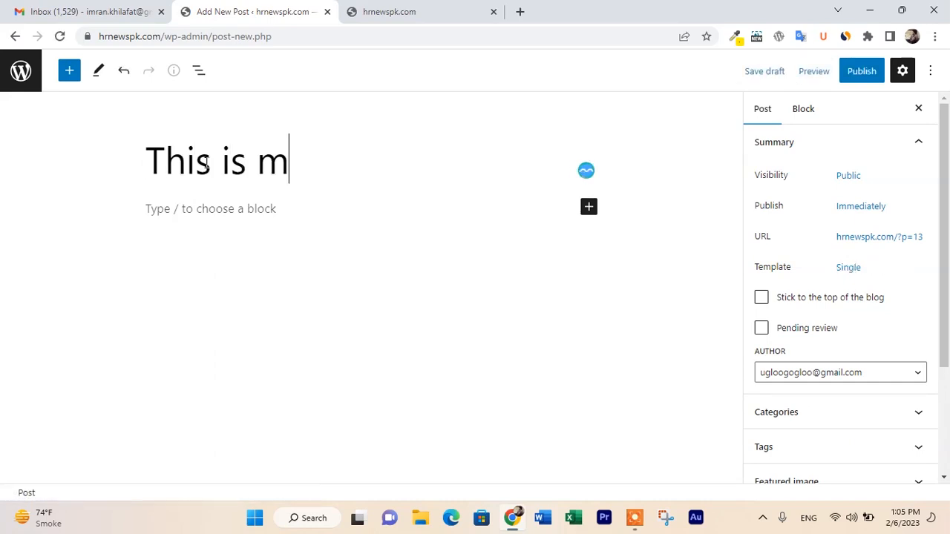
pyautogui.write('y firs')
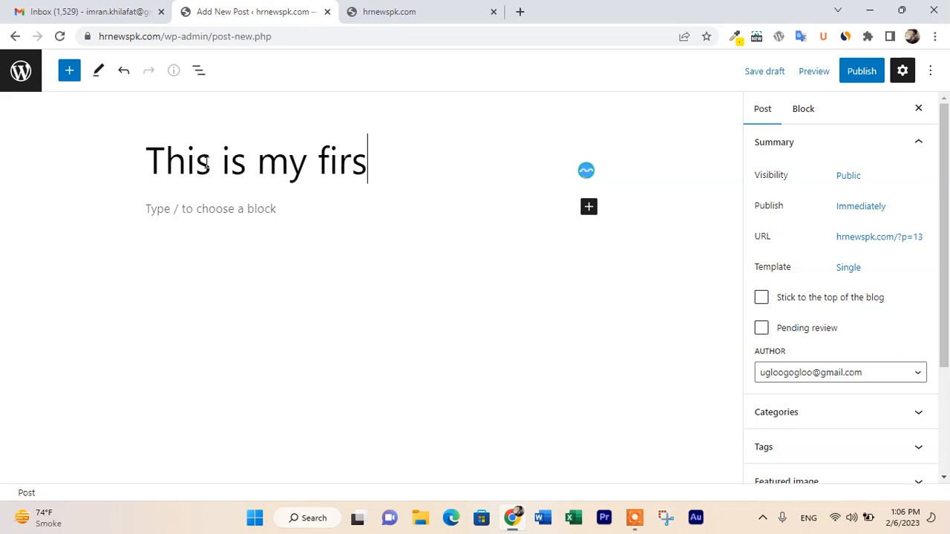
pyautogui.write('t POts')
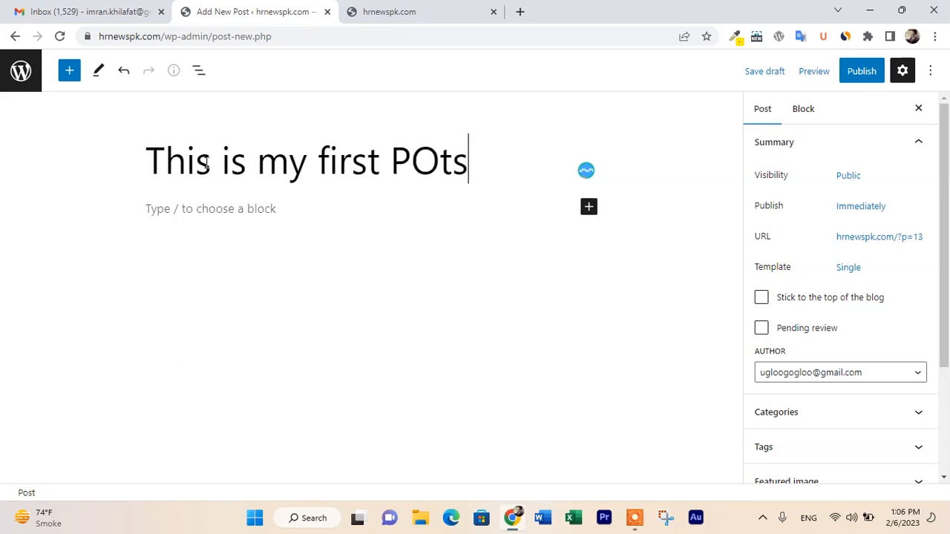
pyautogui.press('BackSpace')
pyautogui.press('BackSpace')
pyautogui.press('BackSpace')
pyautogui.write('ost')
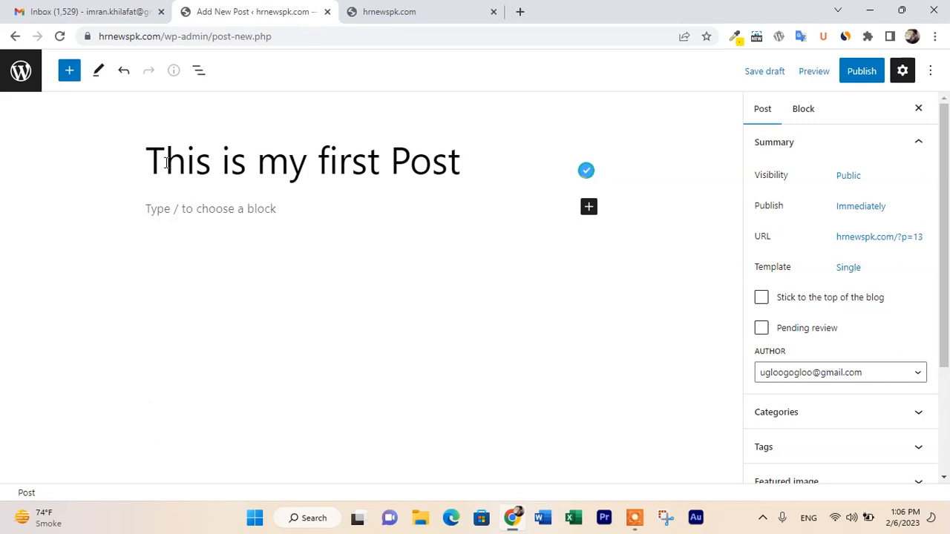
# Open the full block library for the post body and look through its text, media, design and widget blocks
pyautogui.click(208, 211)
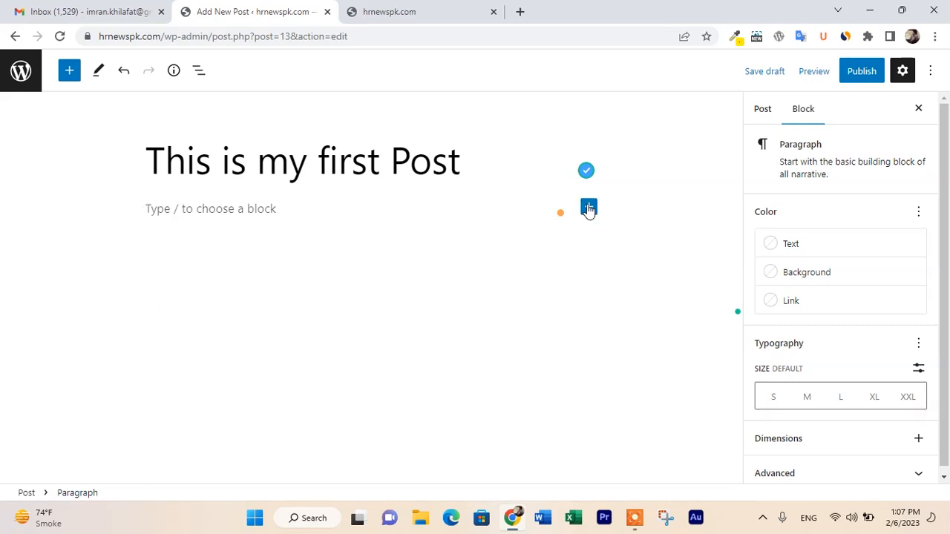
pyautogui.click(588, 210)
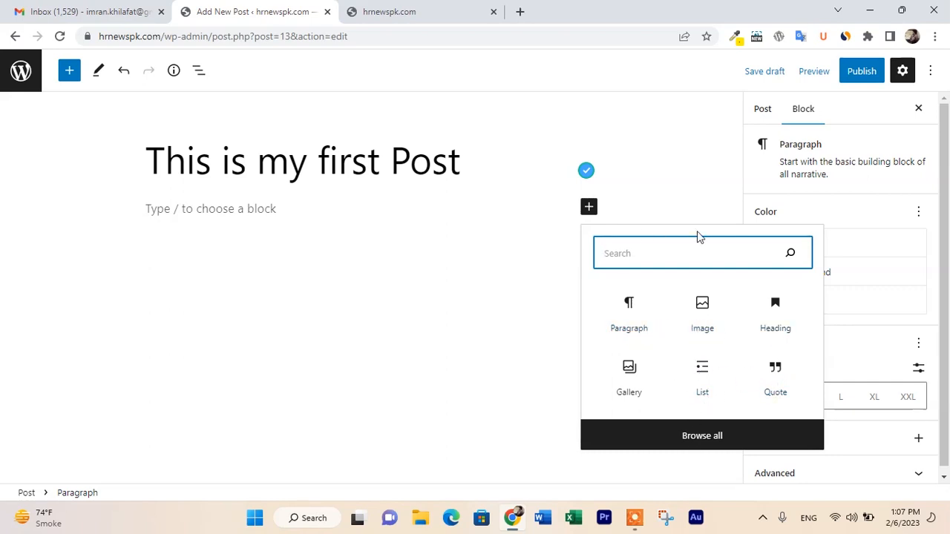
pyautogui.click(702, 436)
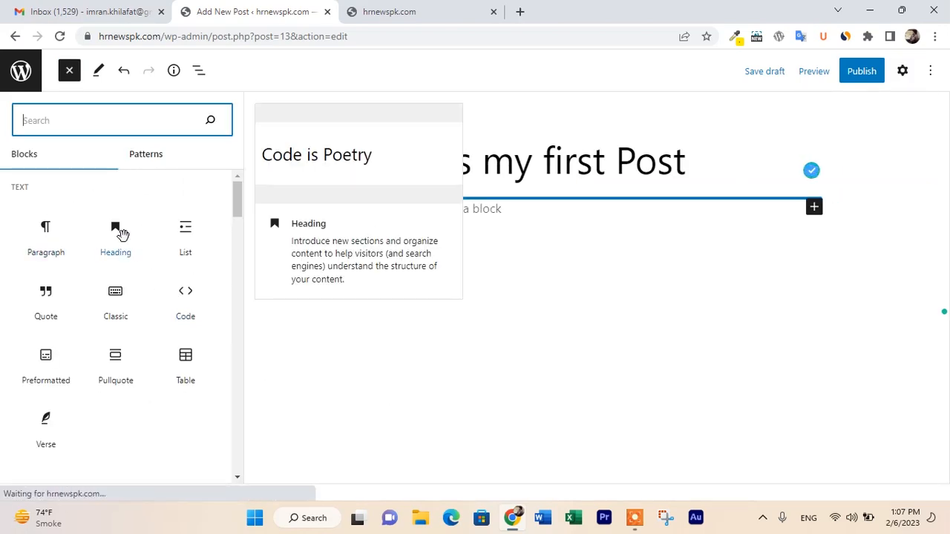
pyautogui.scroll(-3, 118, 238)
pyautogui.scroll(-1, 127, 247)
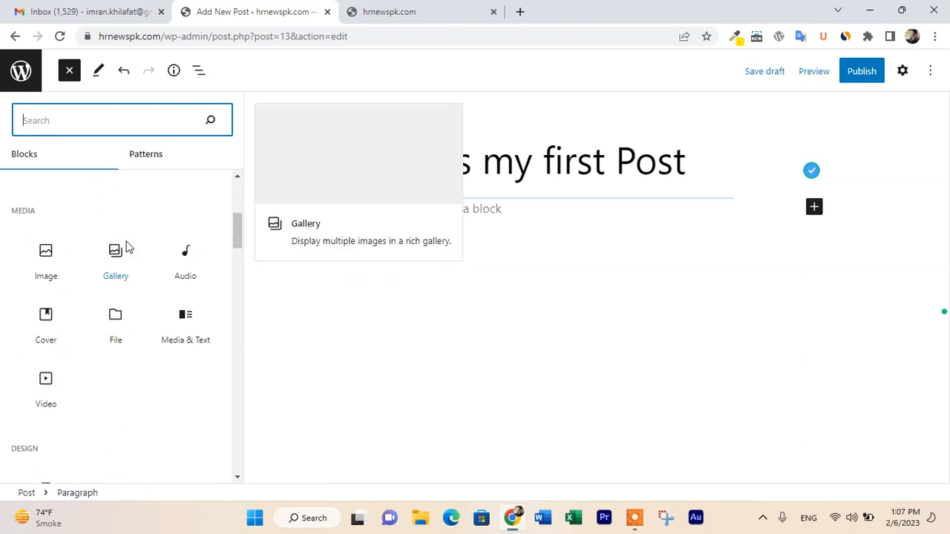
pyautogui.scroll(-1, 125, 239)
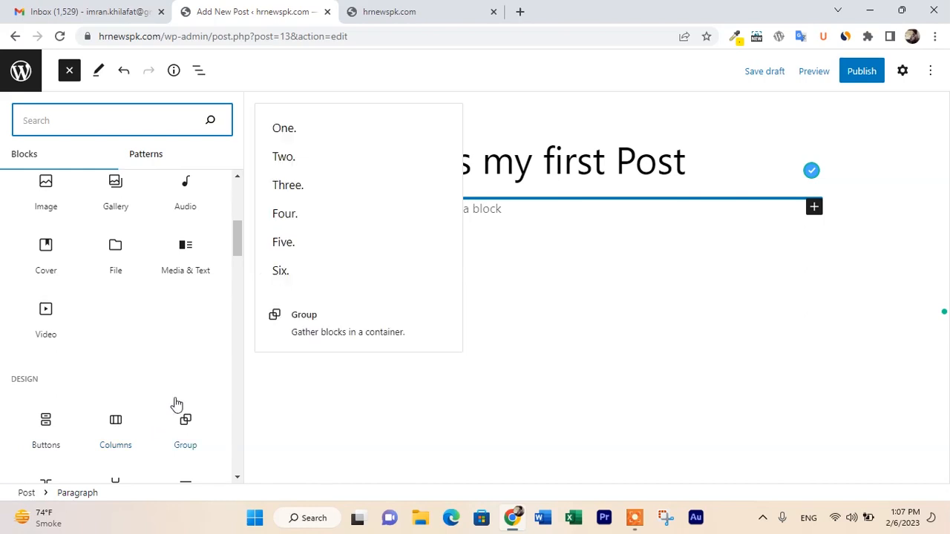
pyautogui.scroll(-2, 178, 401)
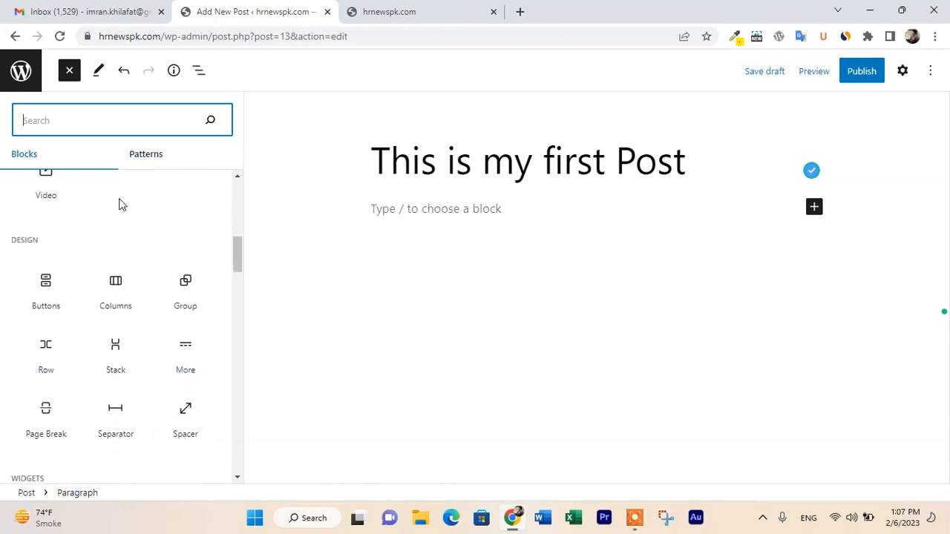
pyautogui.scroll(-3, 146, 267)
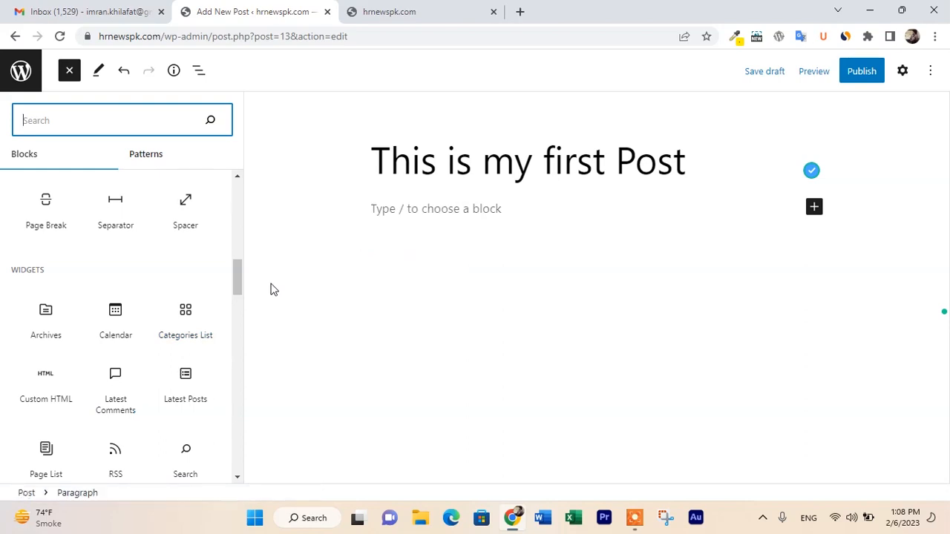
pyautogui.moveTo(237, 273); pyautogui.dragTo(239, 192)
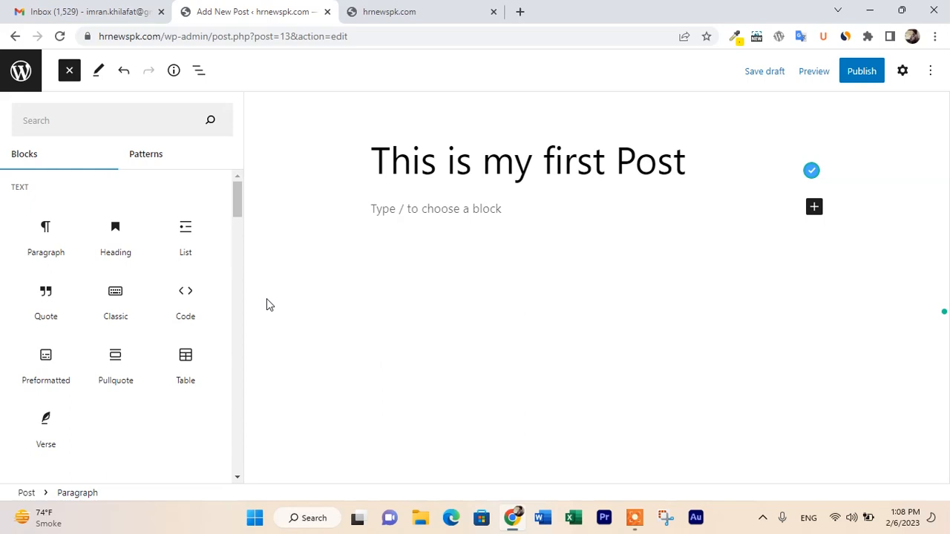
# Enter the text "Saple paragraph" in a Paragraph block below the post title
pyautogui.click(43, 233)
pyautogui.moveTo(42, 233); pyautogui.dragTo(365, 233)
pyautogui.click(398, 212)
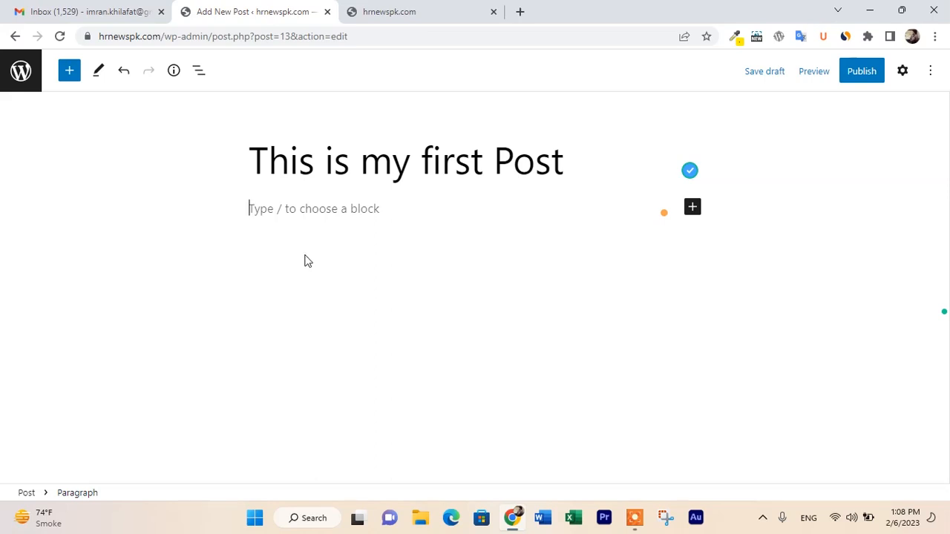
pyautogui.write('Sa')
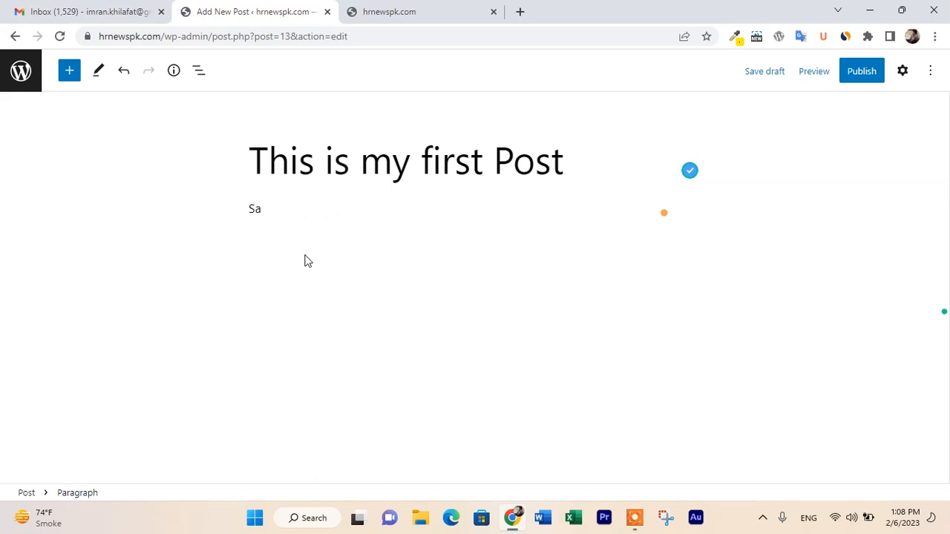
pyautogui.write('ple paragraph')
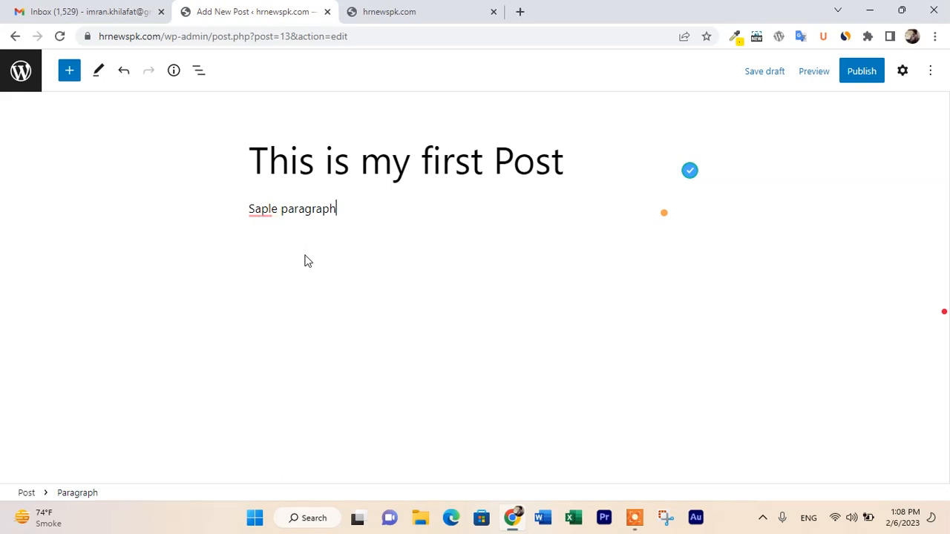
# Copy the paragraph's text and paste it repeatedly after itself to fill about five lines of body text
pyautogui.hotkey('ctrl', 'a')
pyautogui.hotkey('ctrl', 'c')
pyautogui.click(354, 208)
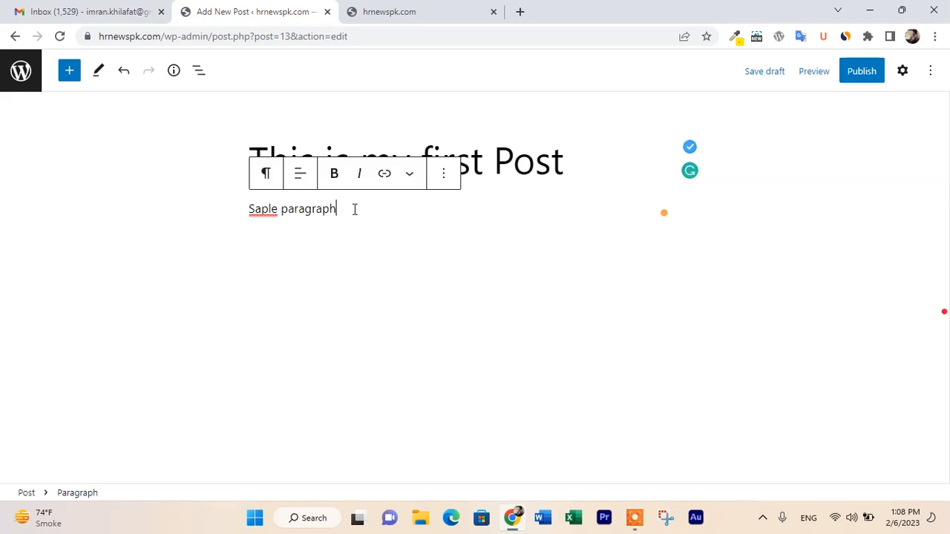
pyautogui.hotkey('ctrl', 'v')
pyautogui.hotkey('ctrl', 'v')
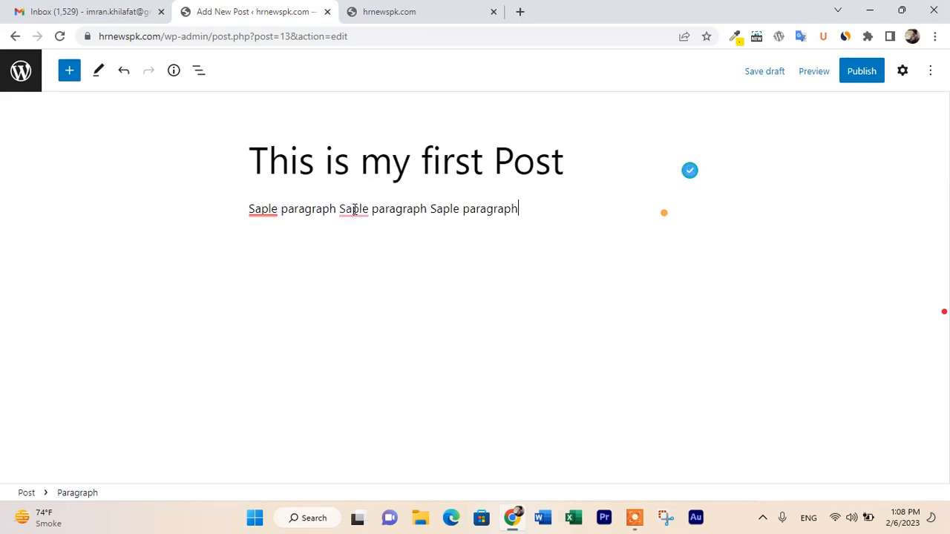
pyautogui.hotkey('ctrl', 'a')
pyautogui.hotkey('ctrl', 'c')
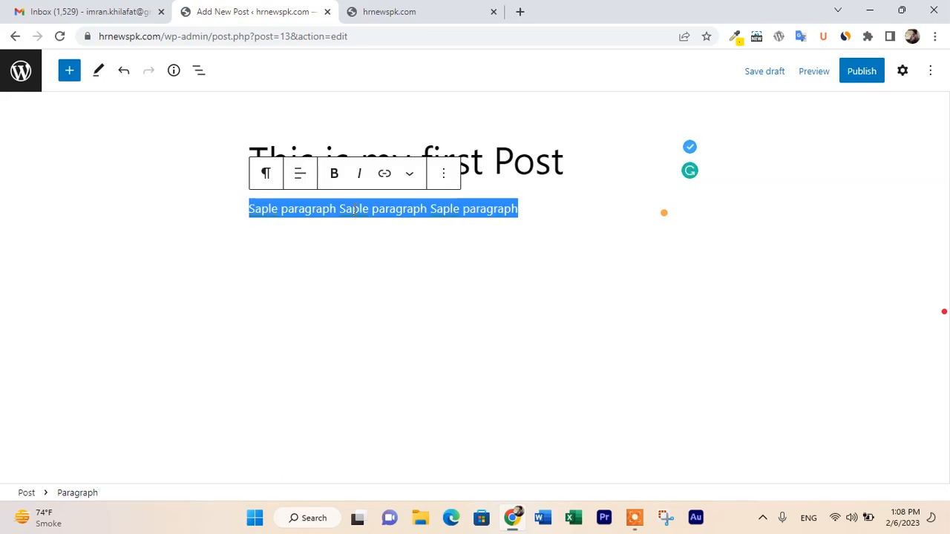
pyautogui.click(569, 213)
pyautogui.hotkey('ctrl', 'v')
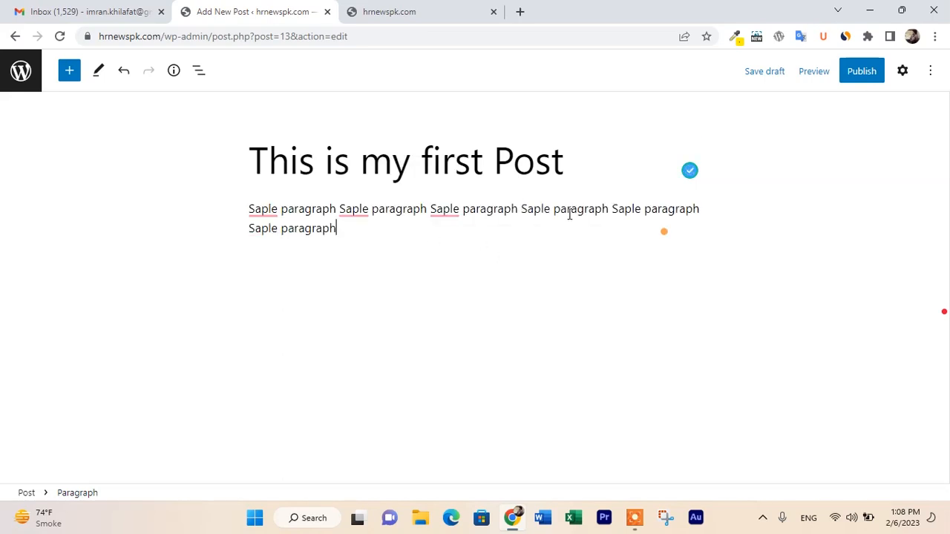
pyautogui.hotkey('ctrl', 'v')
pyautogui.hotkey('ctrl', 'v')
pyautogui.hotkey('ctrl', 'v')
pyautogui.hotkey('ctrl', 'v')
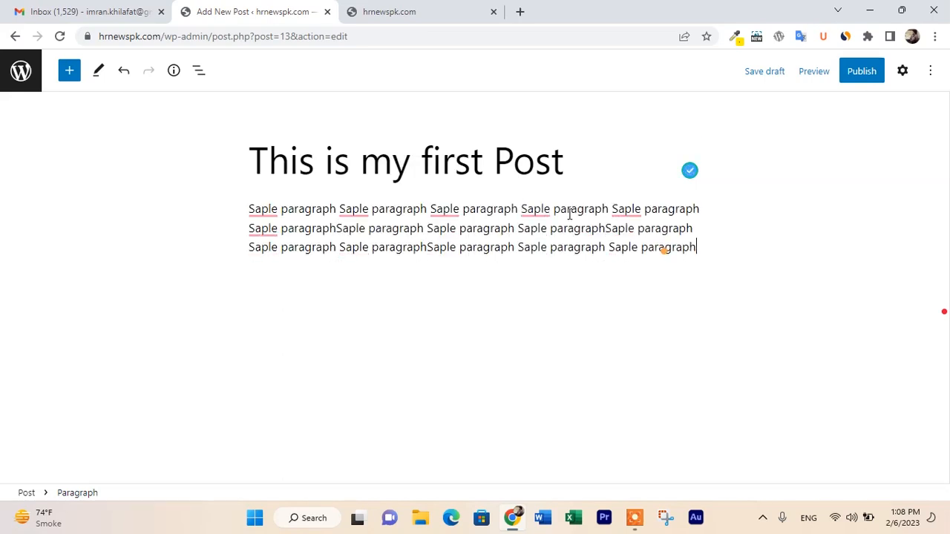
pyautogui.hotkey('ctrl', 'v')
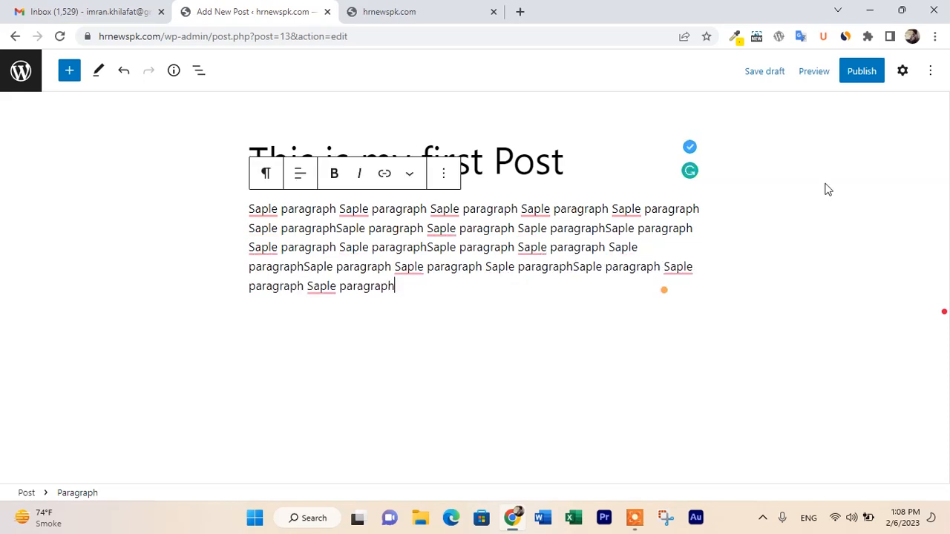
# Save the post as a draft and publish it with public visibility, effective immediately
pyautogui.click(772, 81)
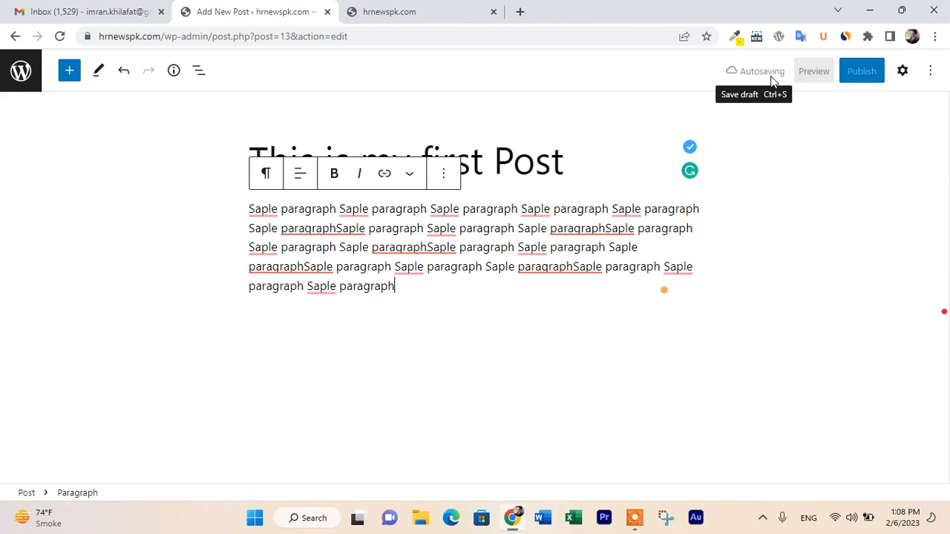
pyautogui.click(858, 78)
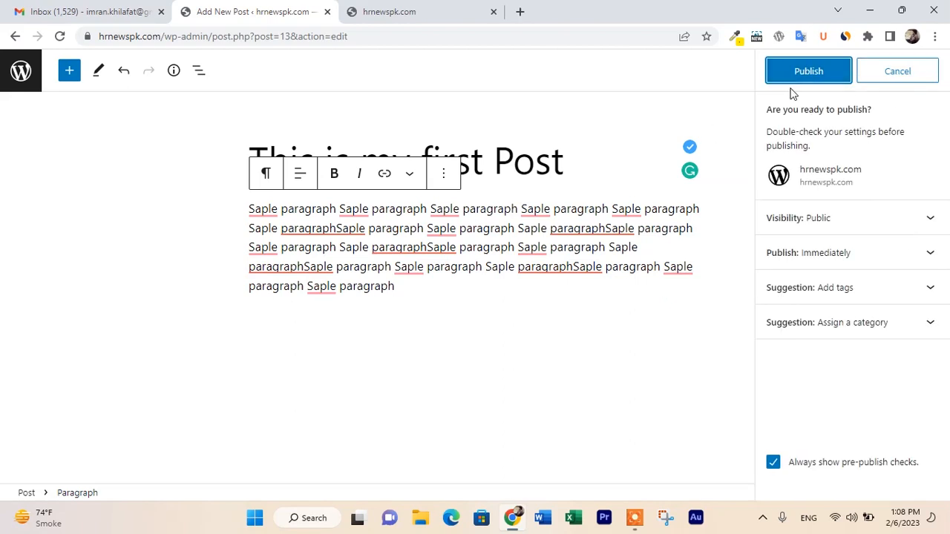
pyautogui.click(791, 74)
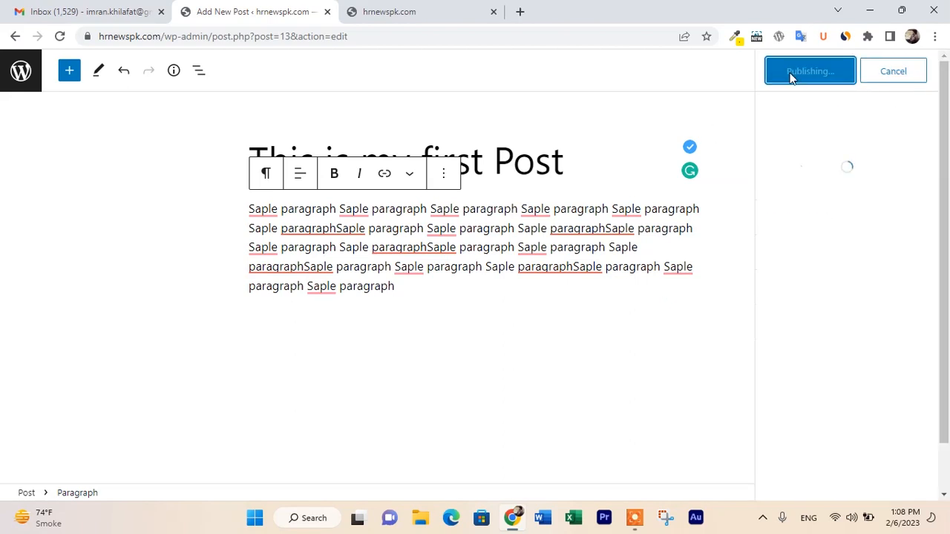
# Reload the public hrnewspk.com home page and check how the published post's title, text and date are displayed
pyautogui.click(385, 15)
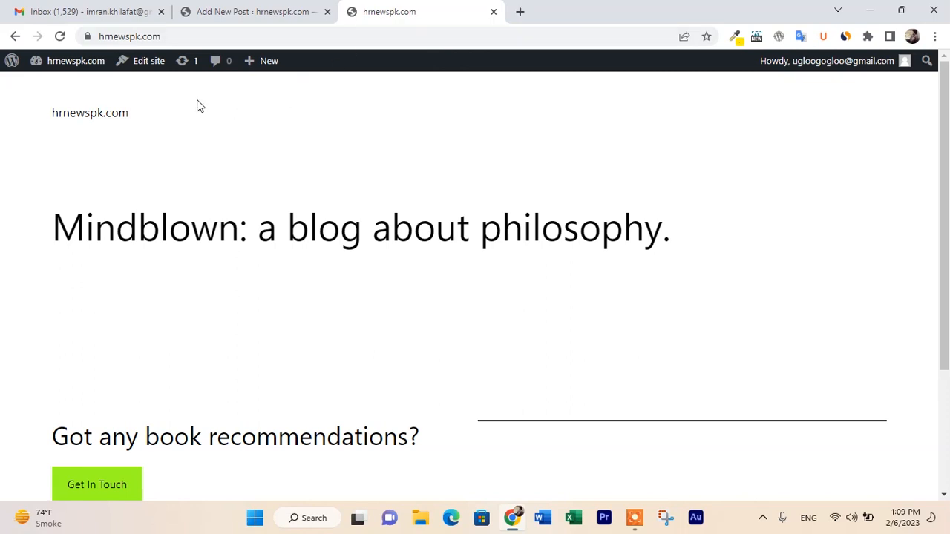
pyautogui.click(60, 37)
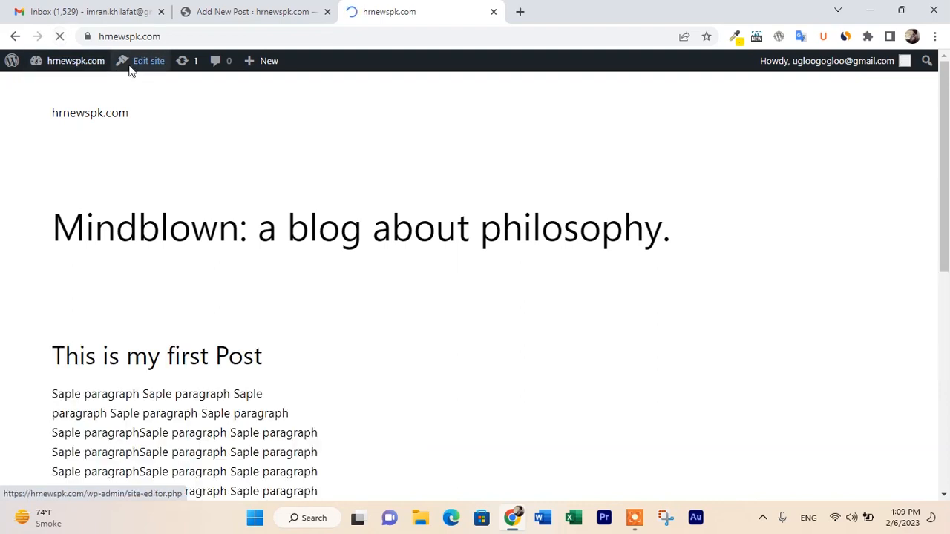
pyautogui.scroll(-3, 155, 195)
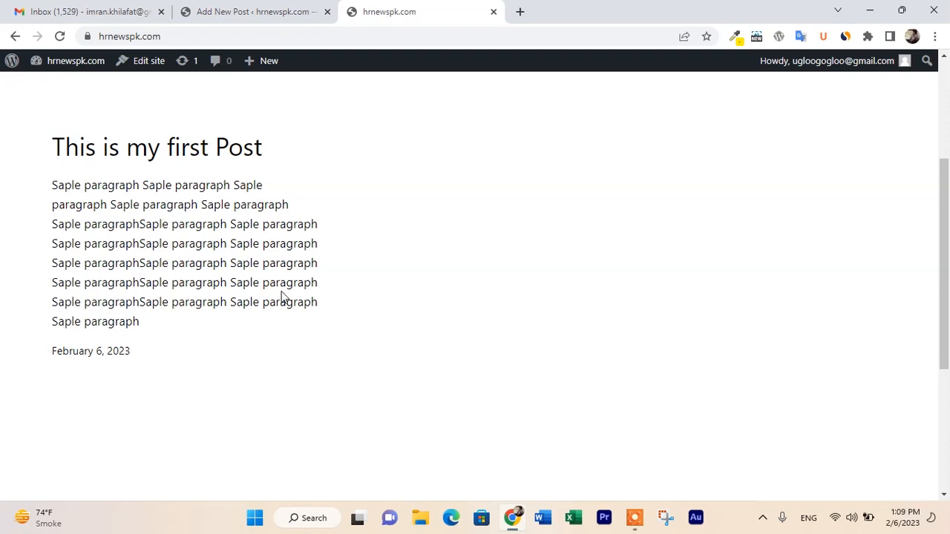
pyautogui.scroll(2, 237, 263)
pyautogui.scroll(-2, 227, 269)
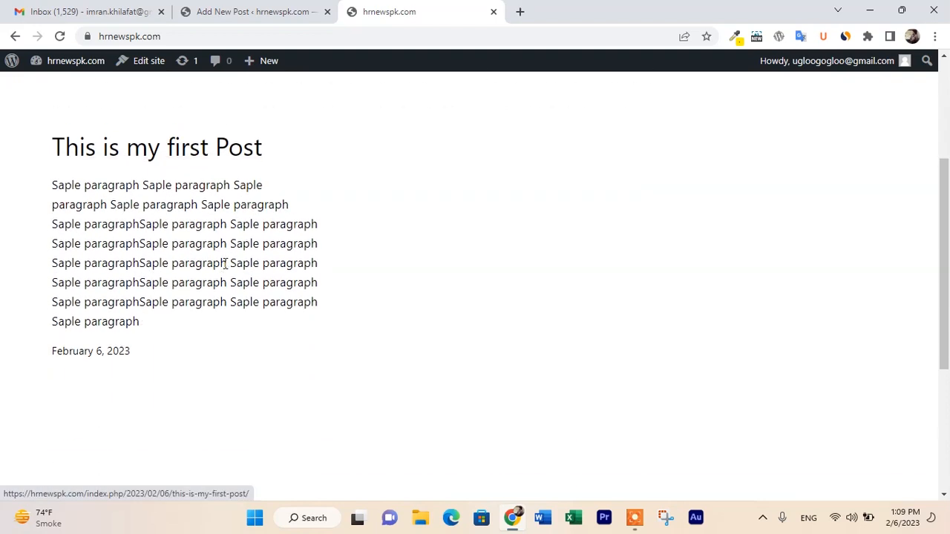
pyautogui.scroll(2, 226, 263)
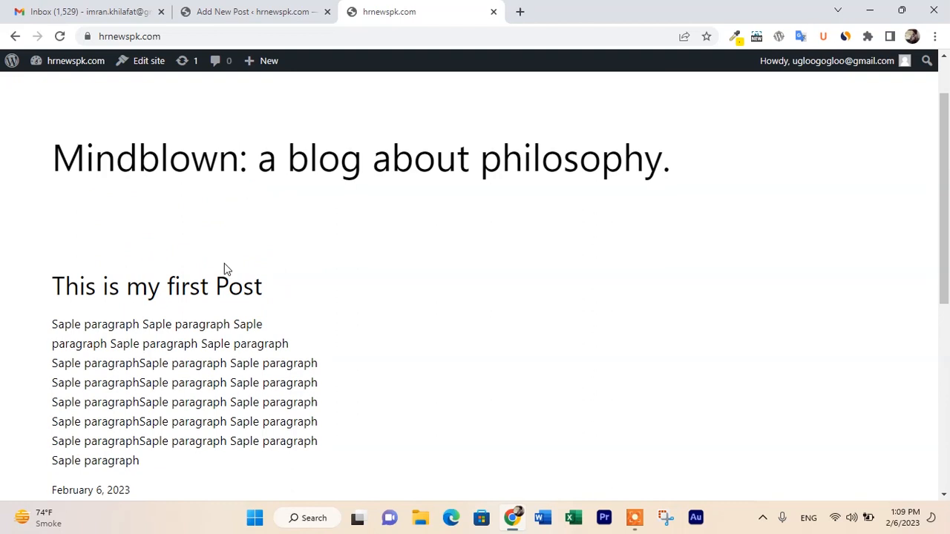
pyautogui.scroll(-1, 226, 268)
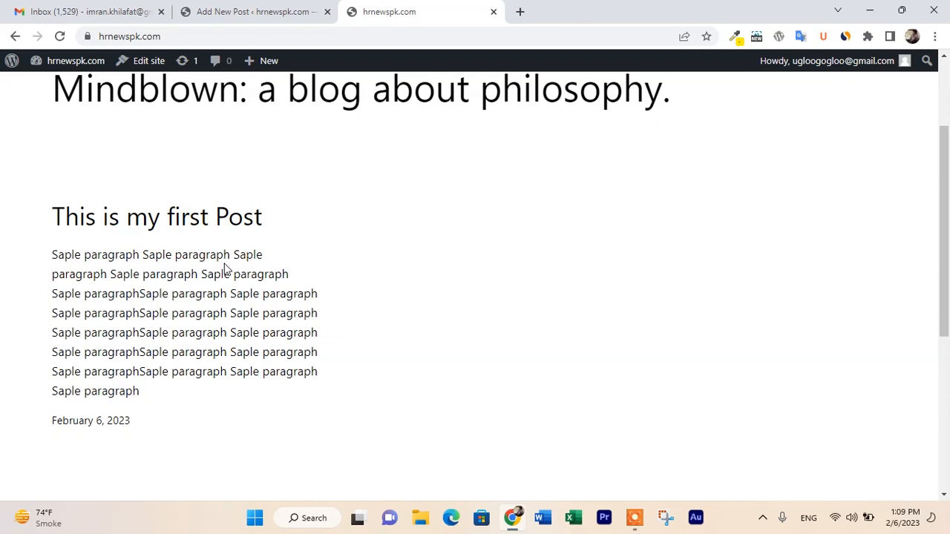
pyautogui.scroll(1, 206, 235)
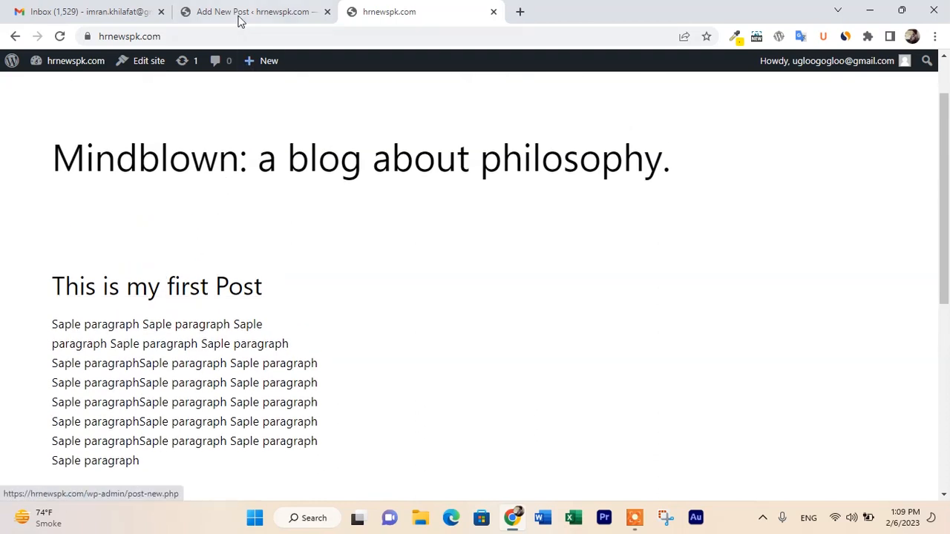
# Leave the published post's editor, return to the Dashboard and open the post Categories page to examine the existing category
pyautogui.click(241, 24)
pyautogui.click(276, 261)
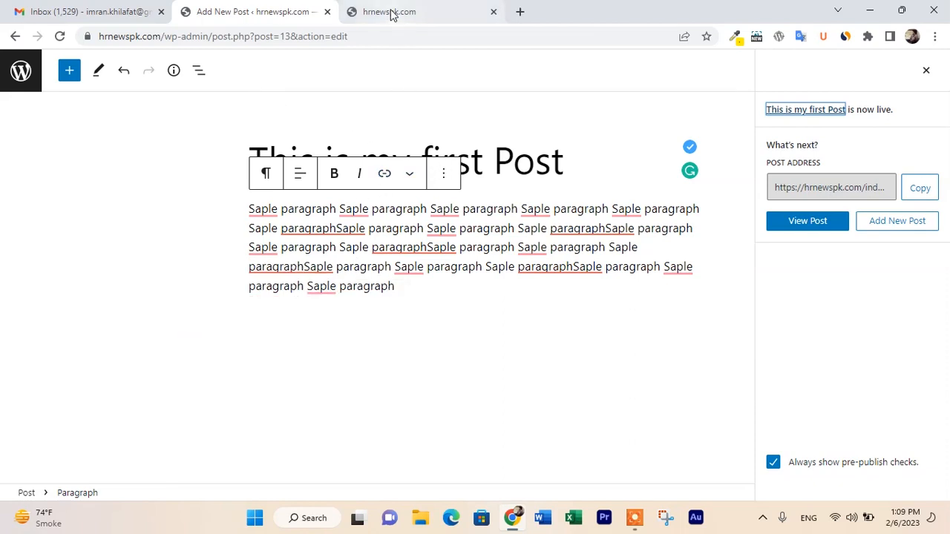
pyautogui.click(15, 37)
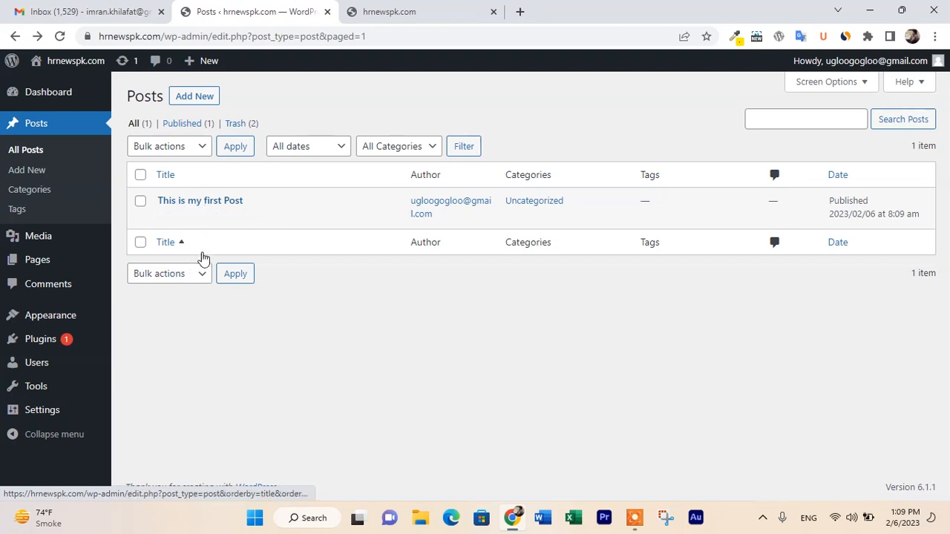
pyautogui.click(58, 97)
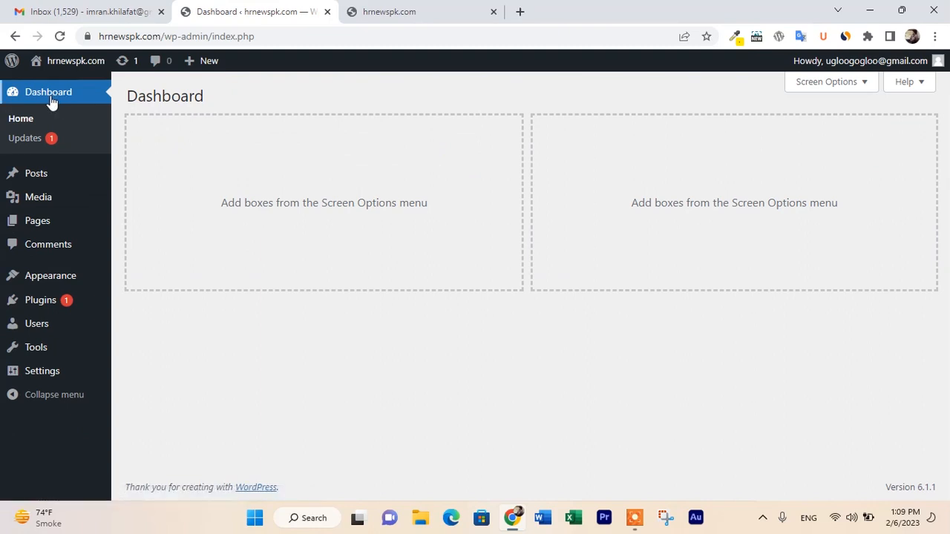
pyautogui.moveTo(30, 178)
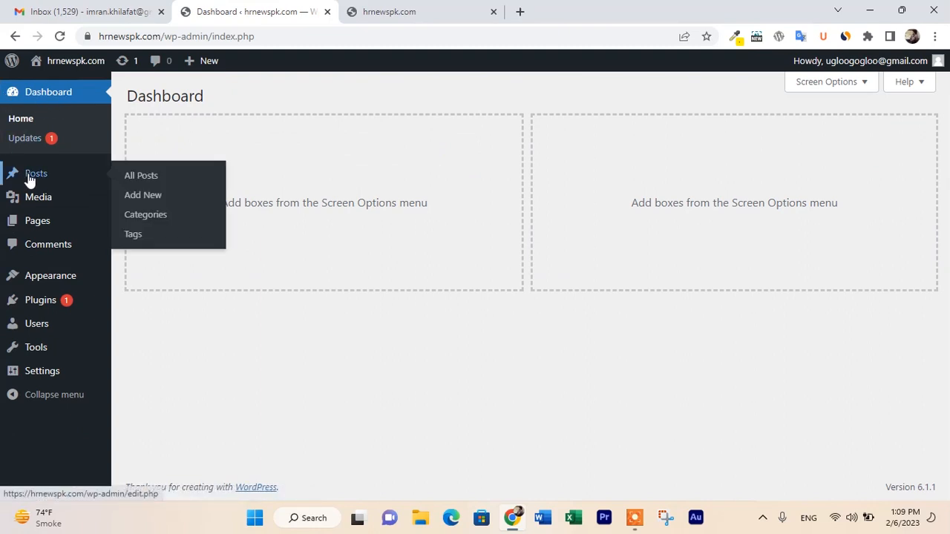
pyautogui.click(140, 222)
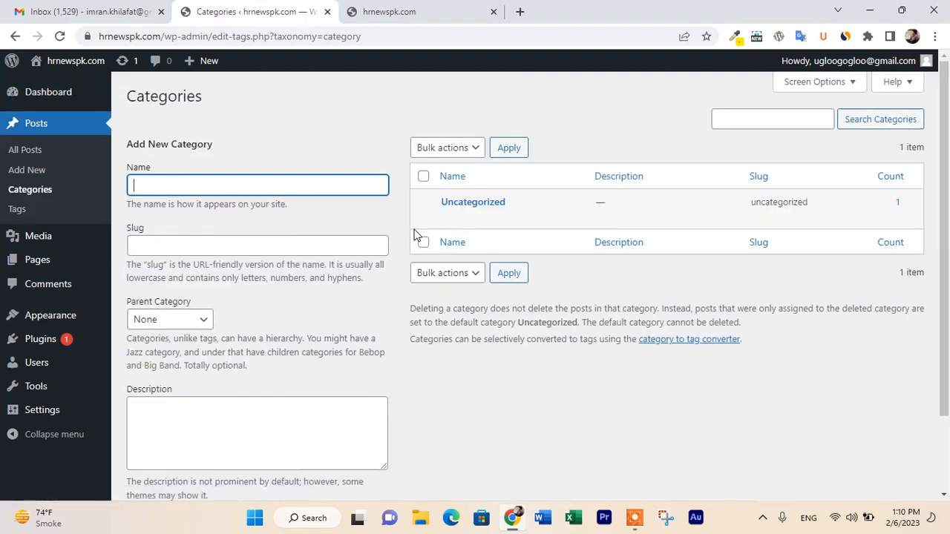
pyautogui.moveTo(600, 225)
# Start a new blog post titled "post" with the placeholder body text "sdfsdfsdf"
pyautogui.click(36, 171)
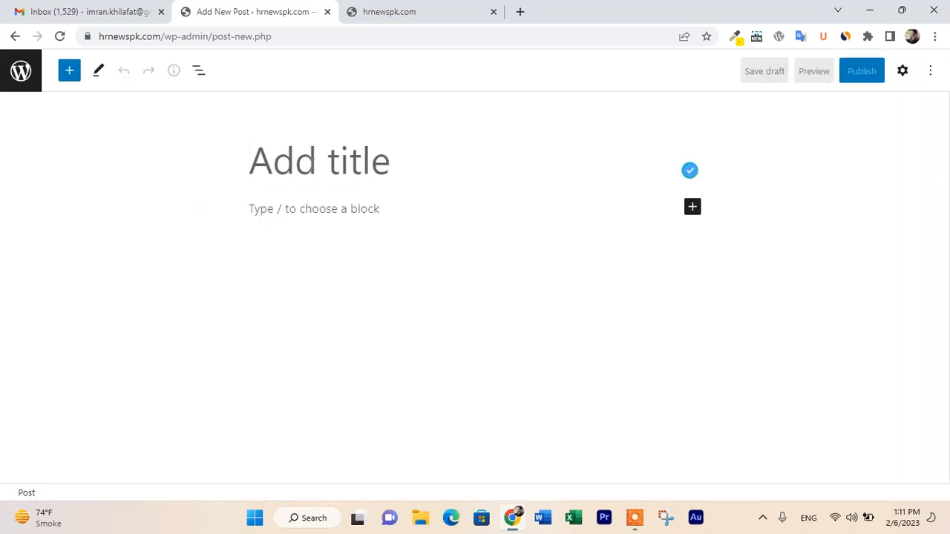
pyautogui.click(312, 146)
pyautogui.write('post')
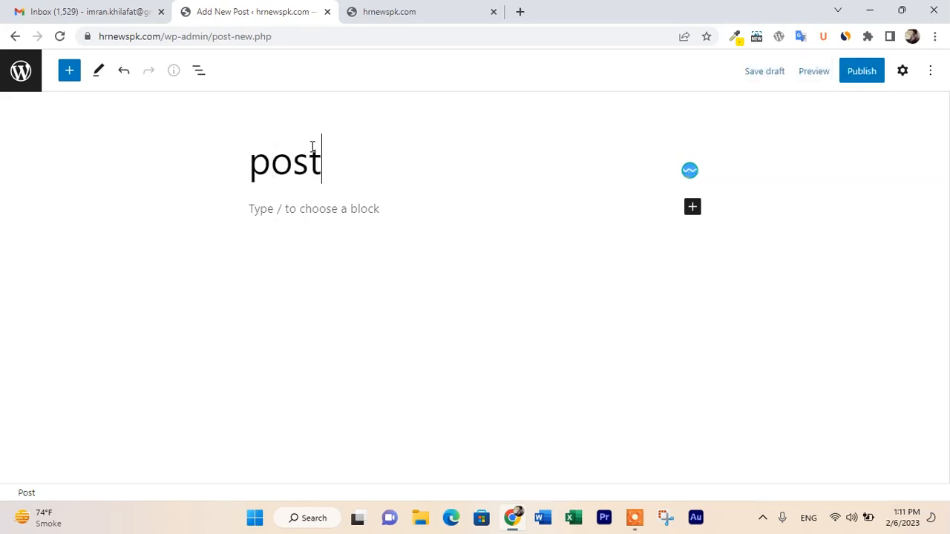
pyautogui.click(317, 215)
pyautogui.write('sd')
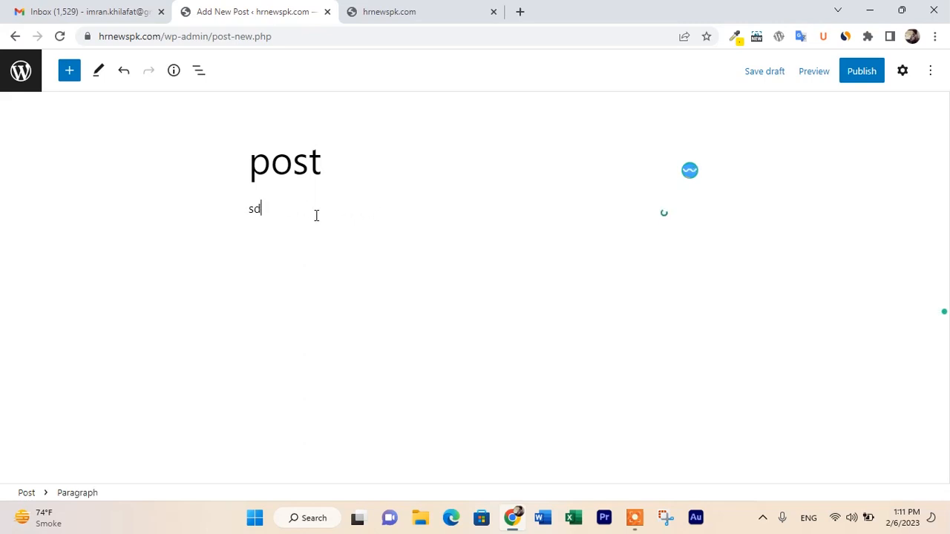
pyautogui.write('fsdfsdf')
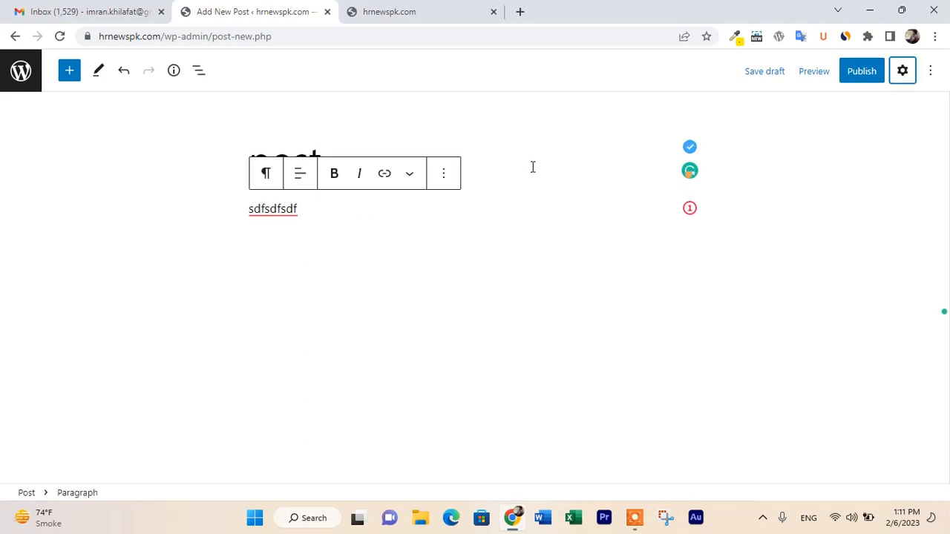
# Show the new post's settings and assign it to the Uncategorized category
pyautogui.click(904, 72)
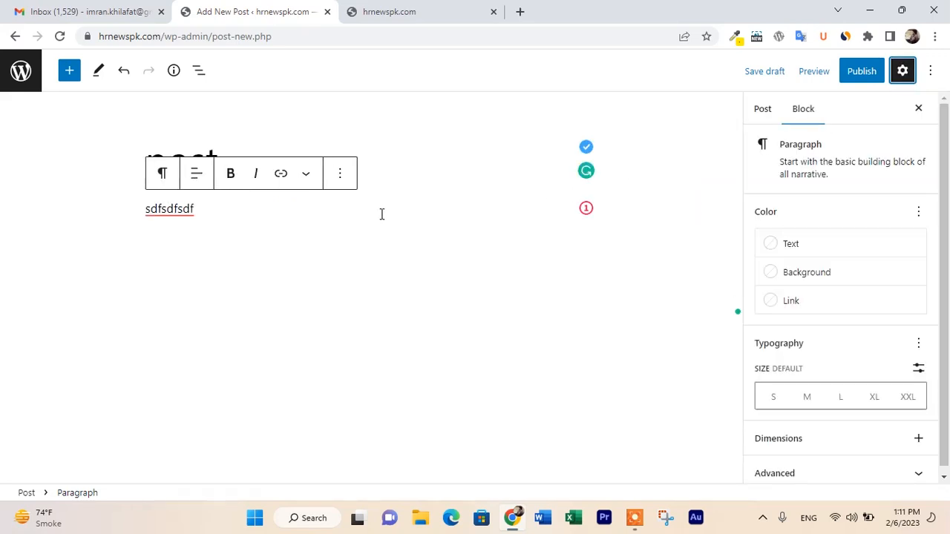
pyautogui.click(762, 113)
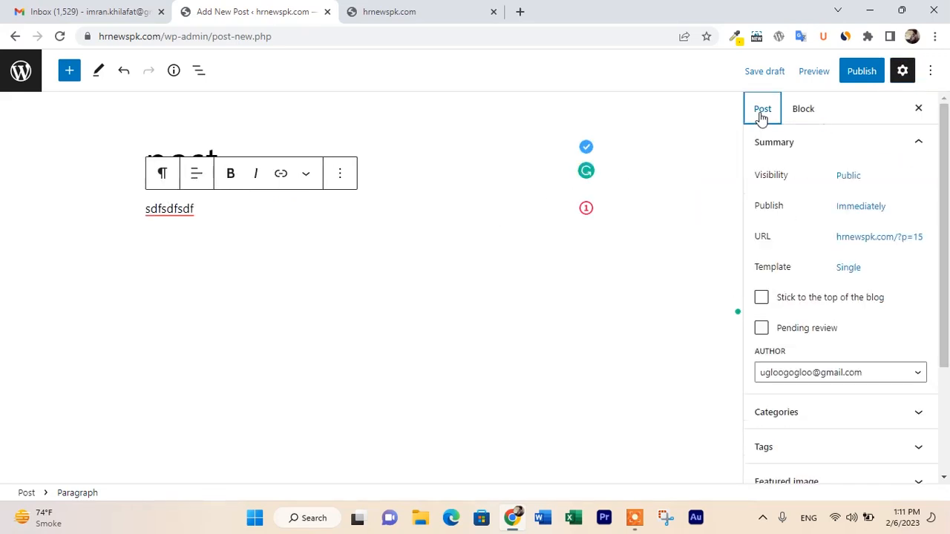
pyautogui.scroll(-2, 779, 185)
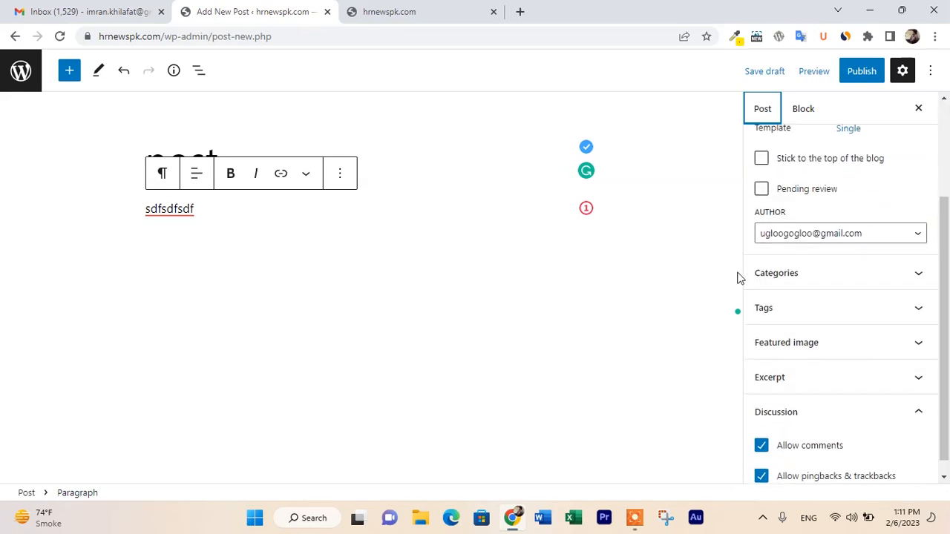
pyautogui.click(806, 274)
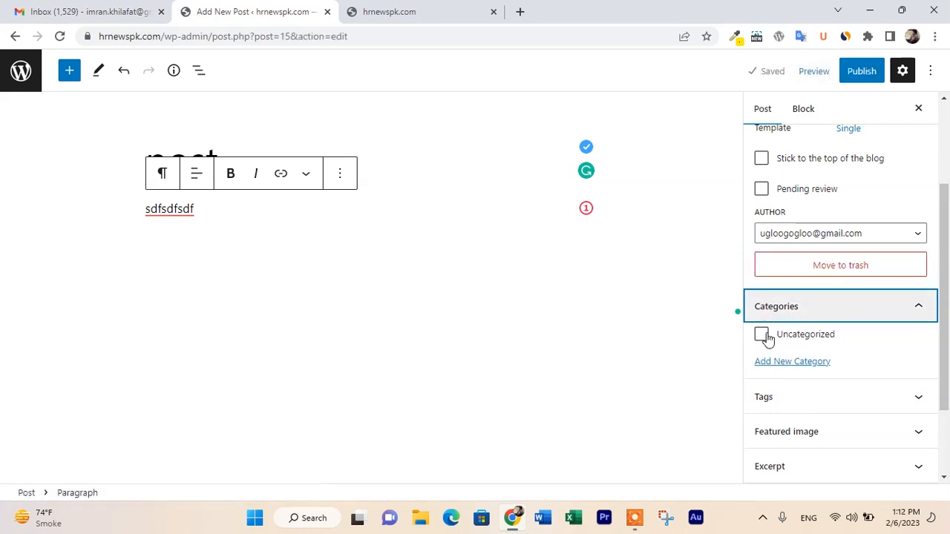
pyautogui.click(761, 336)
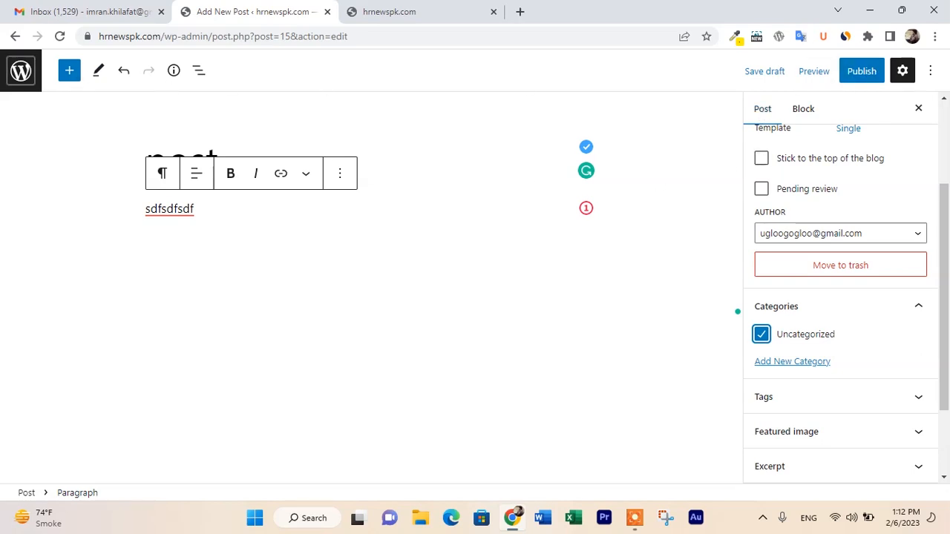
# Leave the post editor without saving the category change and return to the Dashboard
pyautogui.click(10, 37)
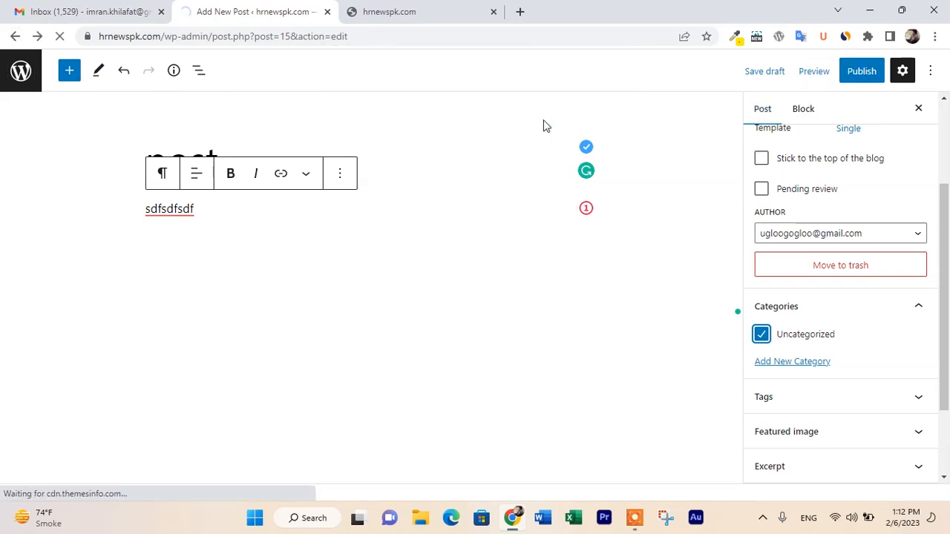
pyautogui.click(544, 119)
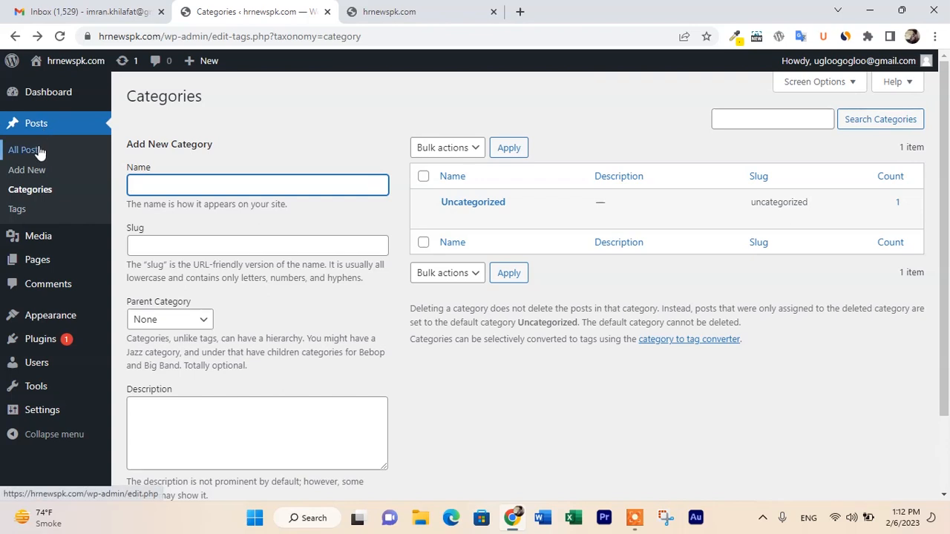
pyautogui.click(43, 99)
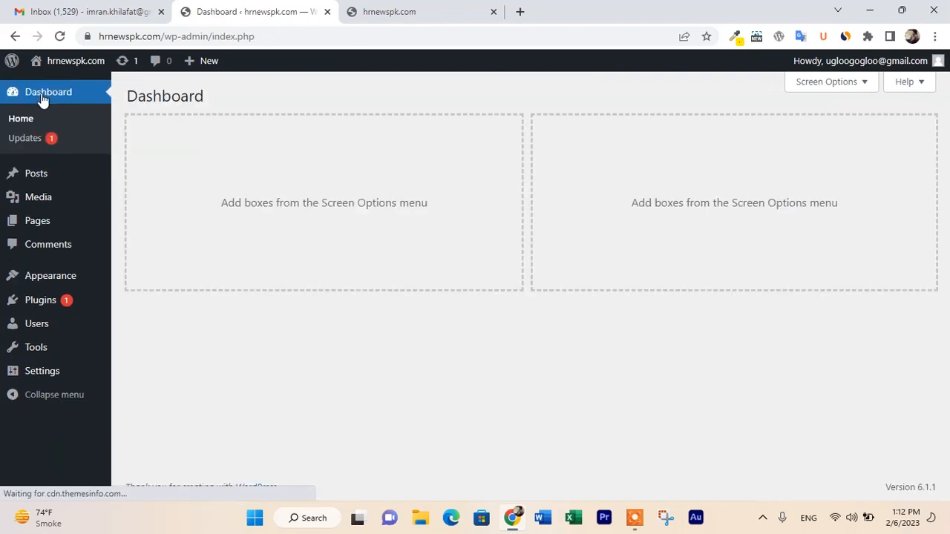
pyautogui.moveTo(28, 180)
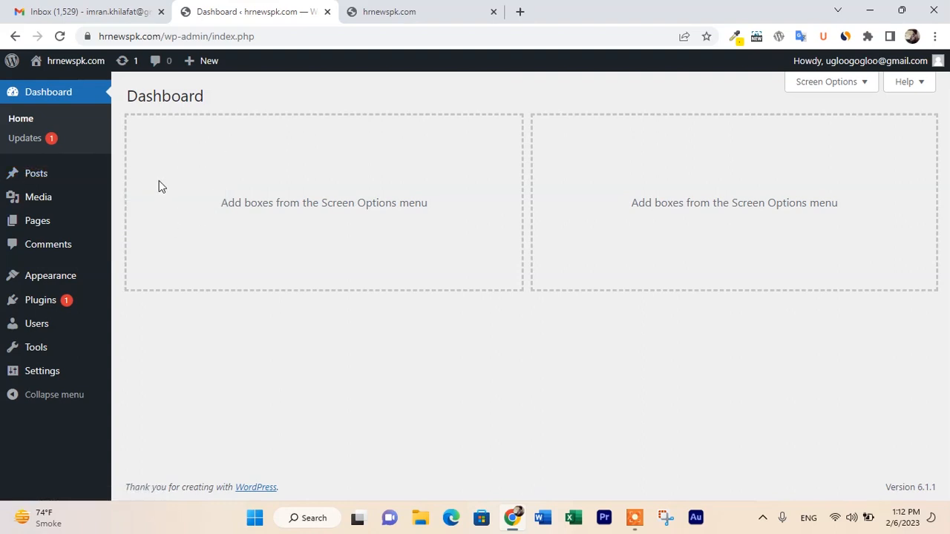
pyautogui.moveTo(97, 184)
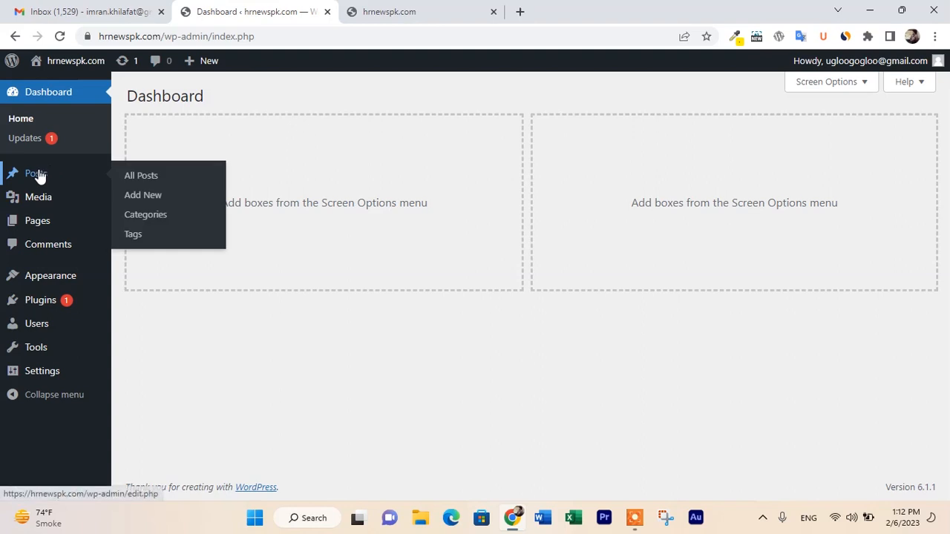
# Upload the image "marketing youtube thumbnail (1).png" from the Downloads folder to the Media Library
pyautogui.moveTo(25, 206)
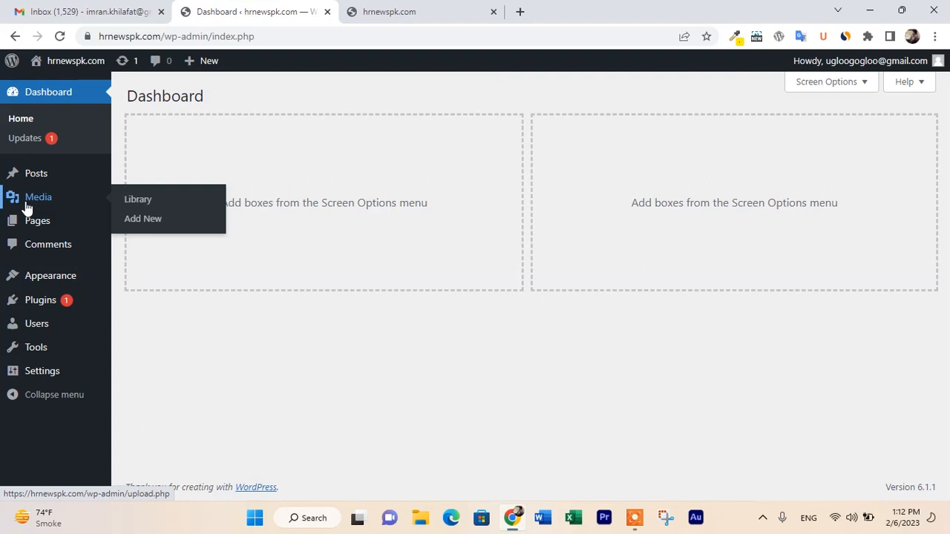
pyautogui.click(31, 205)
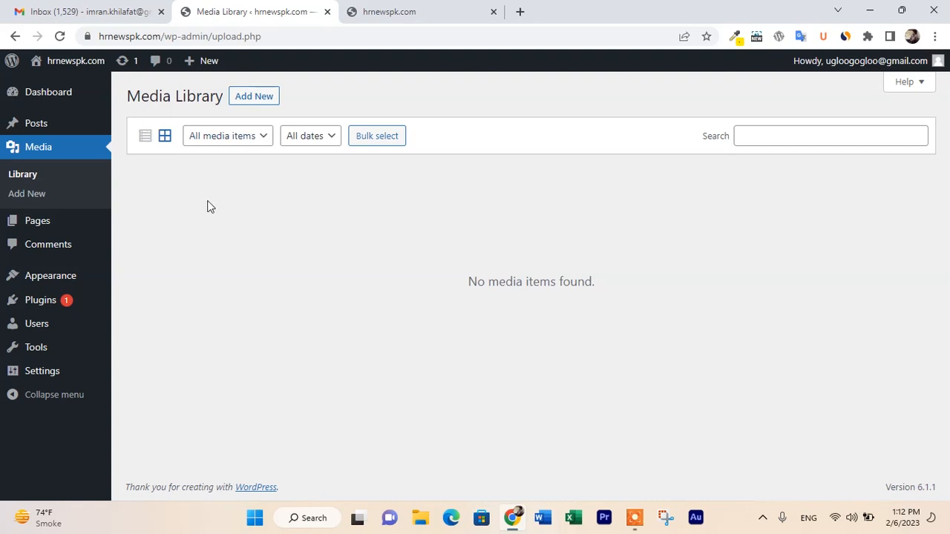
pyautogui.click(252, 98)
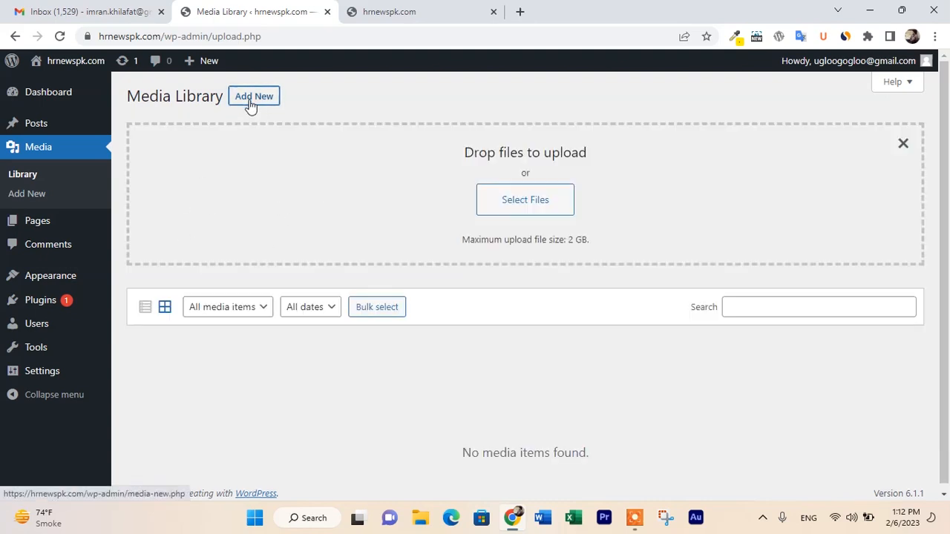
pyautogui.click(497, 206)
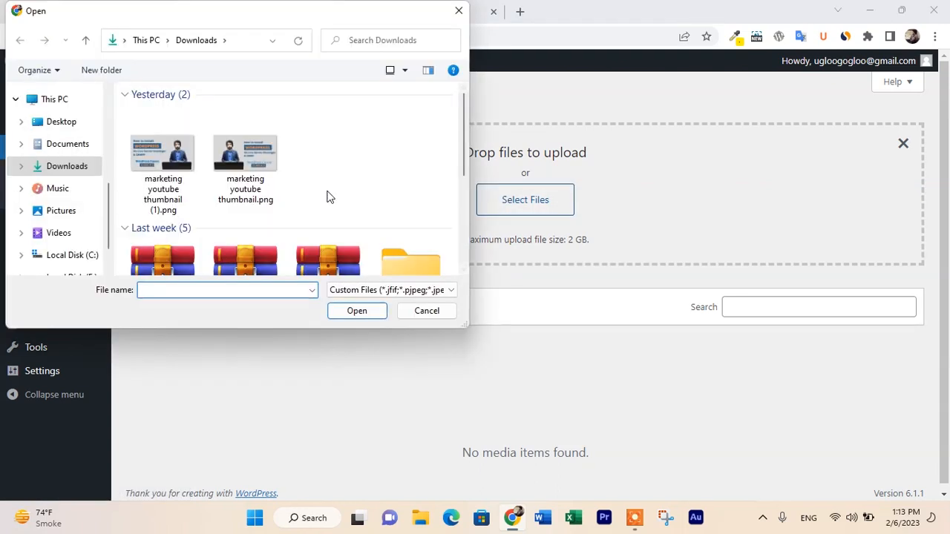
pyautogui.click(184, 162)
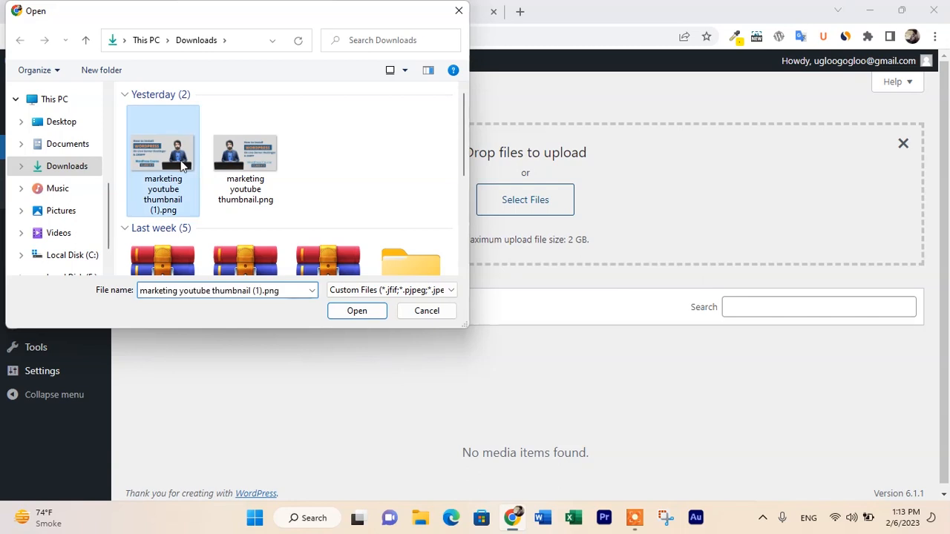
pyautogui.click(365, 313)
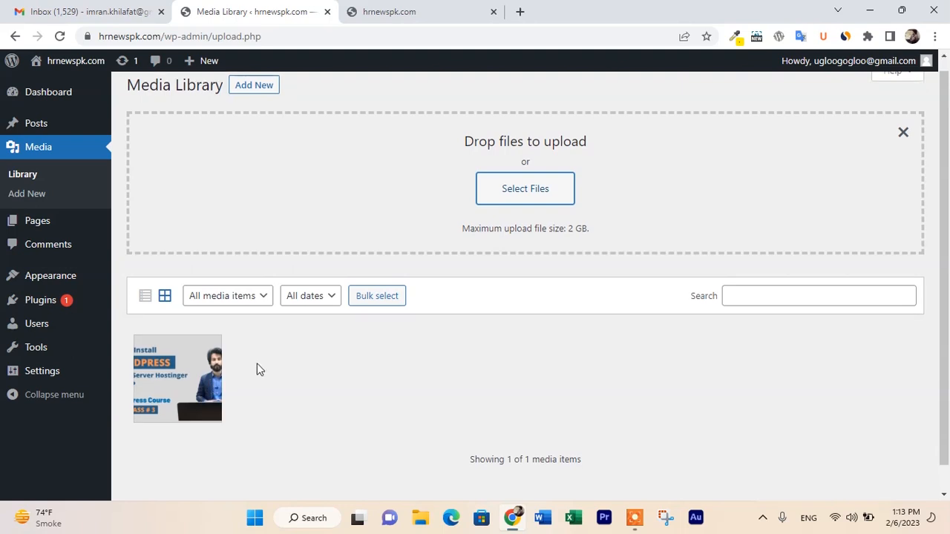
pyautogui.scroll(-1, 257, 363)
pyautogui.scroll(1, 278, 346)
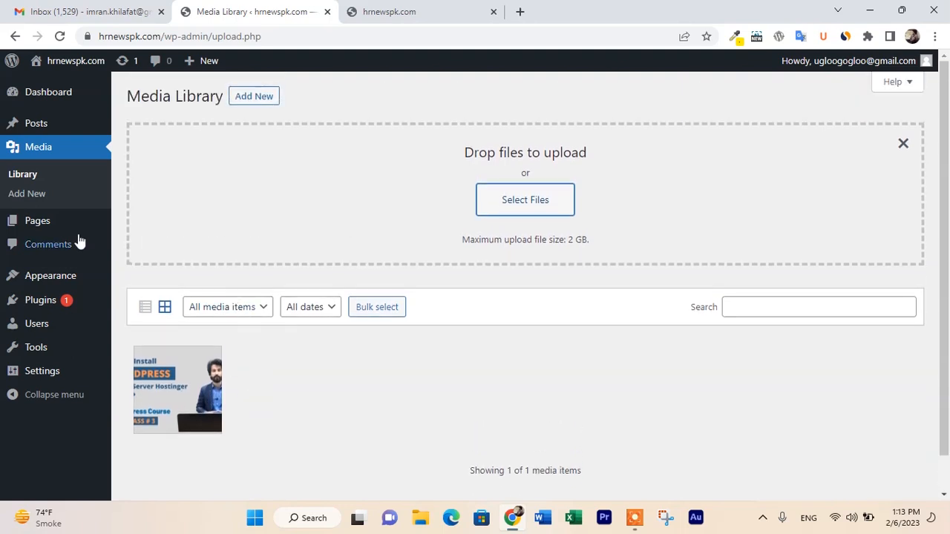
# Reload the Media Library to check the uploaded image, and return to the Dashboard
pyautogui.click(23, 175)
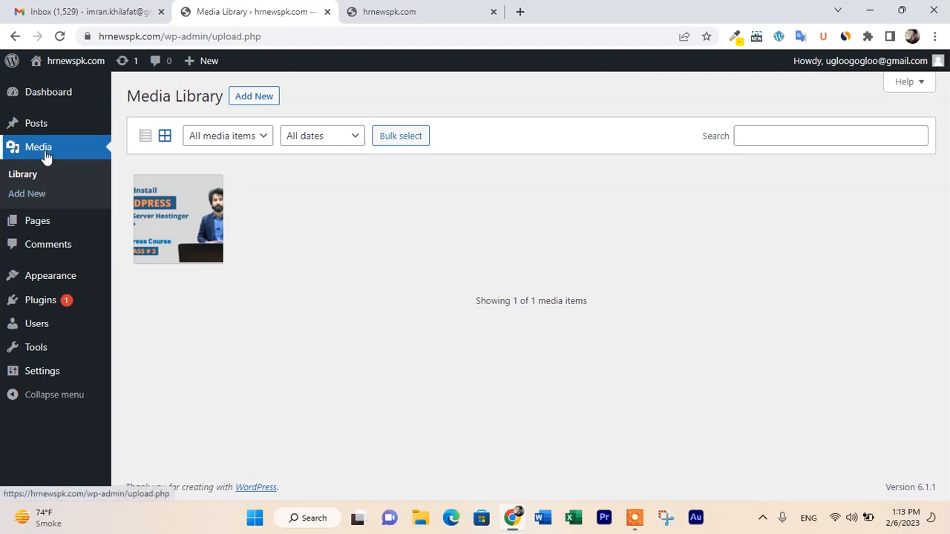
pyautogui.click(39, 176)
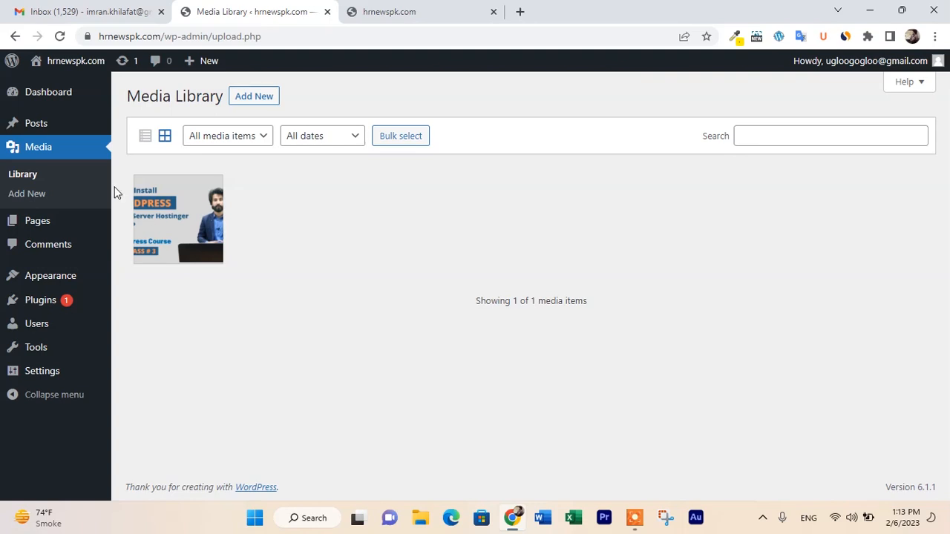
pyautogui.moveTo(67, 222)
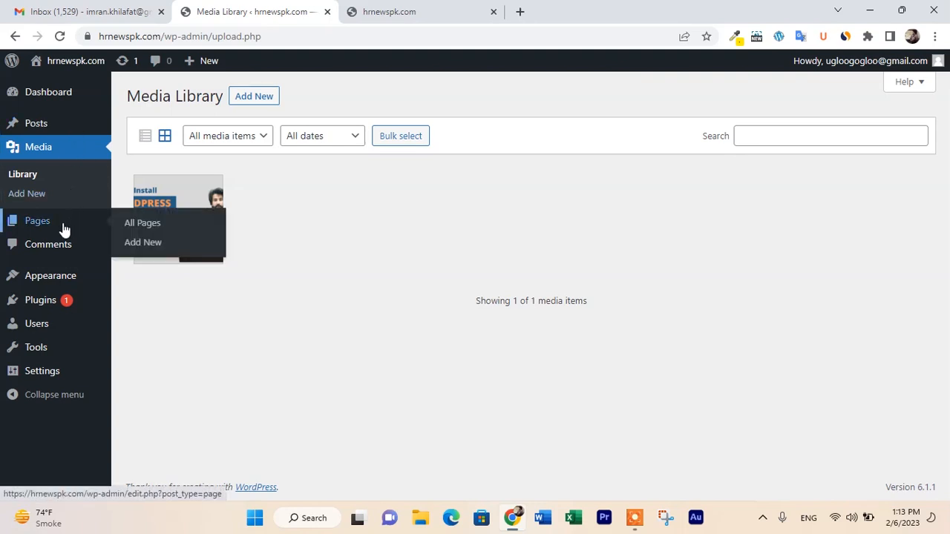
pyautogui.click(64, 96)
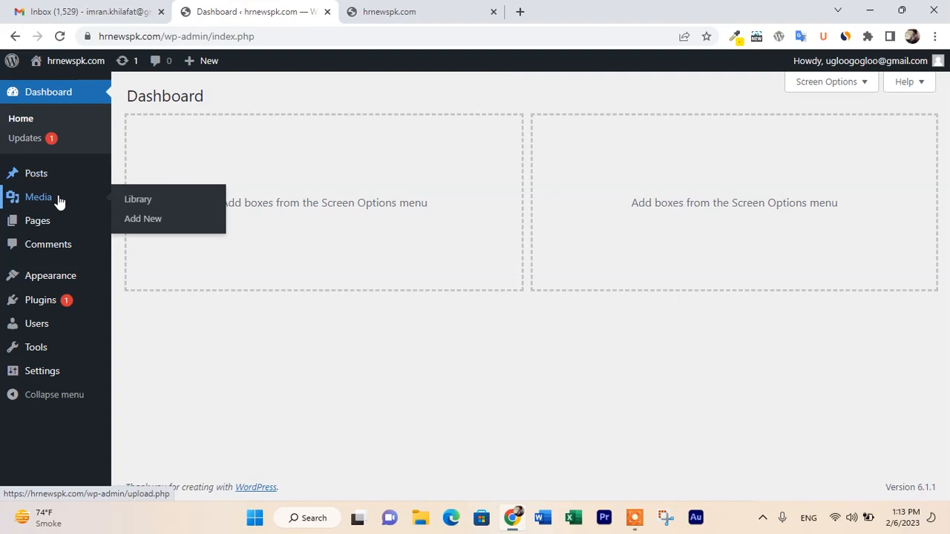
# Open the list of all pages, examine the trashed pages and return to the full list
pyautogui.moveTo(53, 226)
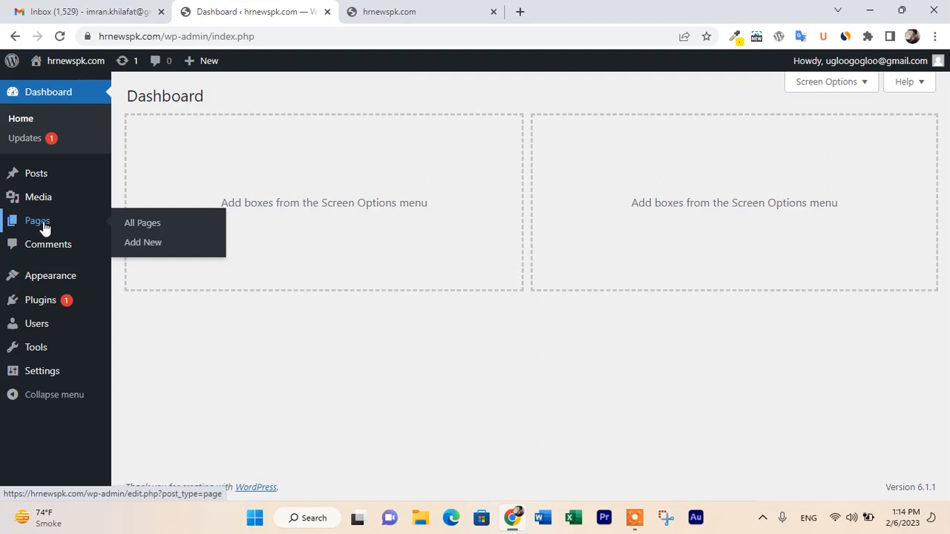
pyautogui.click(139, 229)
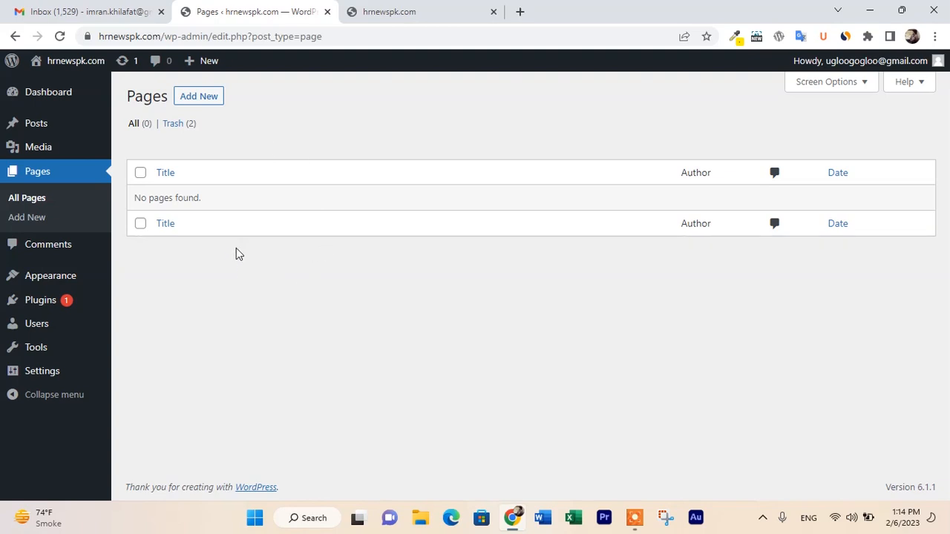
pyautogui.click(173, 129)
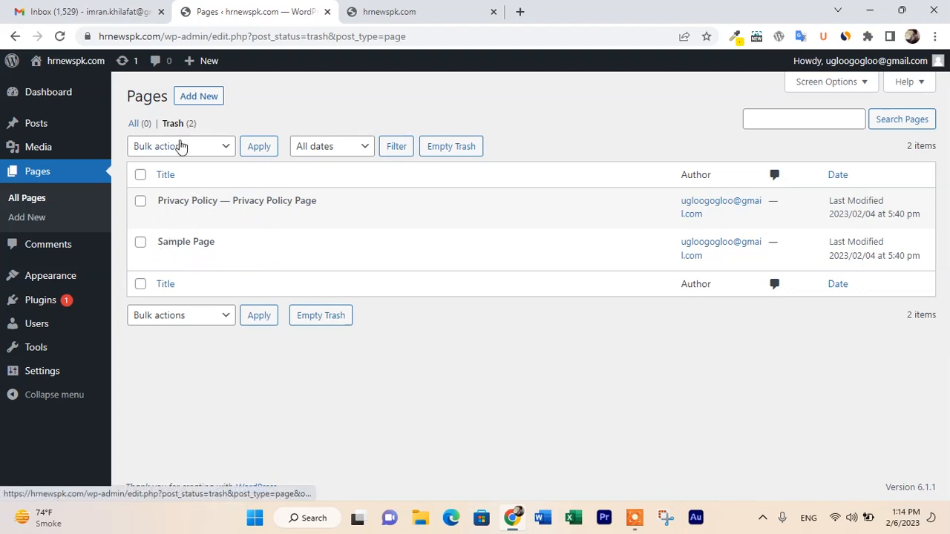
pyautogui.click(136, 125)
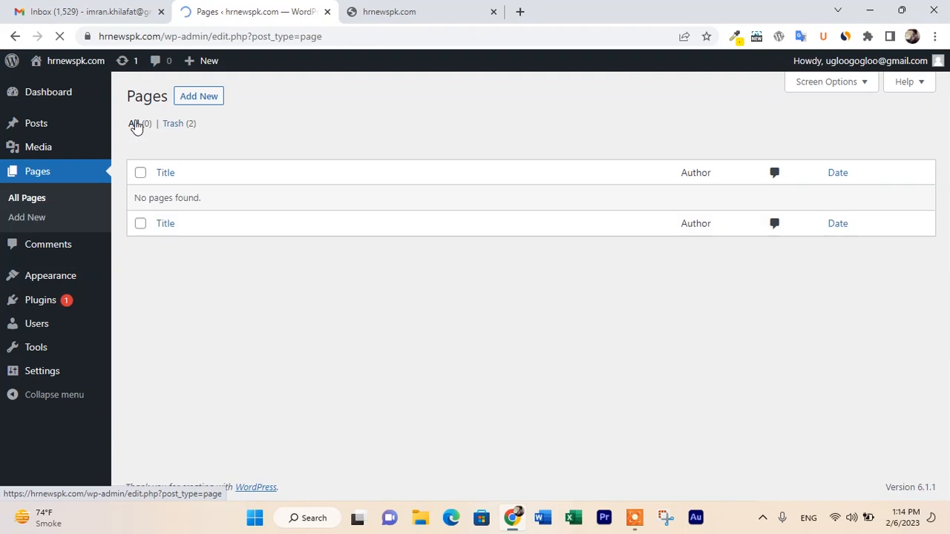
# Create a new page titled "Home" and publish it with public visibility, effective immediately
pyautogui.click(198, 99)
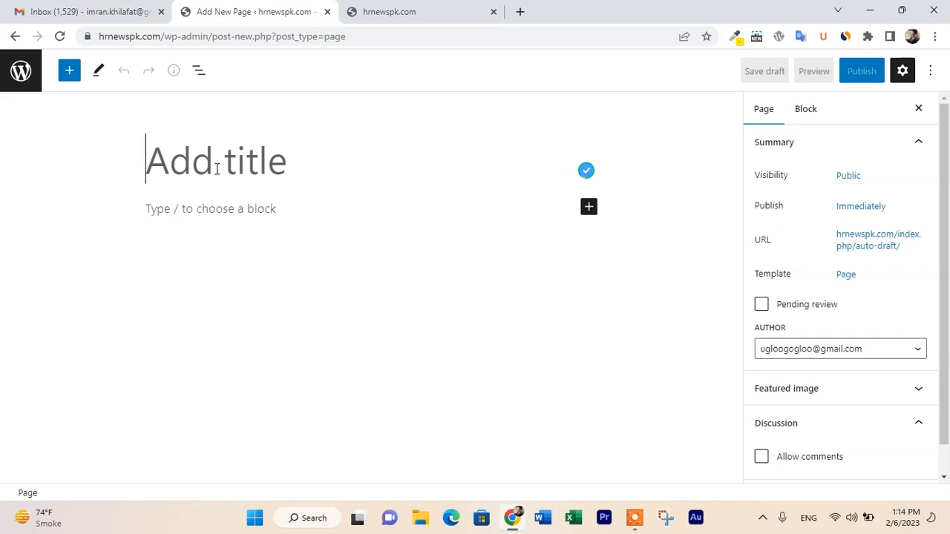
pyautogui.write('Home')
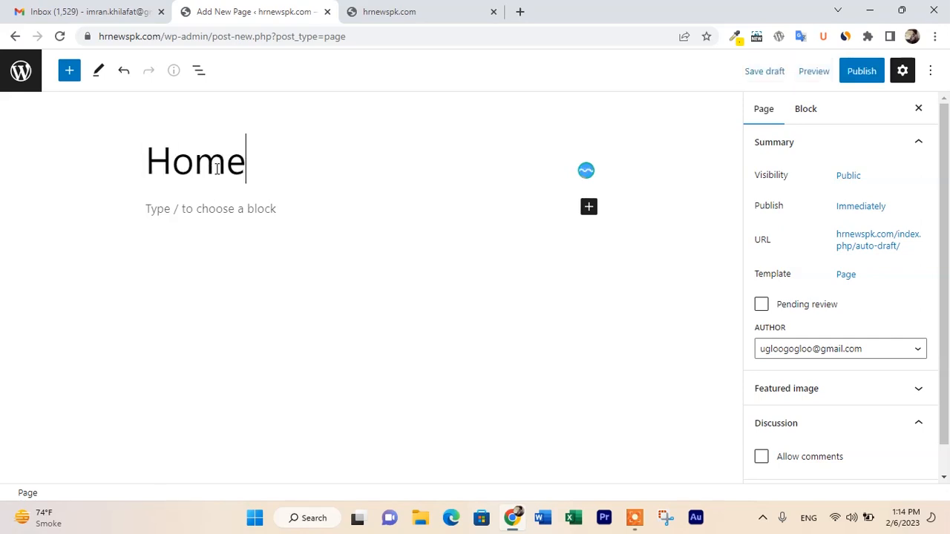
pyautogui.click(859, 72)
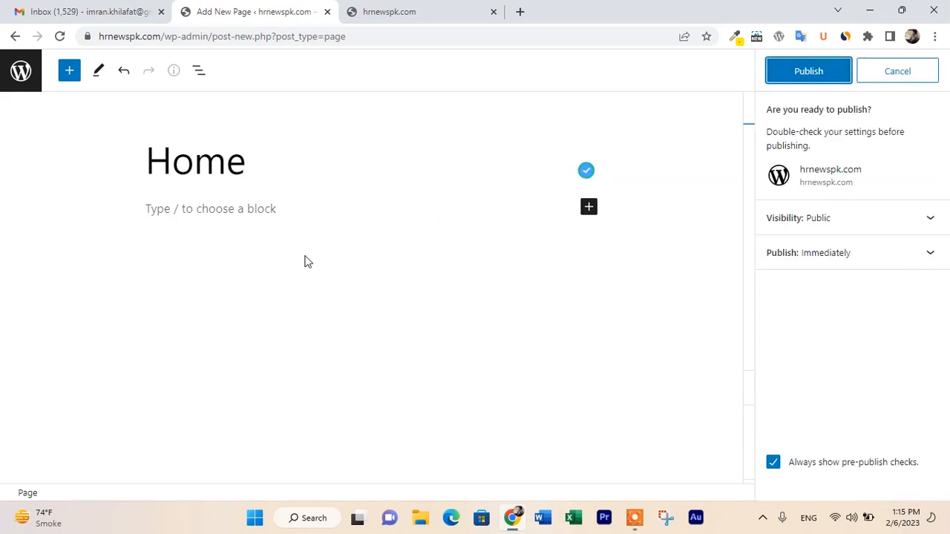
pyautogui.click(822, 75)
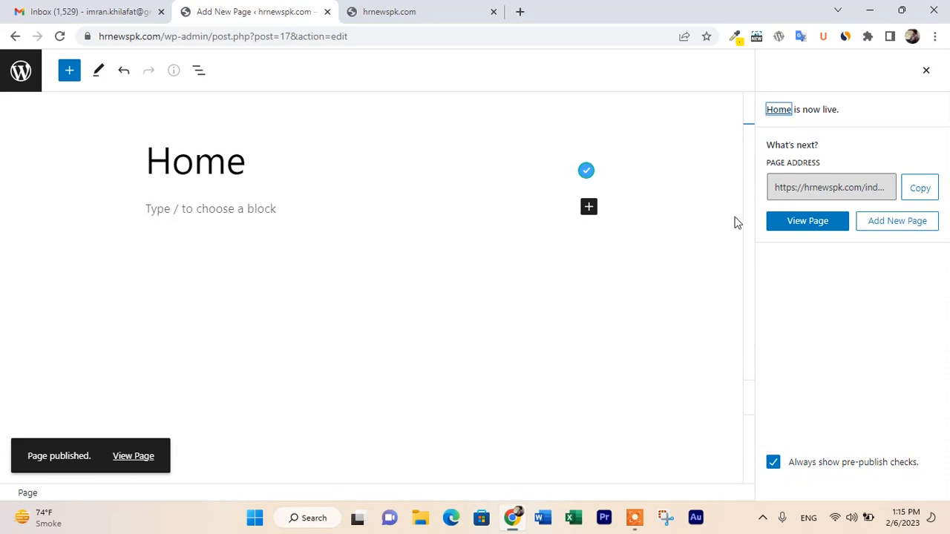
# Add a new page titled "News" and publish it
pyautogui.click(887, 228)
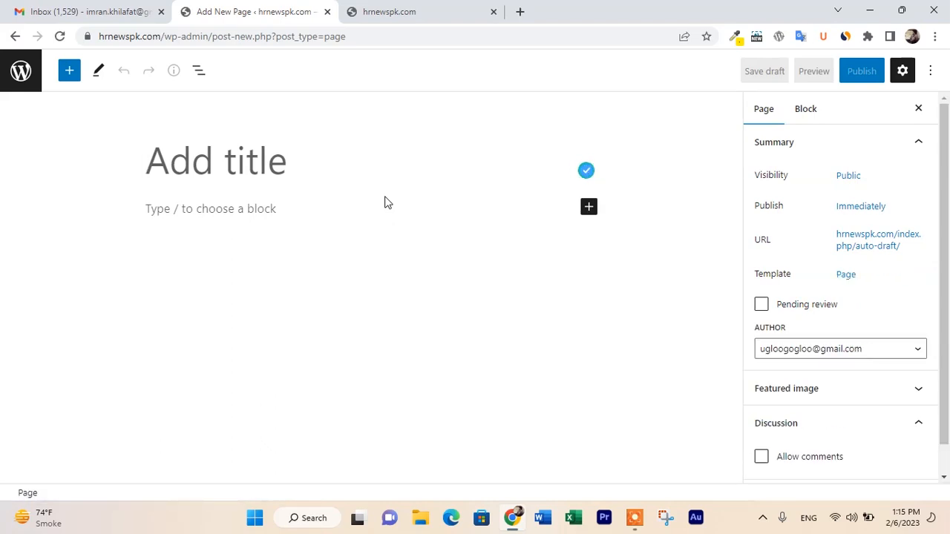
pyautogui.click(290, 175)
pyautogui.write('News')
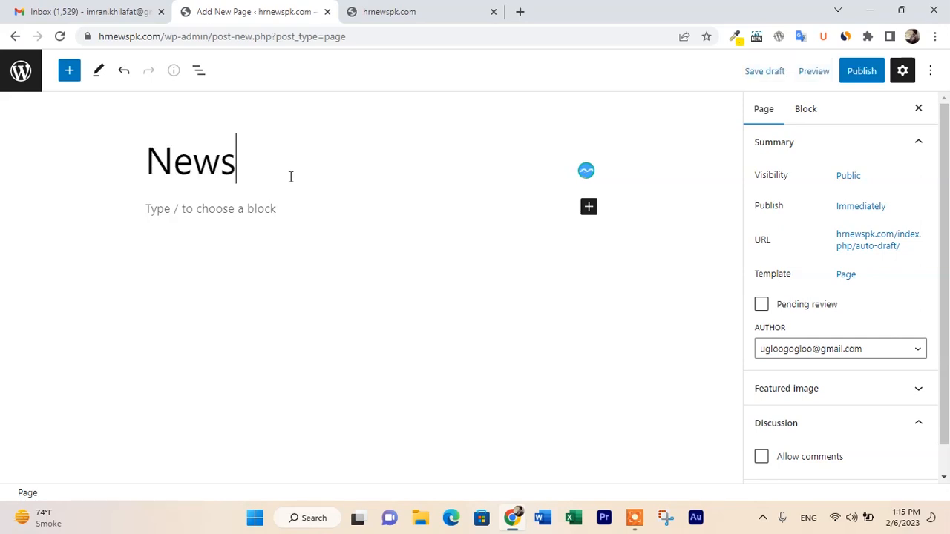
pyautogui.click(861, 74)
pyautogui.click(820, 73)
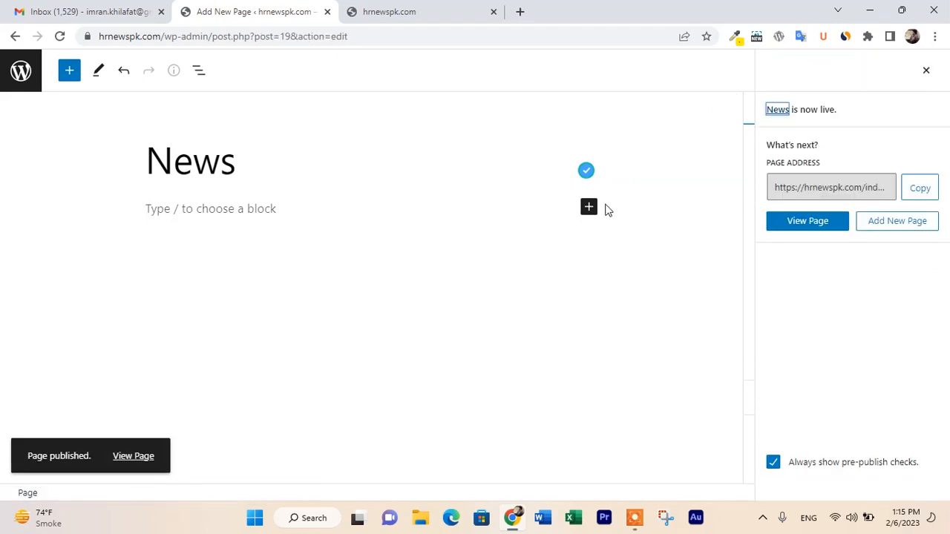
# Add another page titled "About Us" and publish it
pyautogui.click(885, 233)
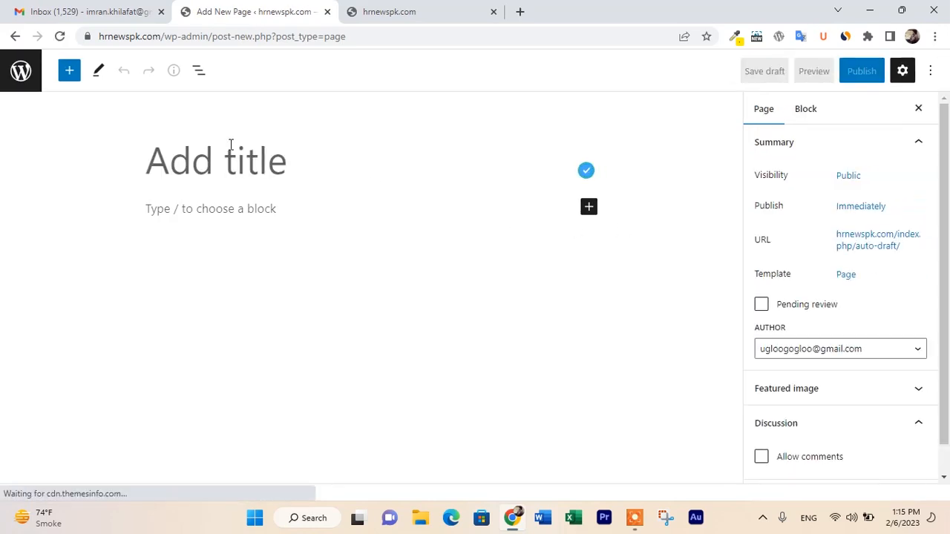
pyautogui.click(231, 144)
pyautogui.write('Ab')
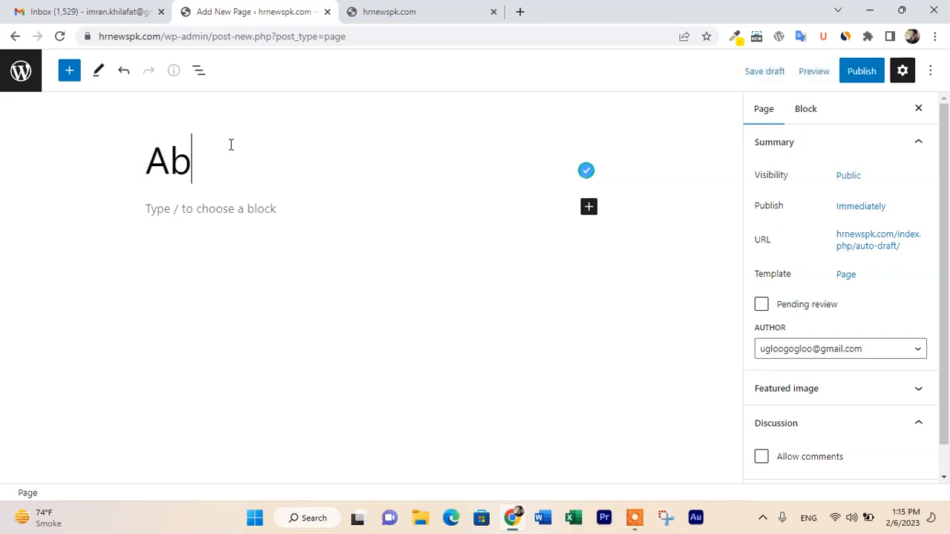
pyautogui.write('out Us')
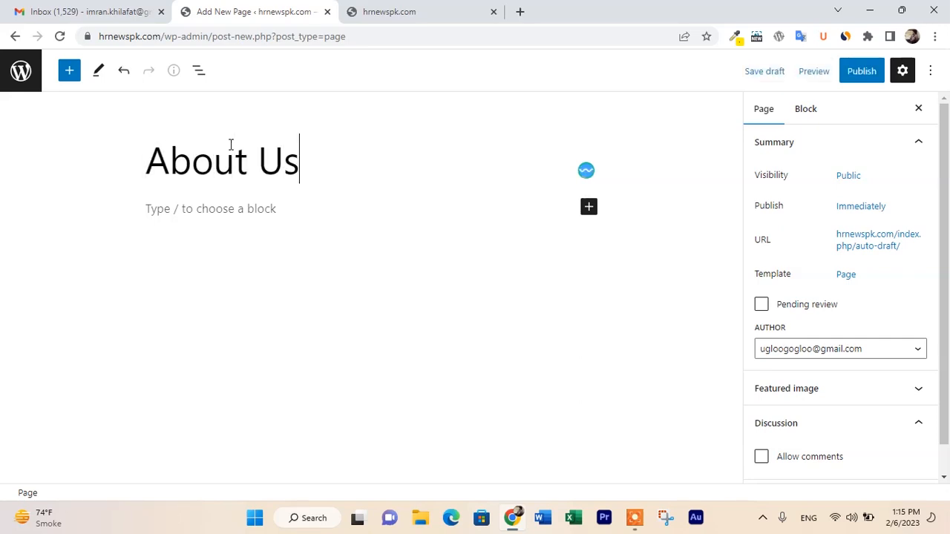
pyautogui.click(854, 84)
pyautogui.click(836, 82)
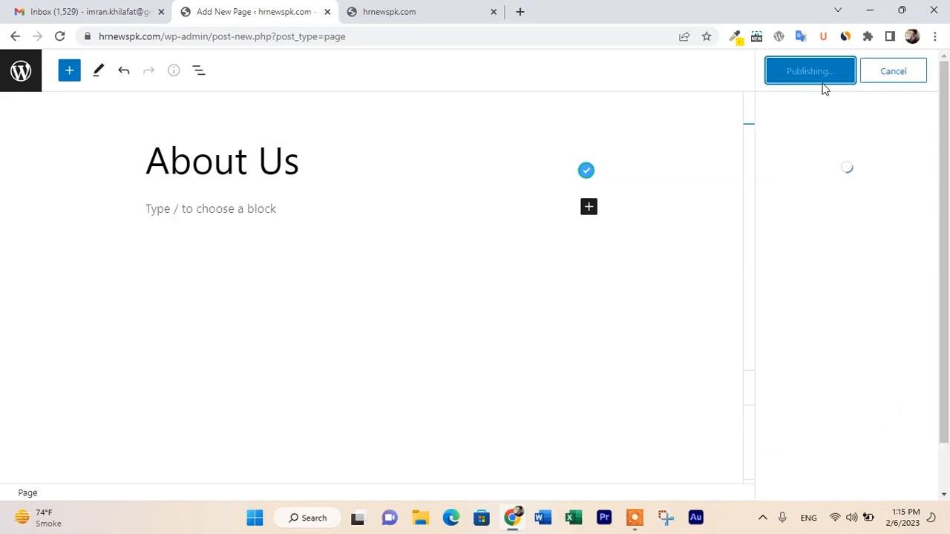
# Add another page titled "Contact Us" and publish it with public visibility, effective immediately
pyautogui.click(896, 226)
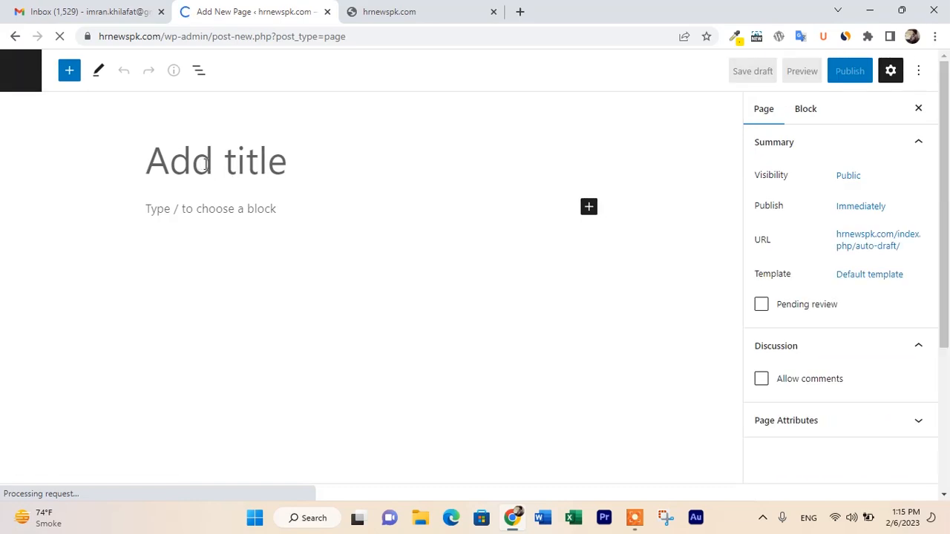
pyautogui.write('C')
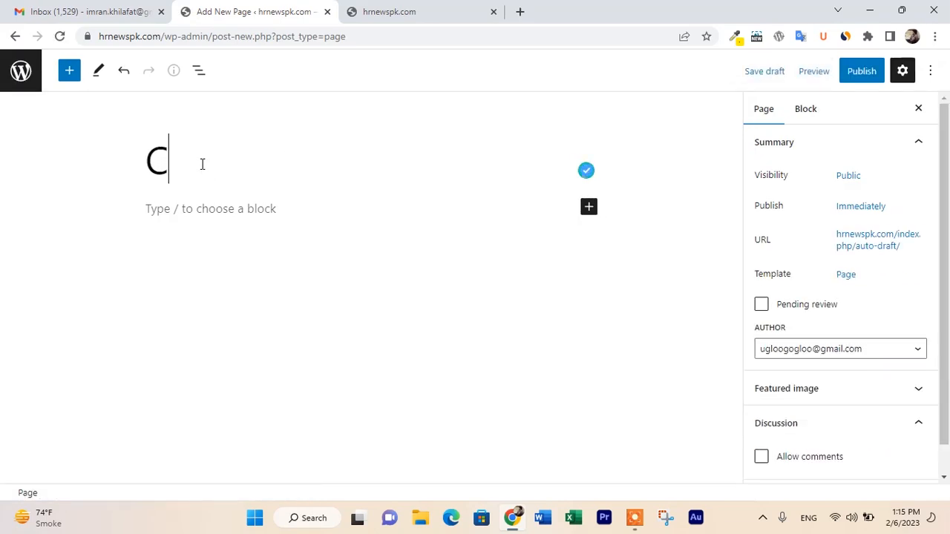
pyautogui.write('onact')
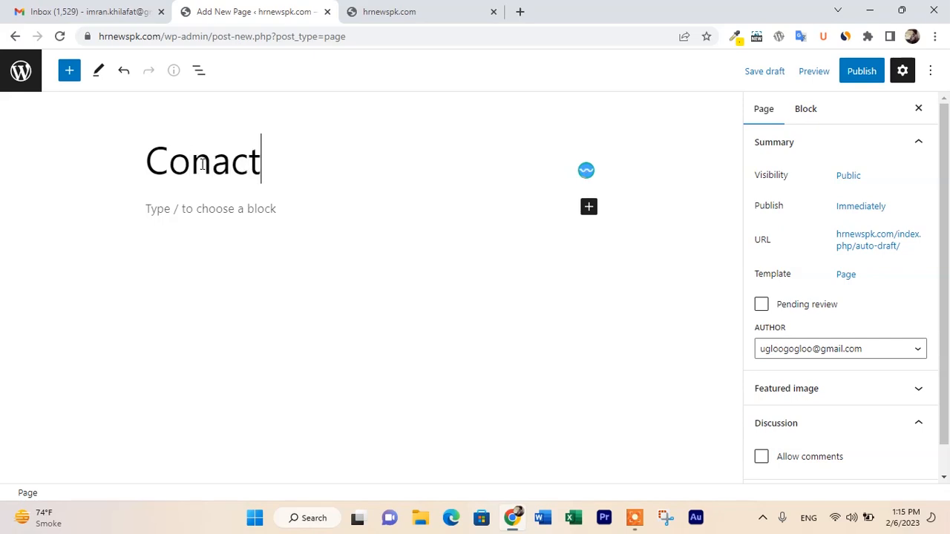
pyautogui.press('BackSpace')
pyautogui.press('BackSpace')
pyautogui.press('BackSpace')
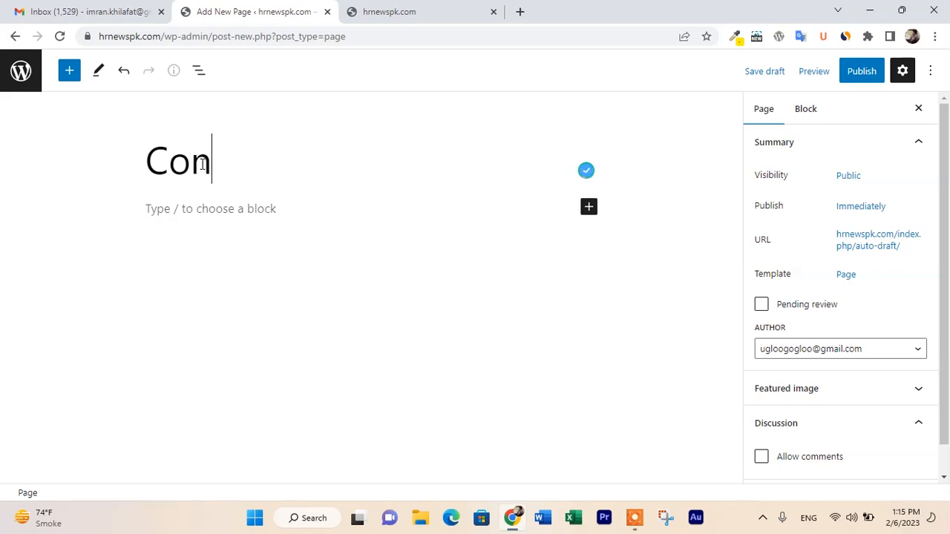
pyautogui.write('tact Us')
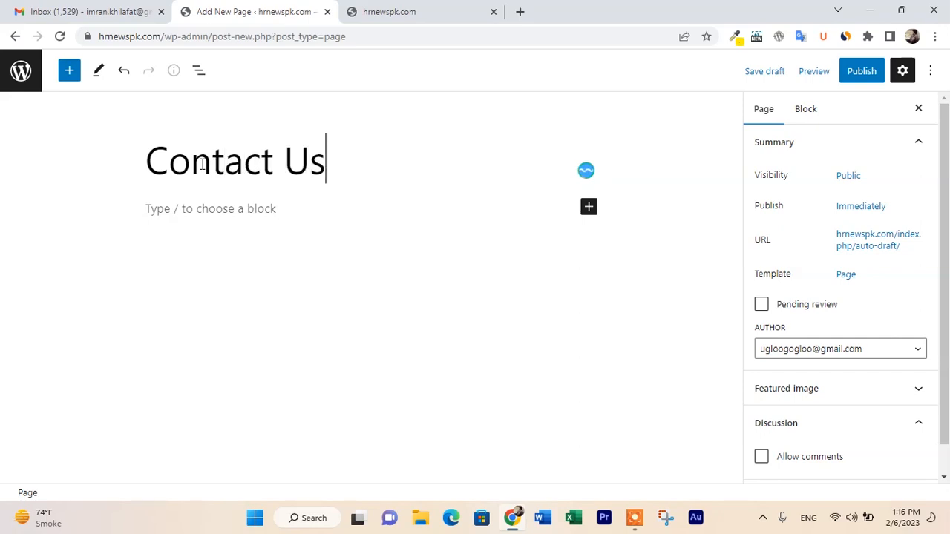
pyautogui.click(850, 77)
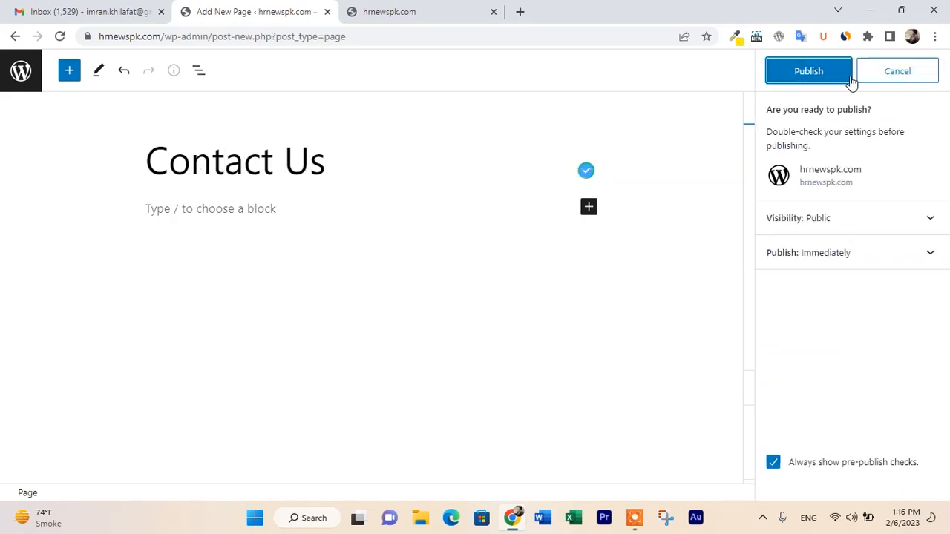
pyautogui.click(823, 72)
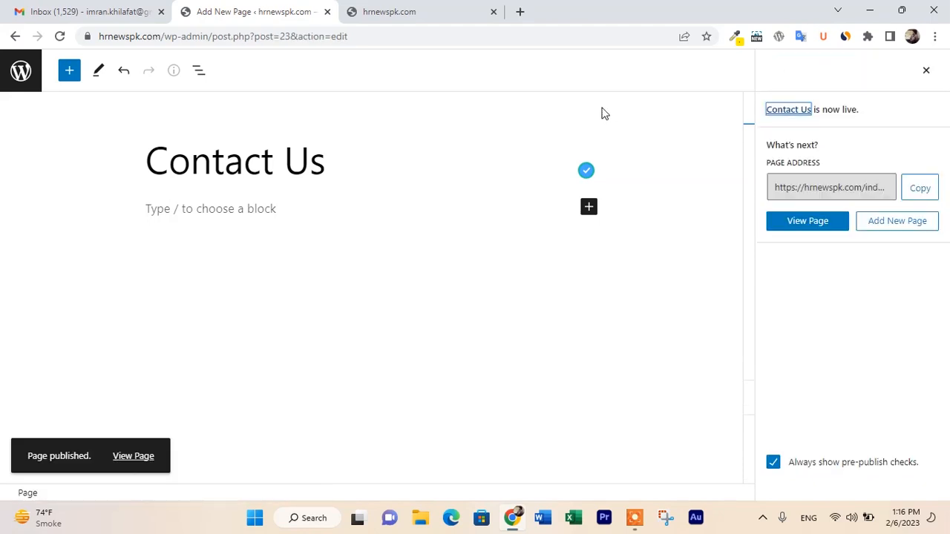
# Leave the page editor, go back to the list of all pages and refresh it to check the published pages
pyautogui.click(15, 36)
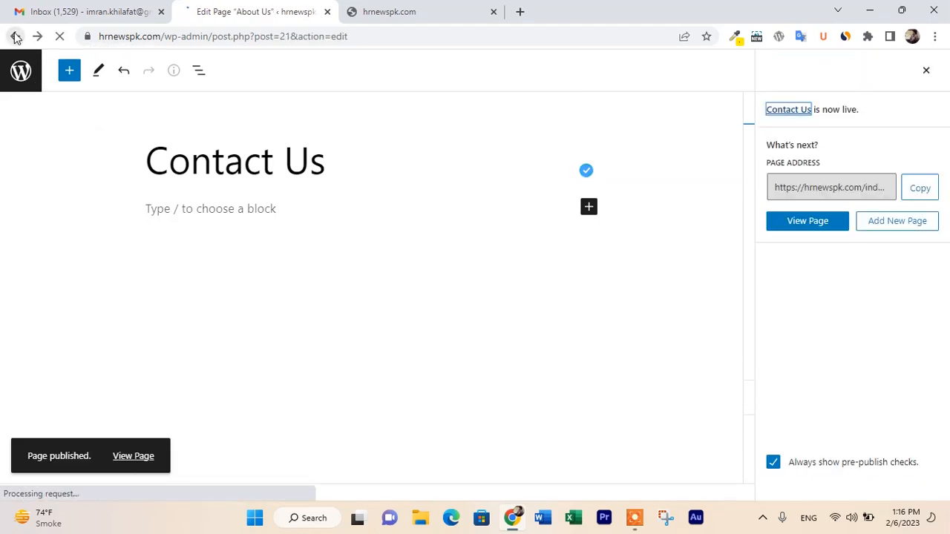
pyautogui.click(15, 36)
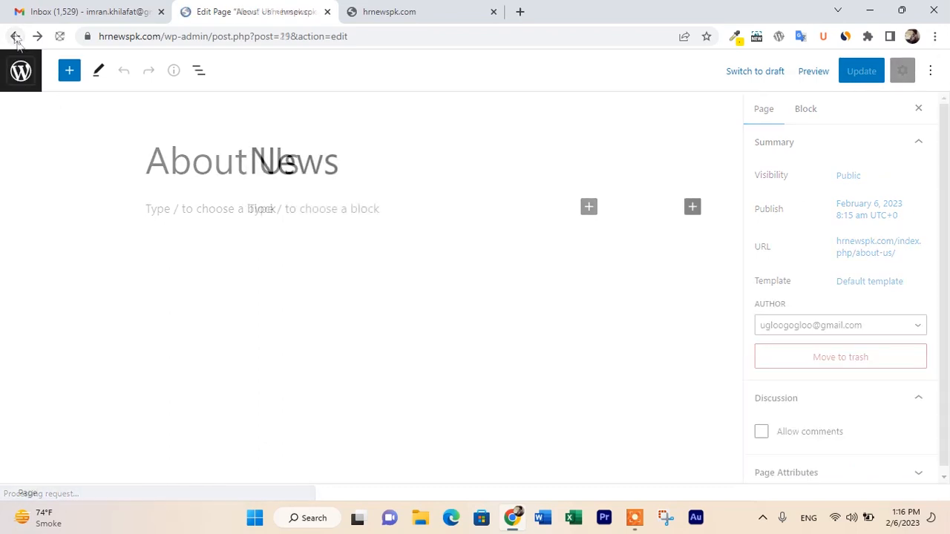
pyautogui.click(15, 38)
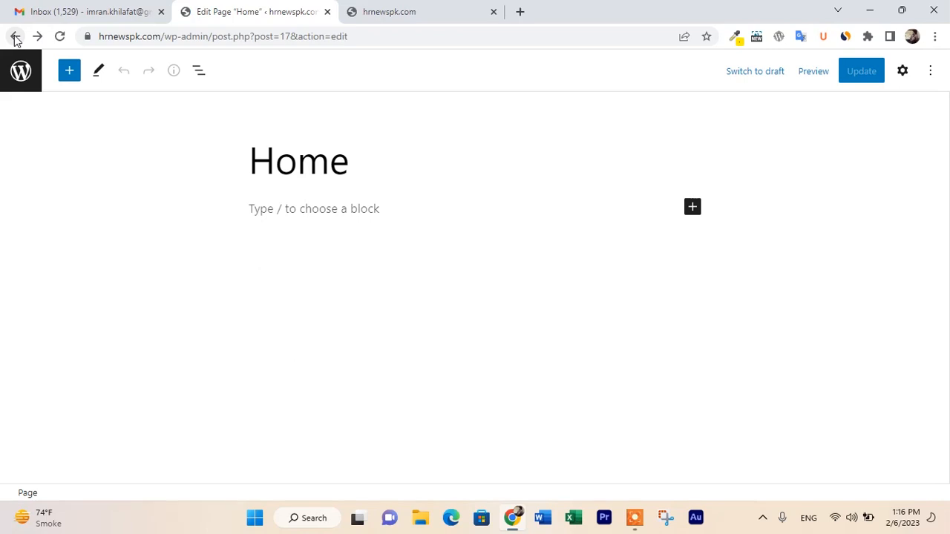
pyautogui.click(15, 36)
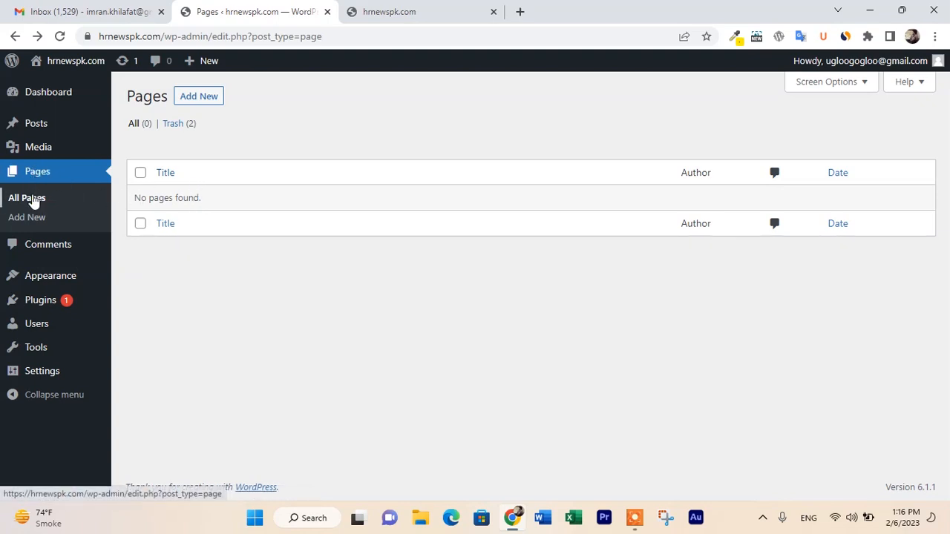
pyautogui.click(32, 203)
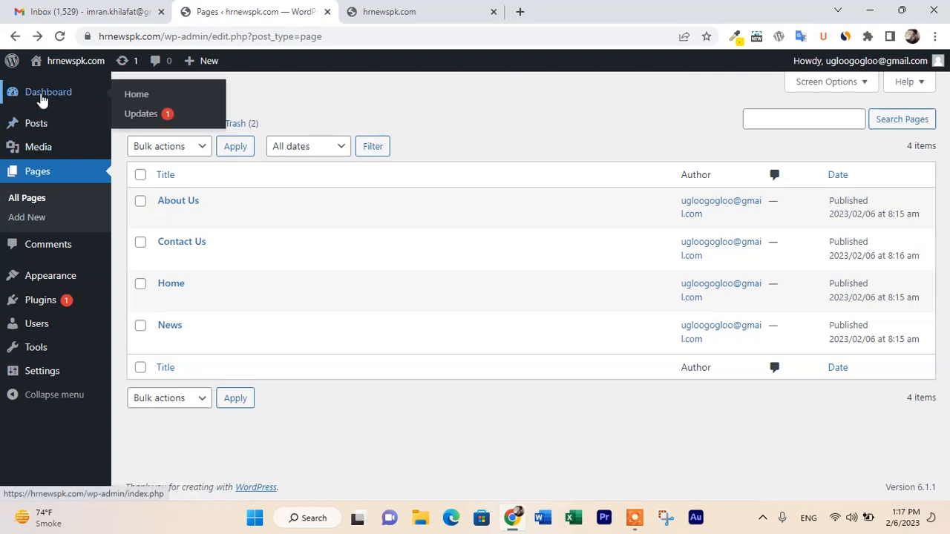
# Examine the site's comments list and the installed themes, and return to the Dashboard
pyautogui.click(43, 99)
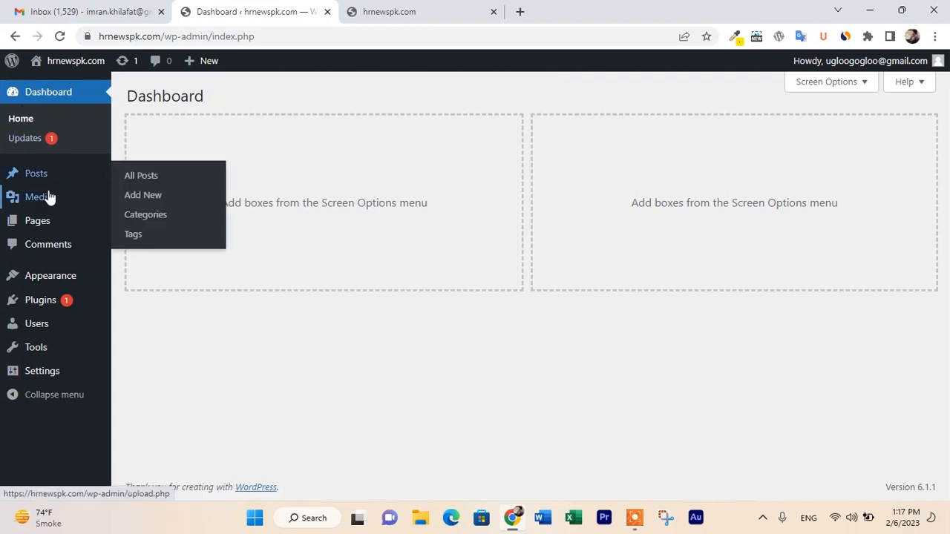
pyautogui.click(49, 250)
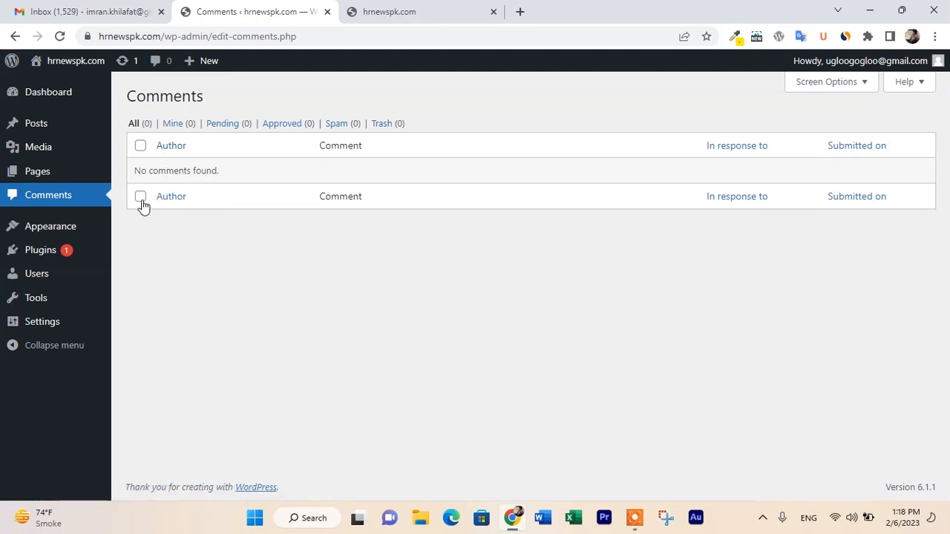
pyautogui.moveTo(72, 230)
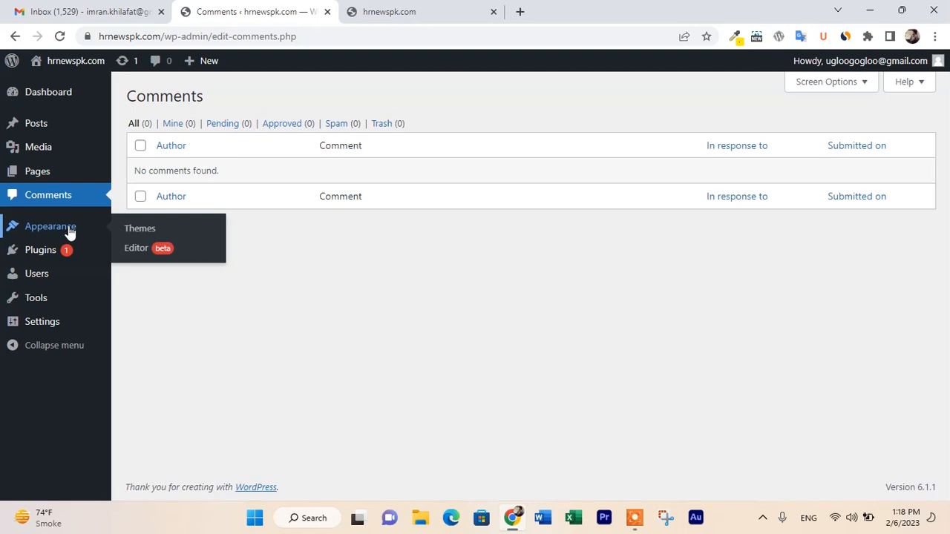
pyautogui.click(65, 231)
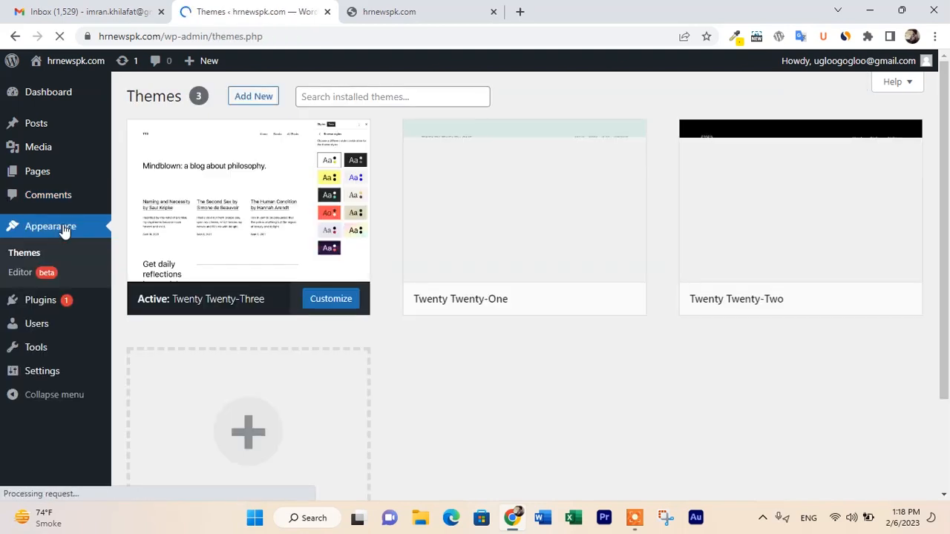
pyautogui.scroll(-2, 64, 231)
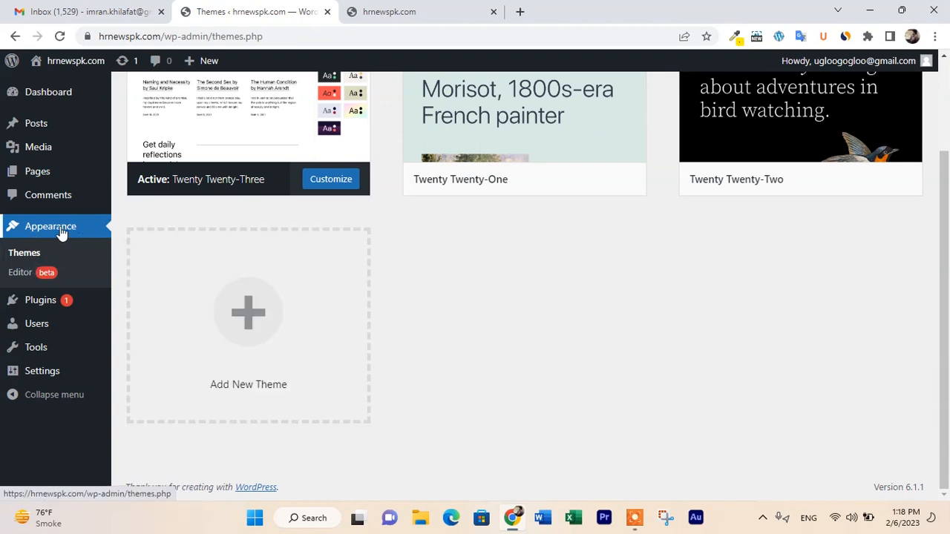
pyautogui.scroll(2, 62, 232)
pyautogui.click(14, 94)
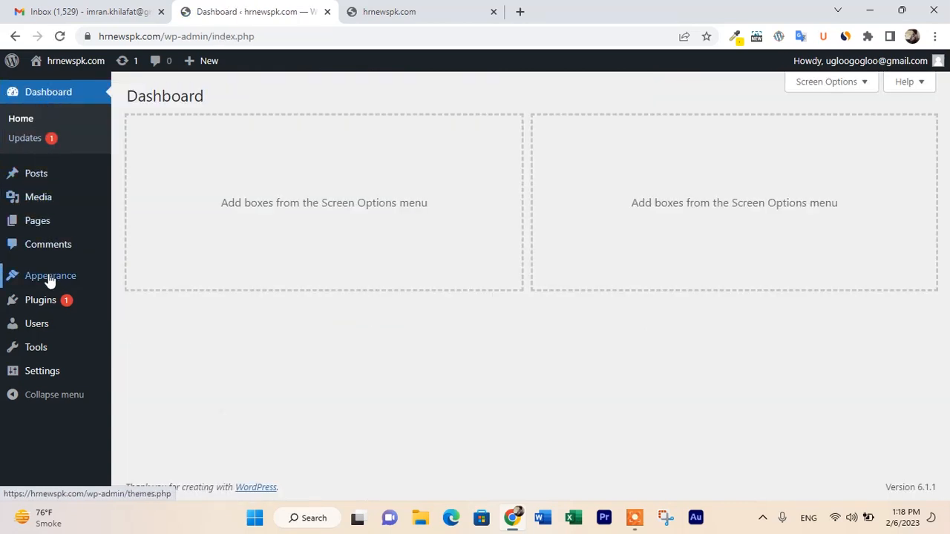
# Reopen the installed themes and inspect the active Twenty Twenty-Three theme and the Twenty Twenty-One theme
pyautogui.moveTo(49, 280)
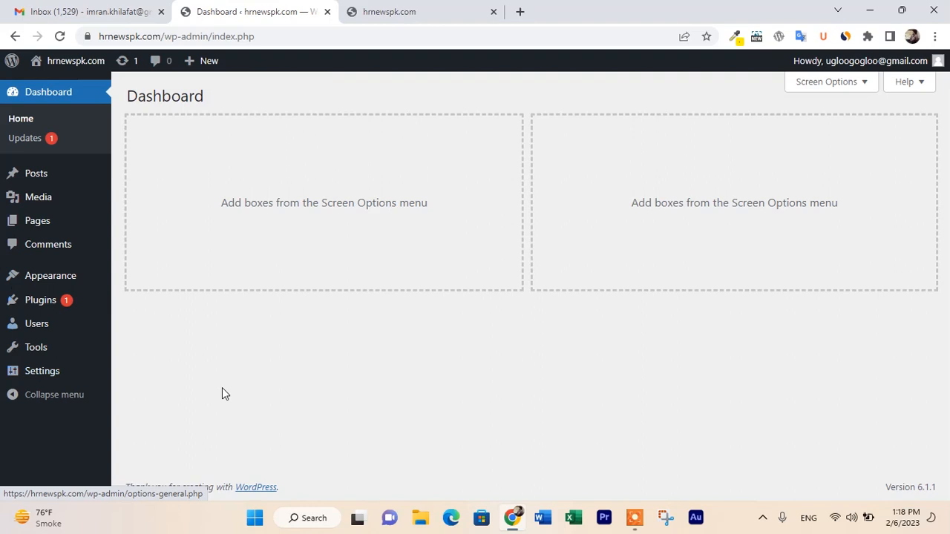
pyautogui.moveTo(81, 278)
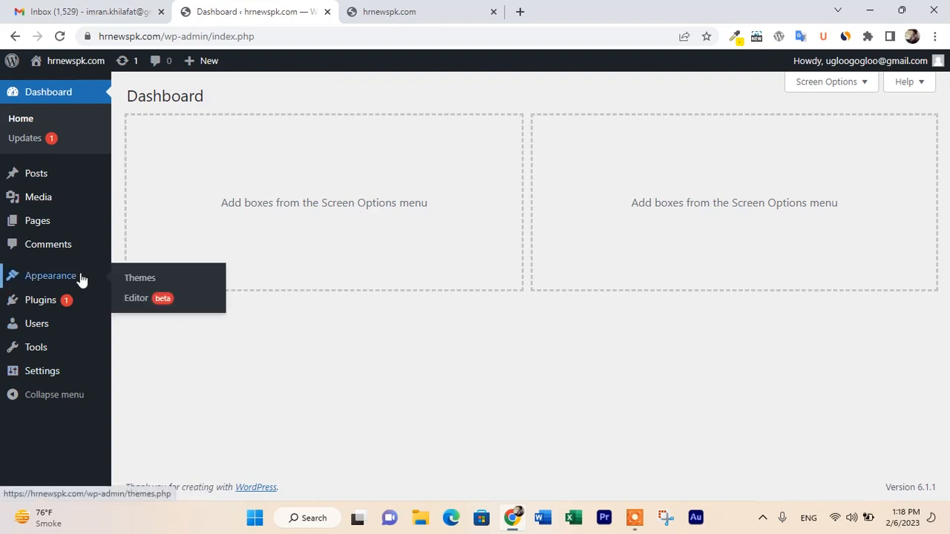
pyautogui.click(138, 277)
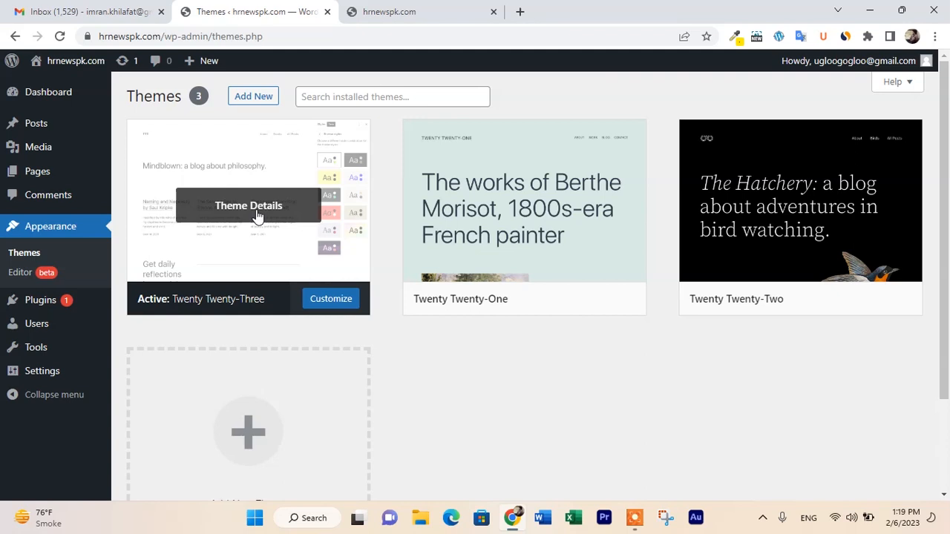
pyautogui.moveTo(483, 238)
pyautogui.moveTo(520, 239)
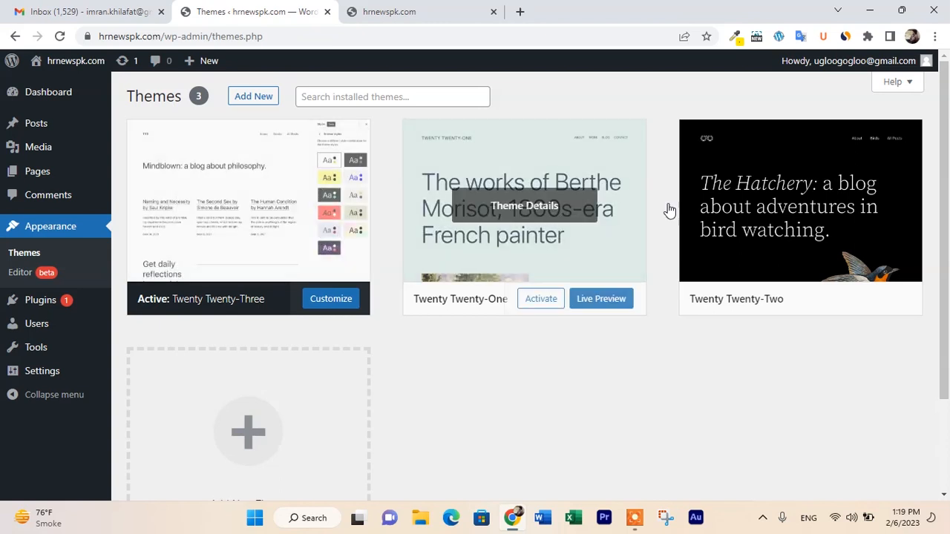
# Review the details of the Twenty Twenty-Two theme and delete the theme from the site
pyautogui.moveTo(774, 265)
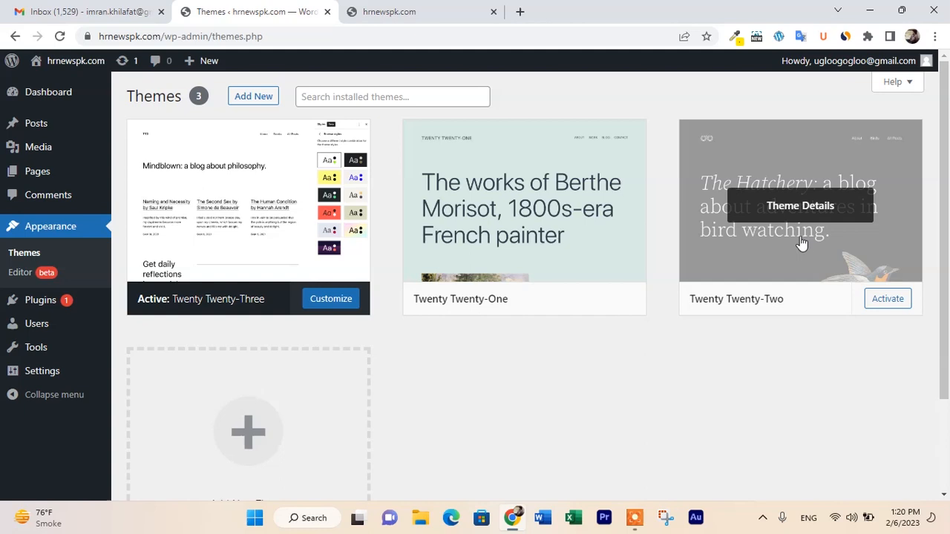
pyautogui.click(800, 244)
pyautogui.scroll(-3, 794, 296)
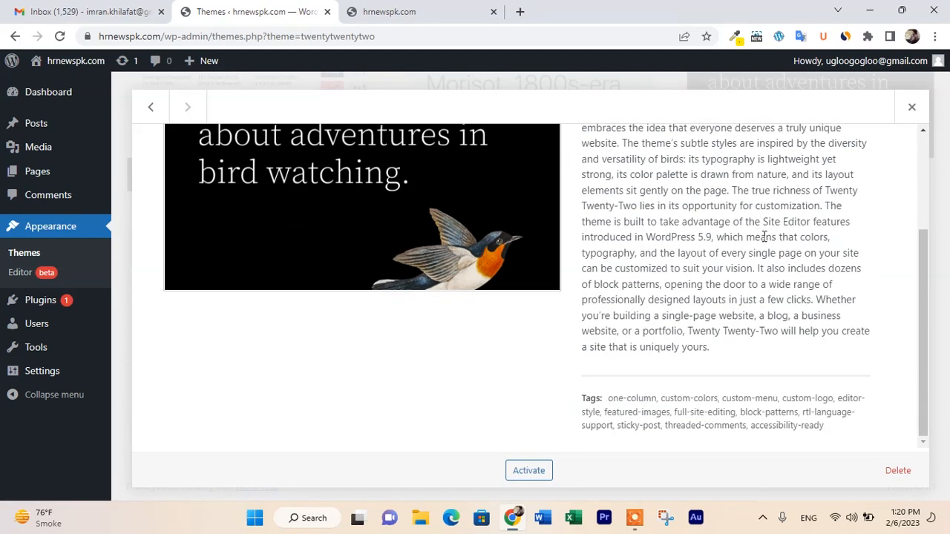
pyautogui.click(898, 471)
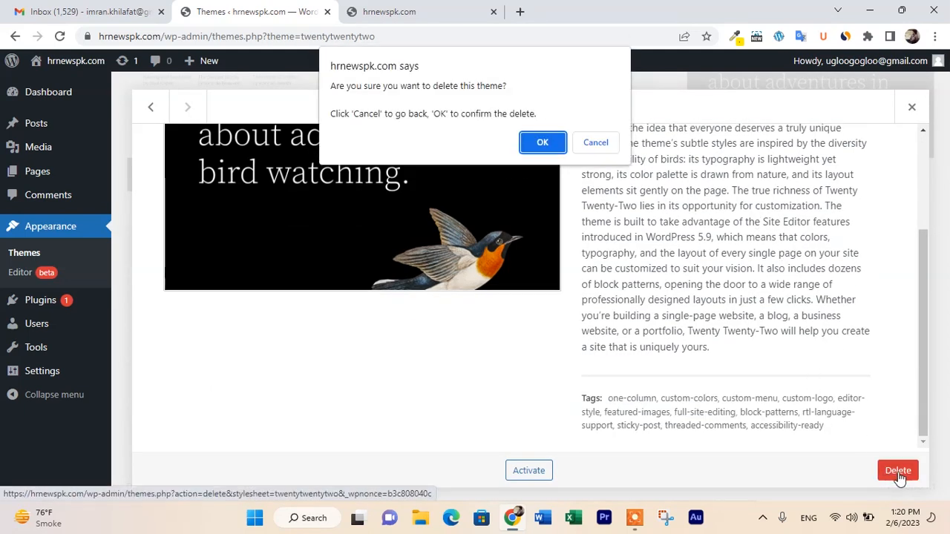
pyautogui.click(542, 142)
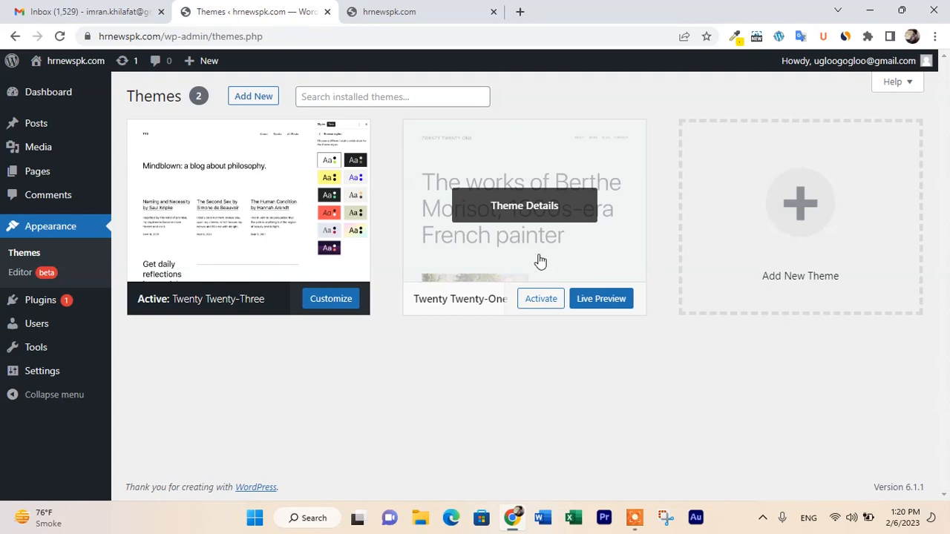
# Delete the Twenty Twenty-One theme from the site, confirm the deletion, and look over the remaining active theme
pyautogui.click(540, 261)
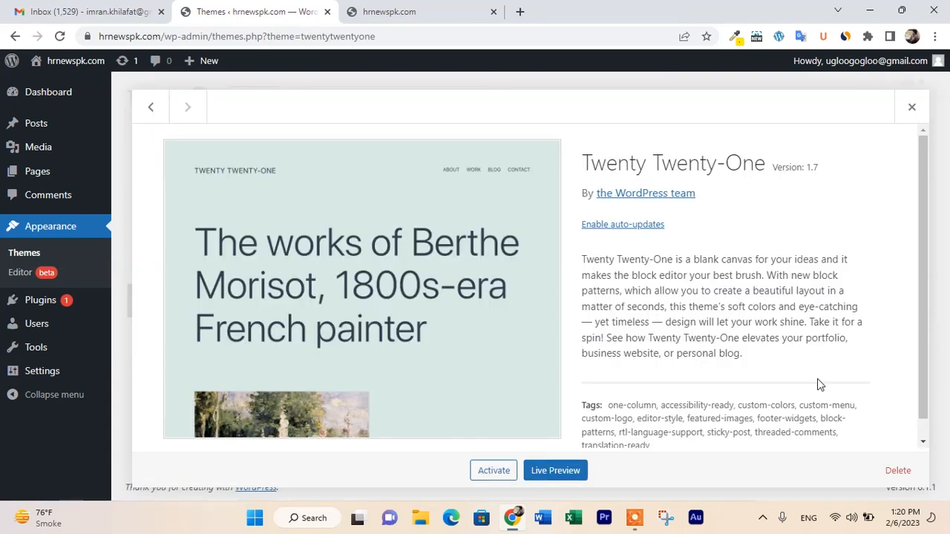
pyautogui.click(908, 472)
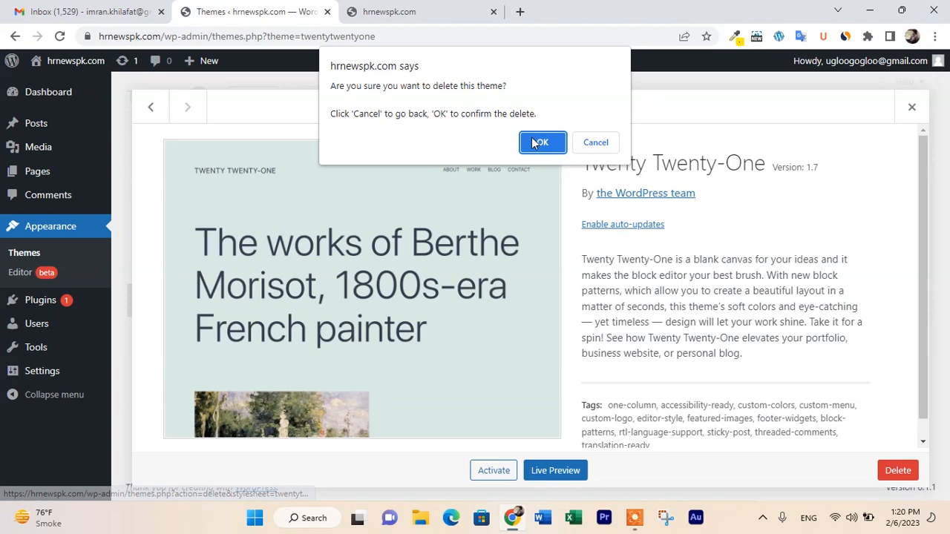
pyautogui.click(540, 142)
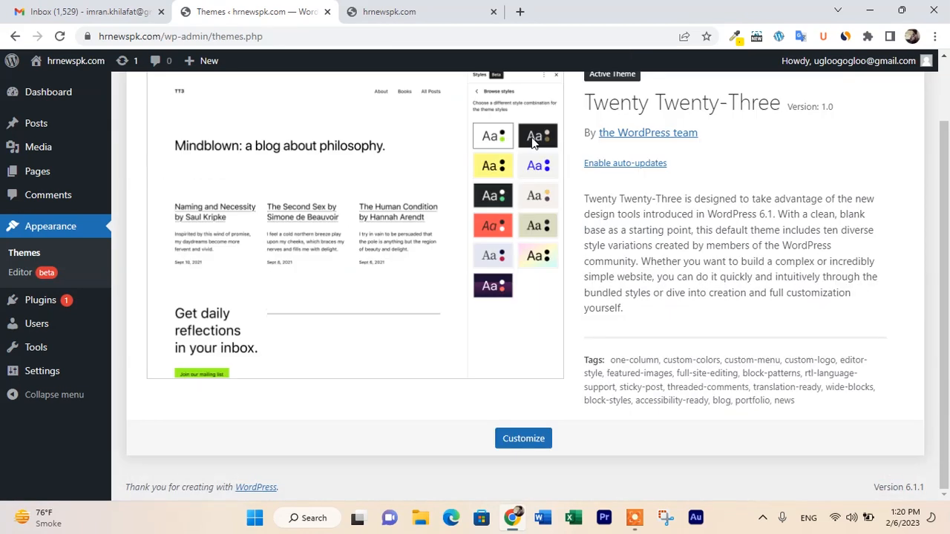
pyautogui.scroll(1, 455, 192)
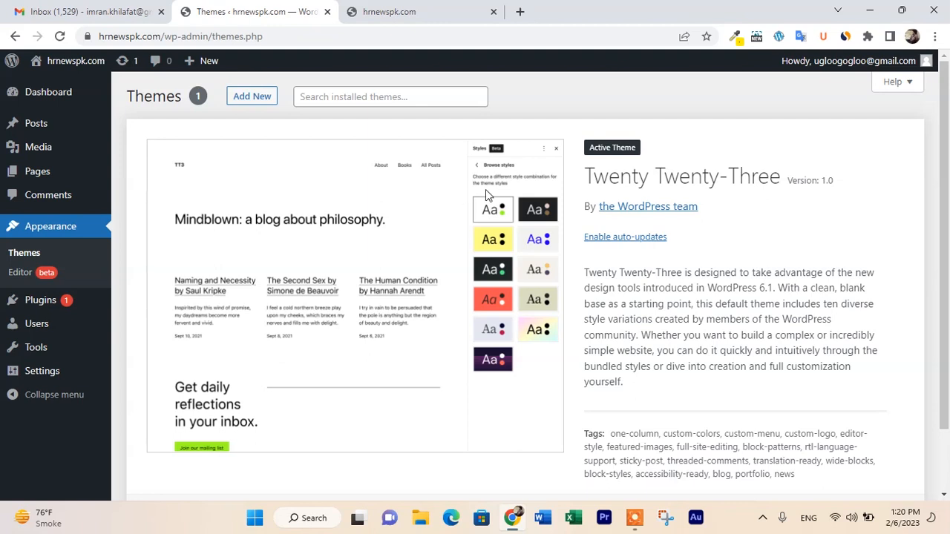
pyautogui.scroll(-1, 485, 189)
pyautogui.scroll(1, 512, 312)
# Open the page for adding new themes and browse the popular themes in the WordPress library
pyautogui.click(259, 103)
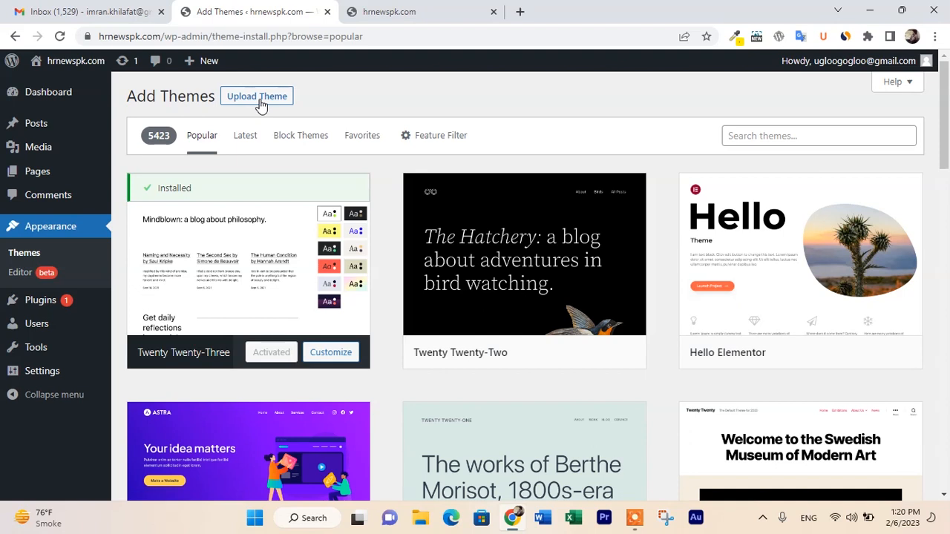
pyautogui.moveTo(245, 187)
pyautogui.scroll(-3, 379, 277)
pyautogui.scroll(-4, 496, 272)
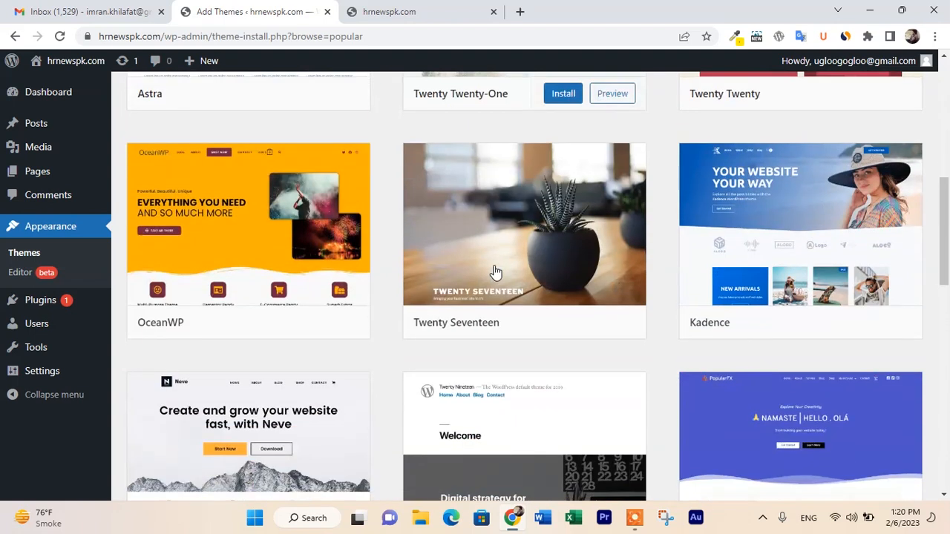
pyautogui.scroll(-3, 496, 272)
pyautogui.scroll(-5, 496, 273)
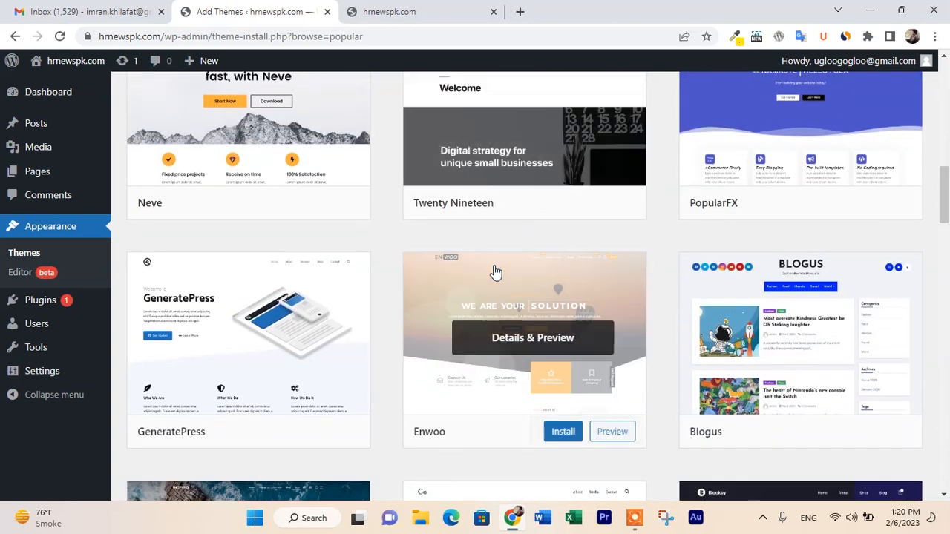
pyautogui.scroll(3, 496, 272)
pyautogui.scroll(10, 496, 273)
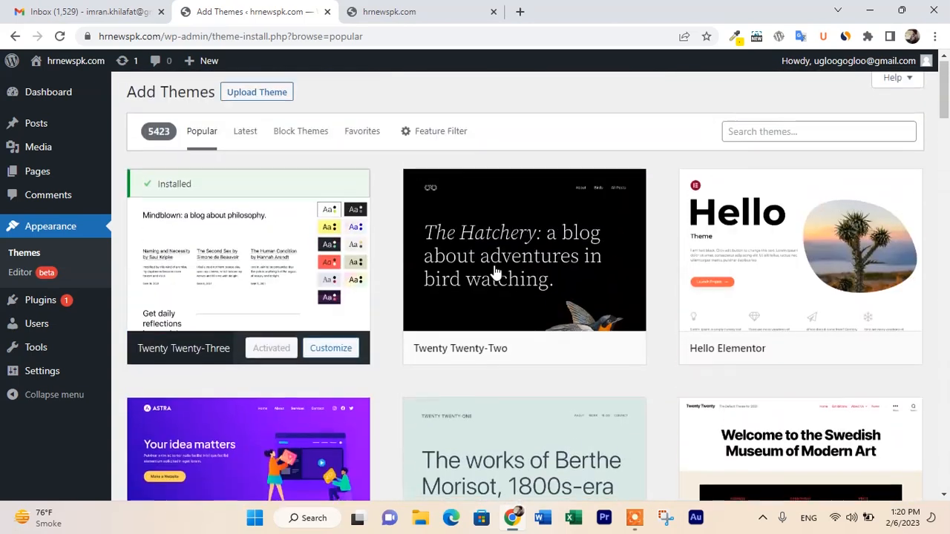
pyautogui.moveTo(496, 272)
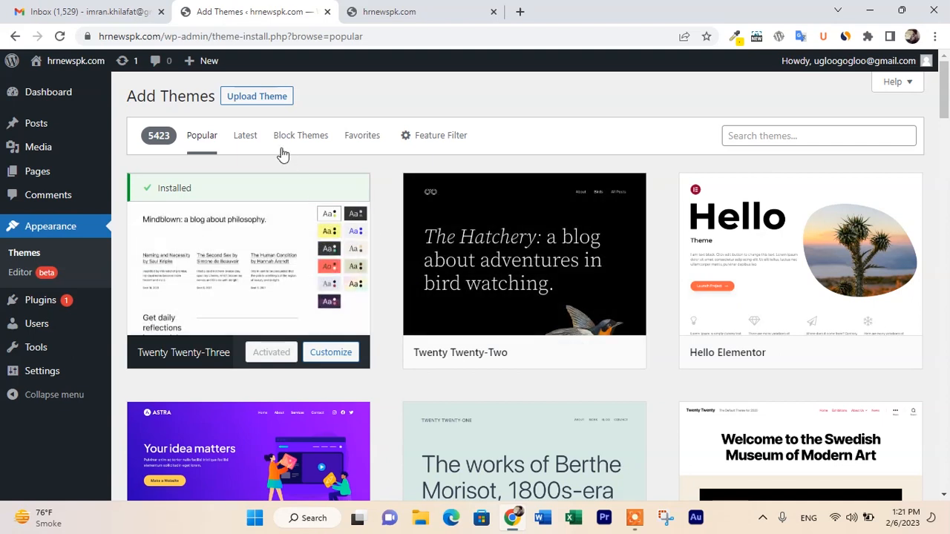
# Look at the .zip theme upload form and its file selection, and close the selection without choosing a file
pyautogui.click(257, 98)
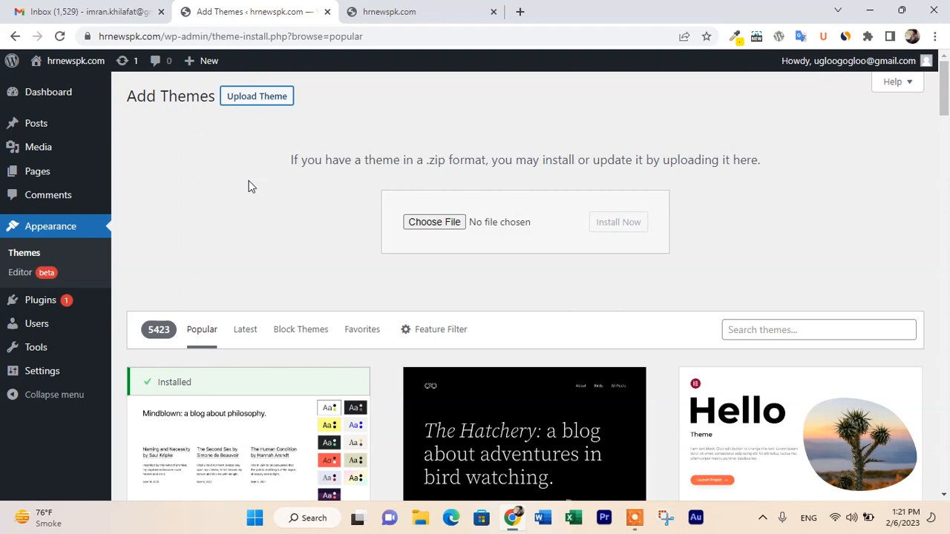
pyautogui.click(451, 227)
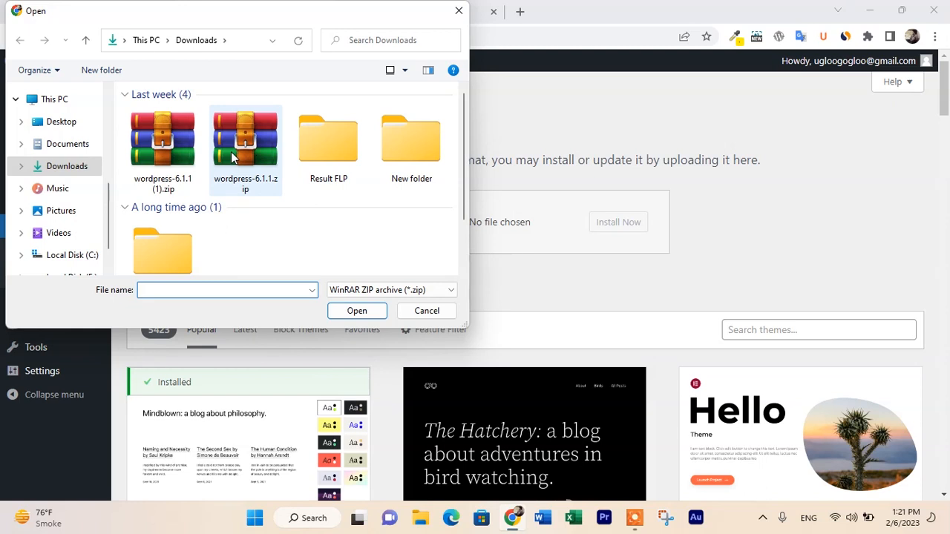
pyautogui.click(459, 11)
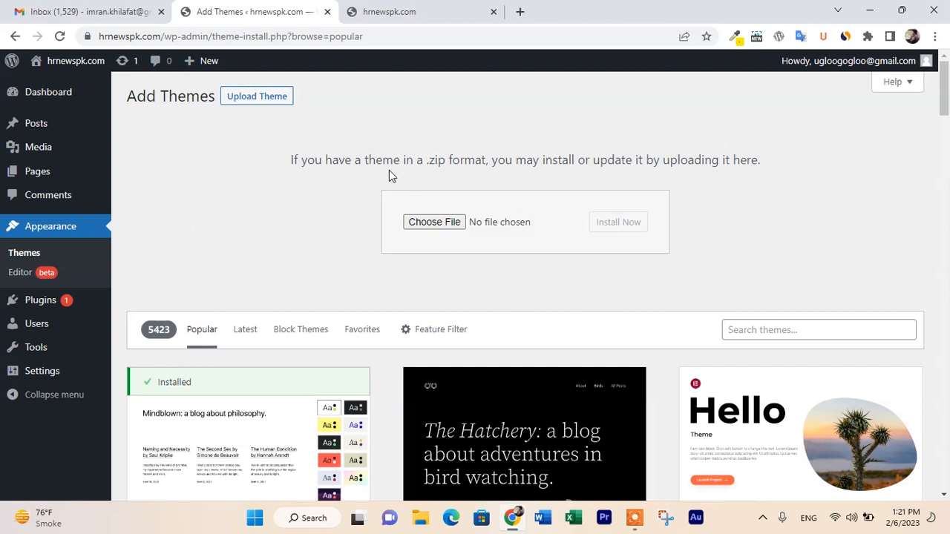
# Search the theme library for "astra", and install and activate the Astra theme
pyautogui.scroll(-2, 389, 170)
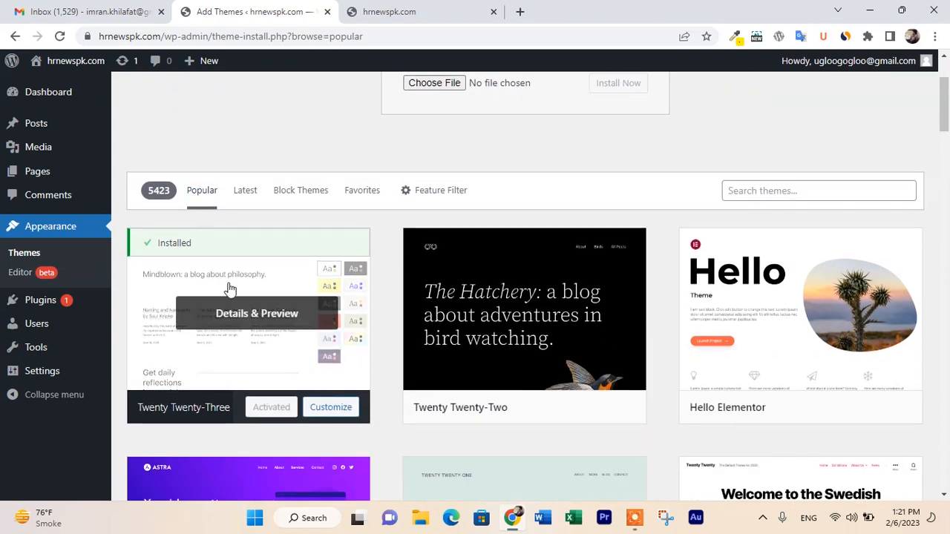
pyautogui.click(750, 193)
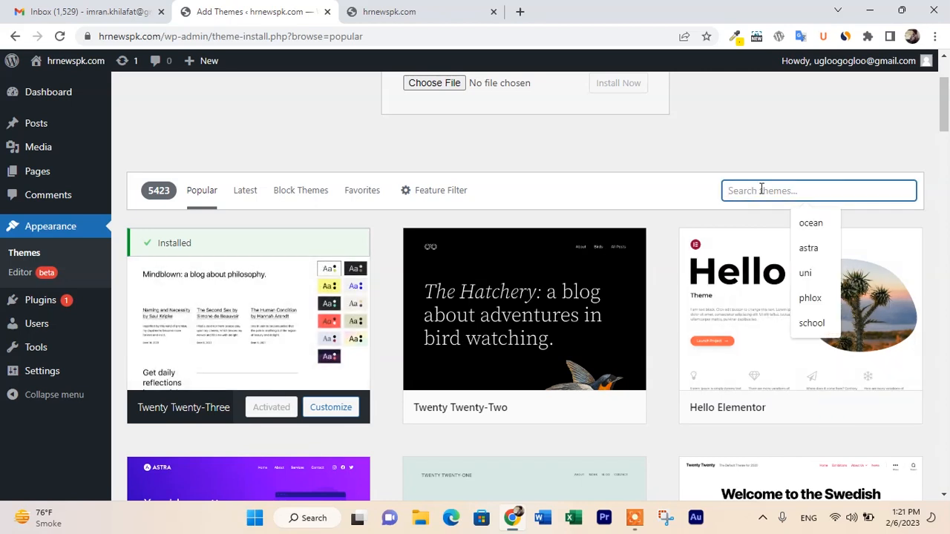
pyautogui.write('astra')
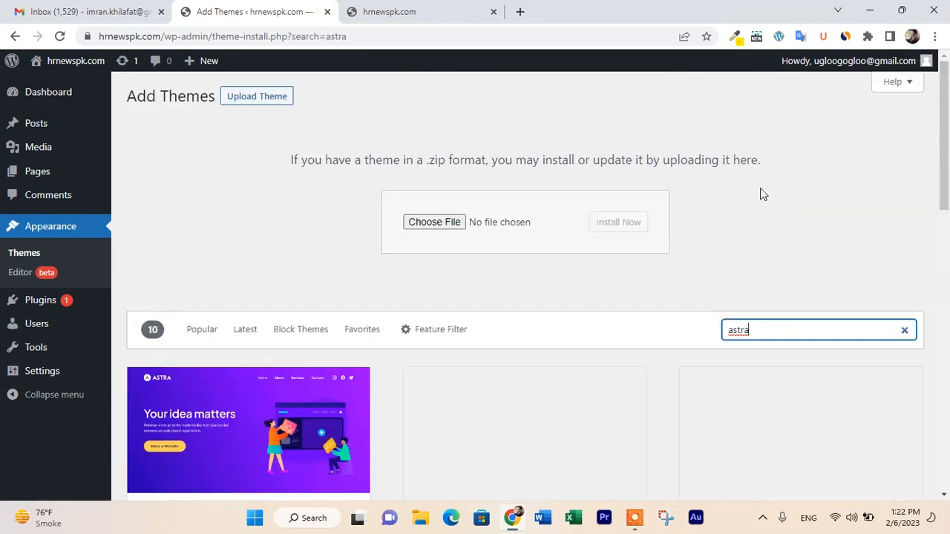
pyautogui.scroll(-4, 742, 190)
pyautogui.moveTo(183, 282)
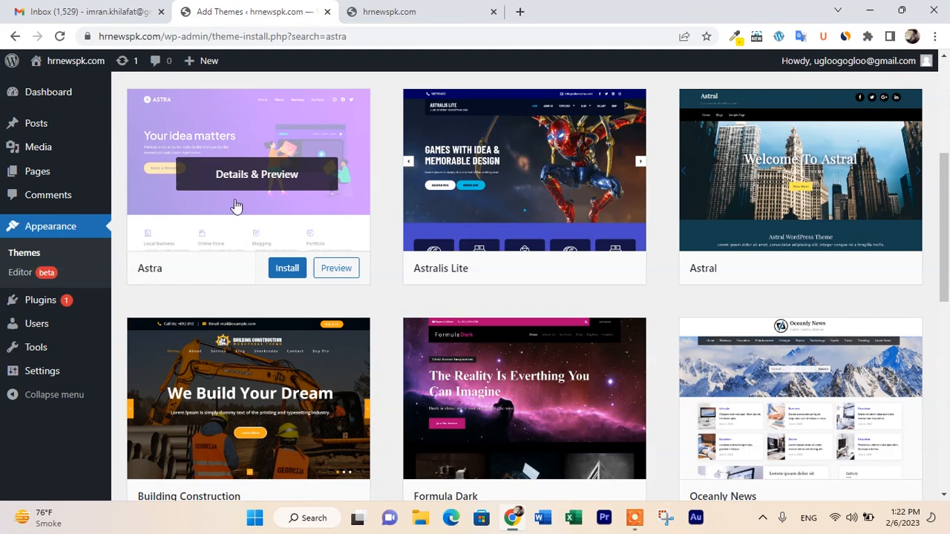
pyautogui.click(289, 273)
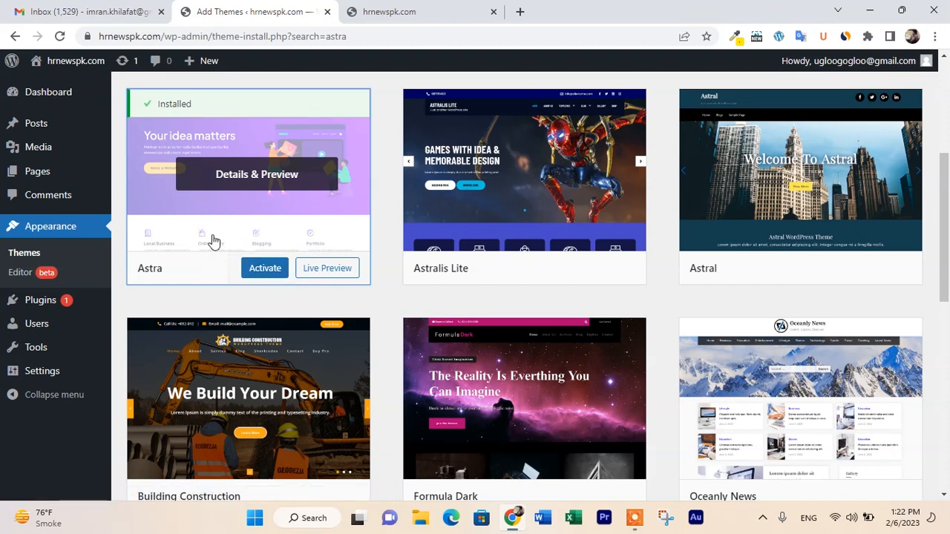
pyautogui.click(266, 268)
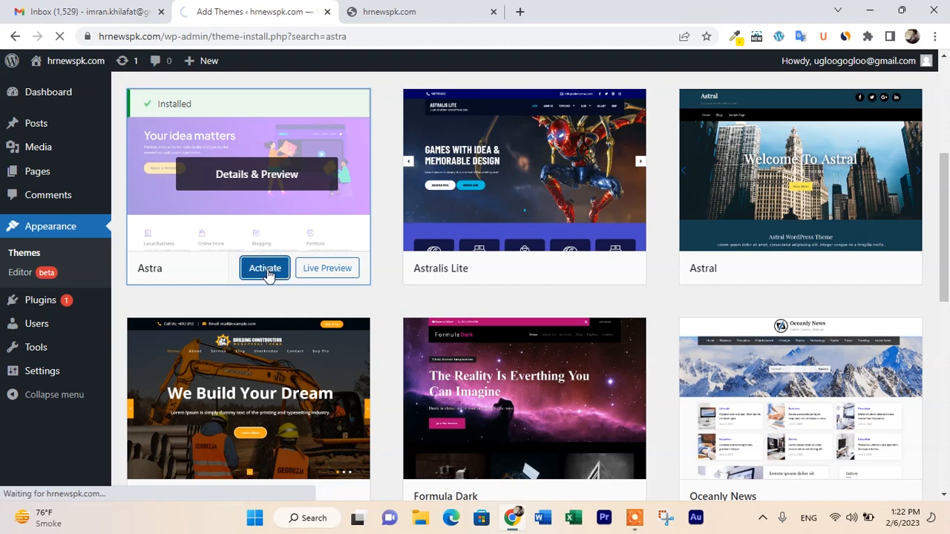
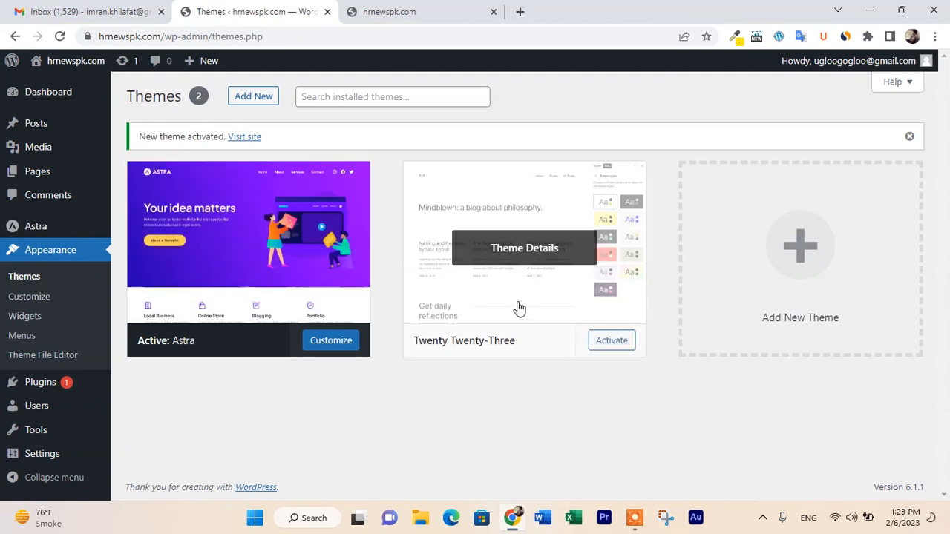
# Return to the Dashboard and look through the options offered under Astra and Appearance
pyautogui.moveTo(48, 95)
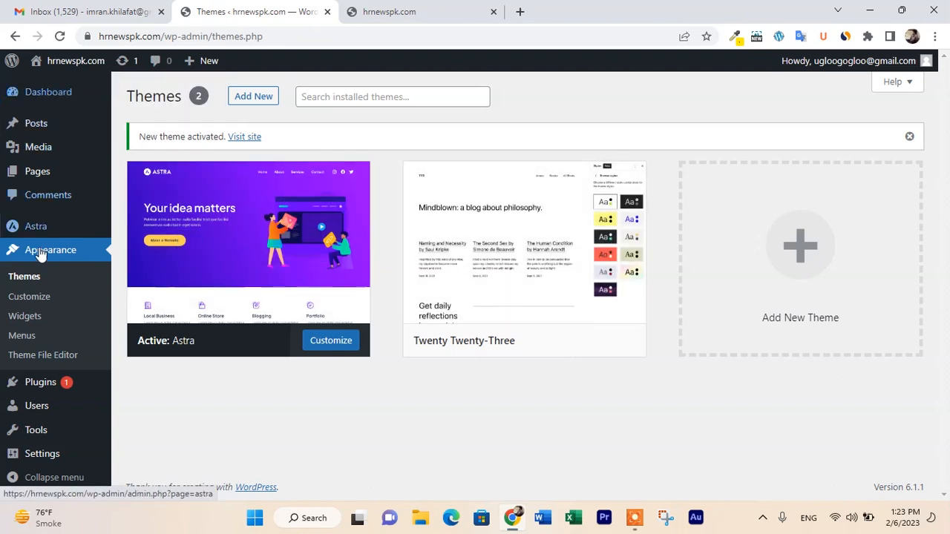
pyautogui.click(46, 97)
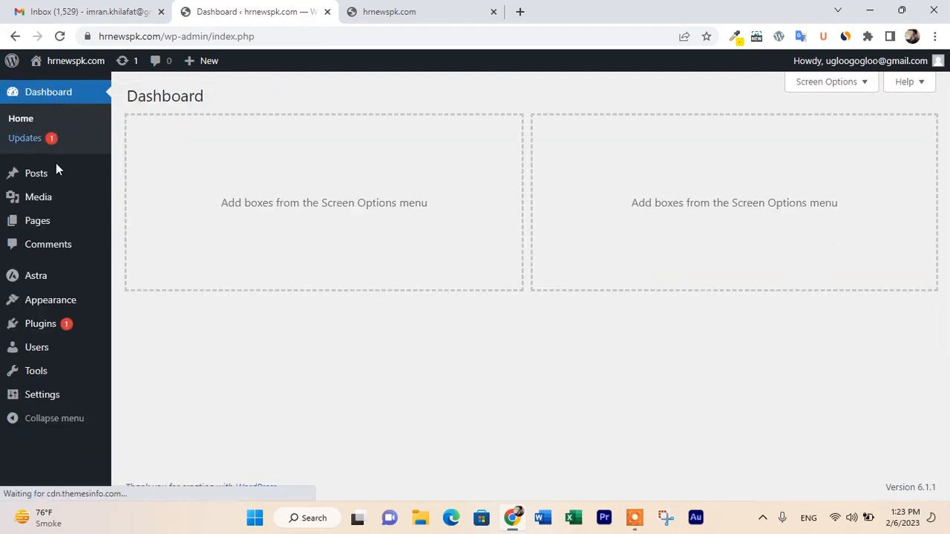
pyautogui.moveTo(42, 227)
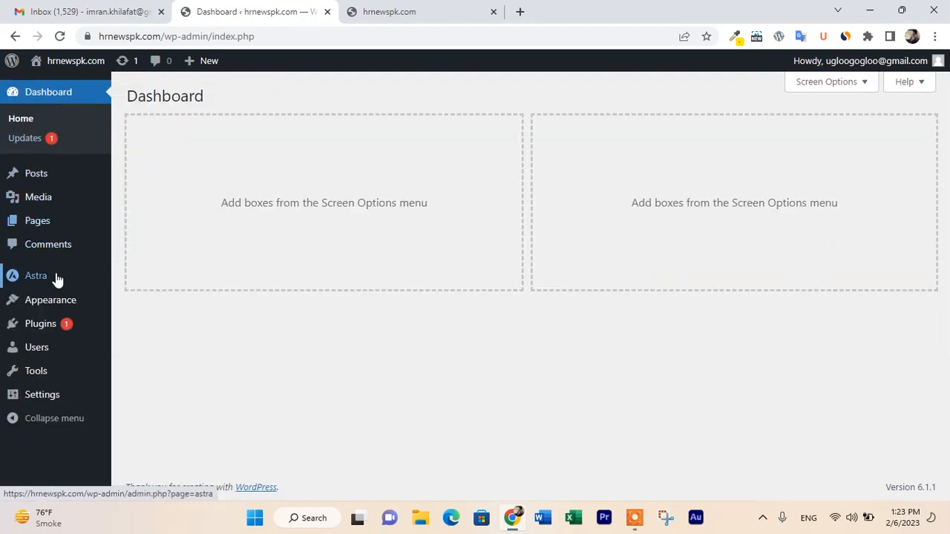
pyautogui.moveTo(38, 282)
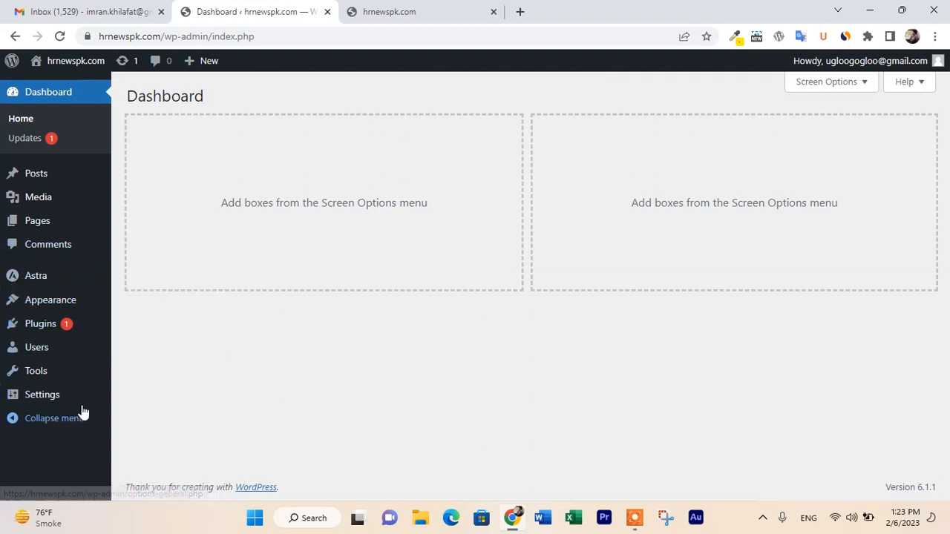
pyautogui.moveTo(89, 406)
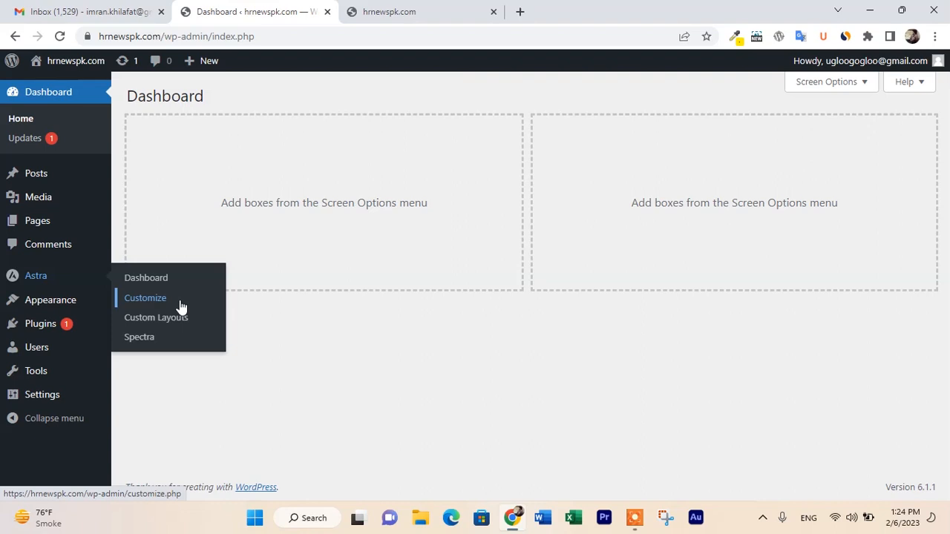
pyautogui.moveTo(63, 312)
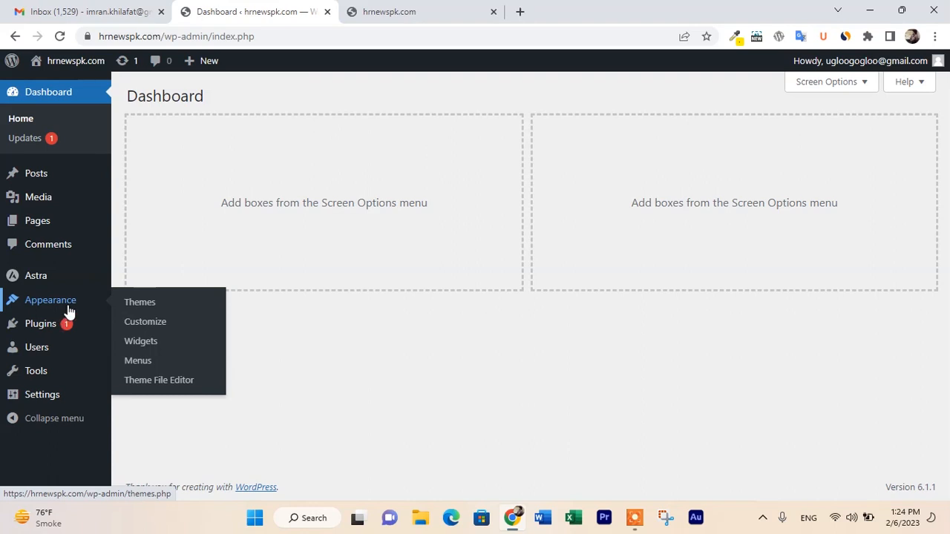
# Open the list of installed plugins and review each plugin's description, version and available actions
pyautogui.moveTo(53, 329)
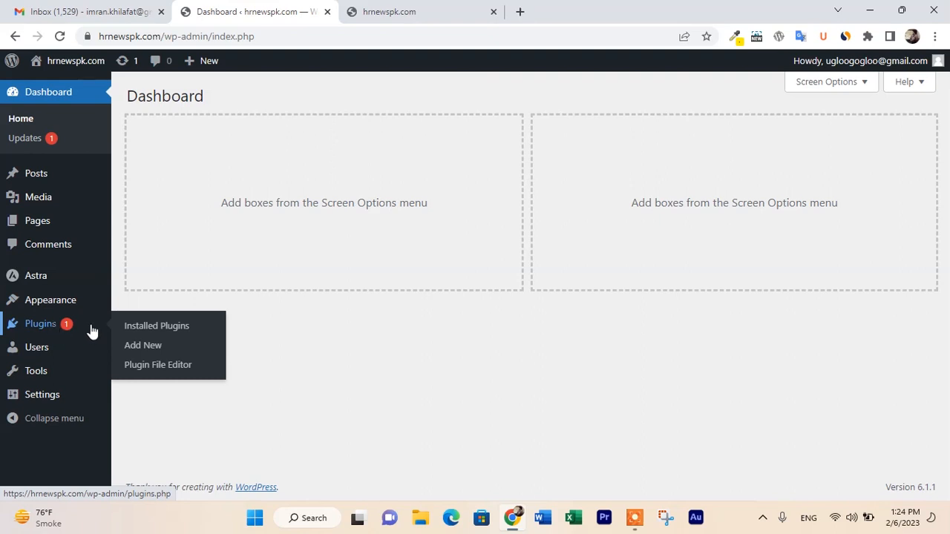
pyautogui.click(156, 328)
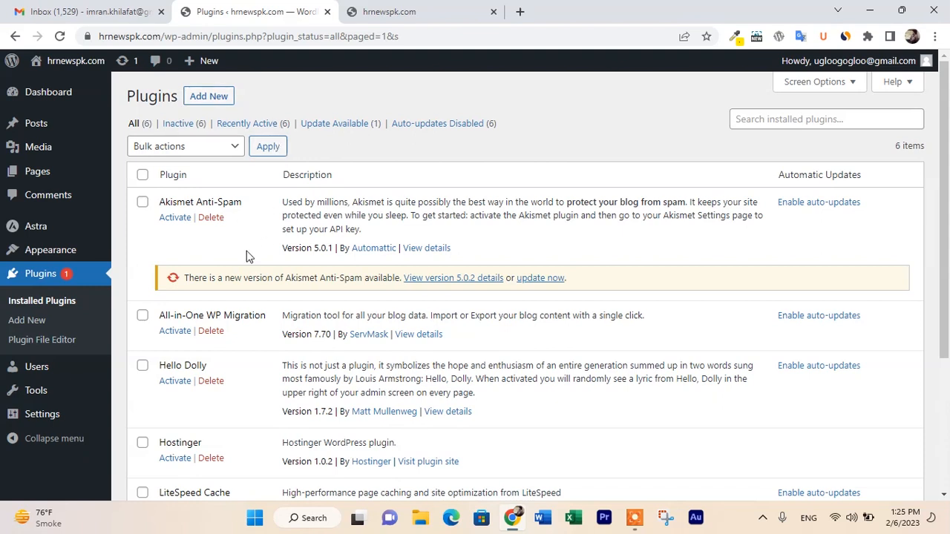
pyautogui.scroll(-3, 267, 256)
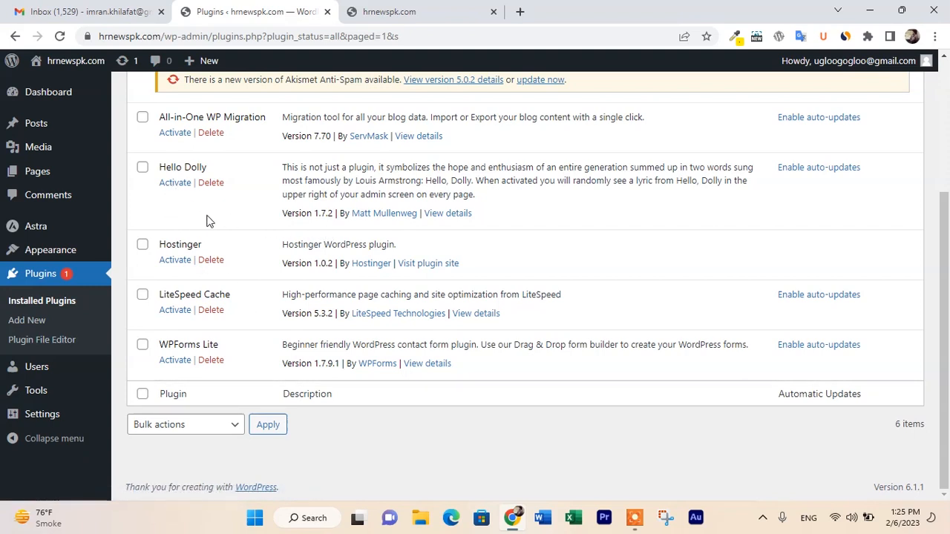
pyautogui.scroll(3, 212, 219)
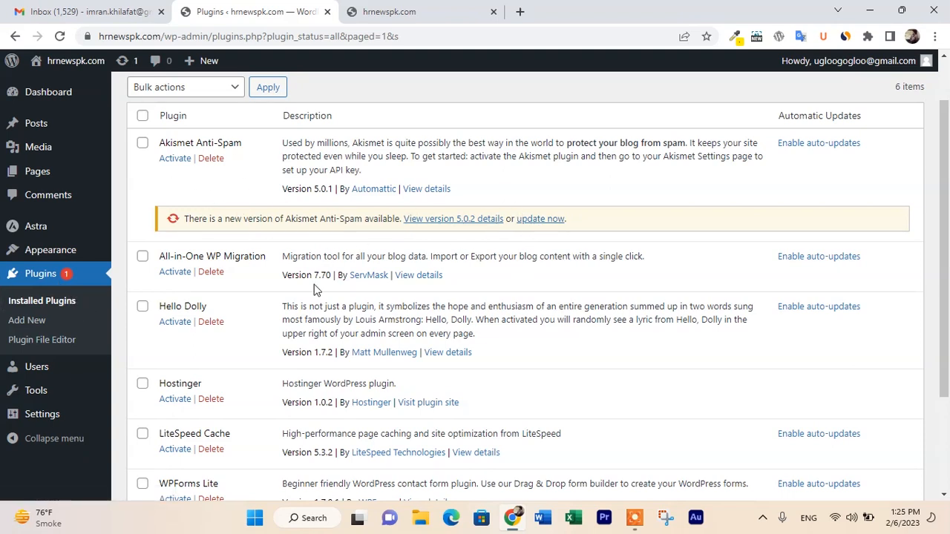
pyautogui.scroll(-3, 315, 290)
pyautogui.scroll(2, 290, 296)
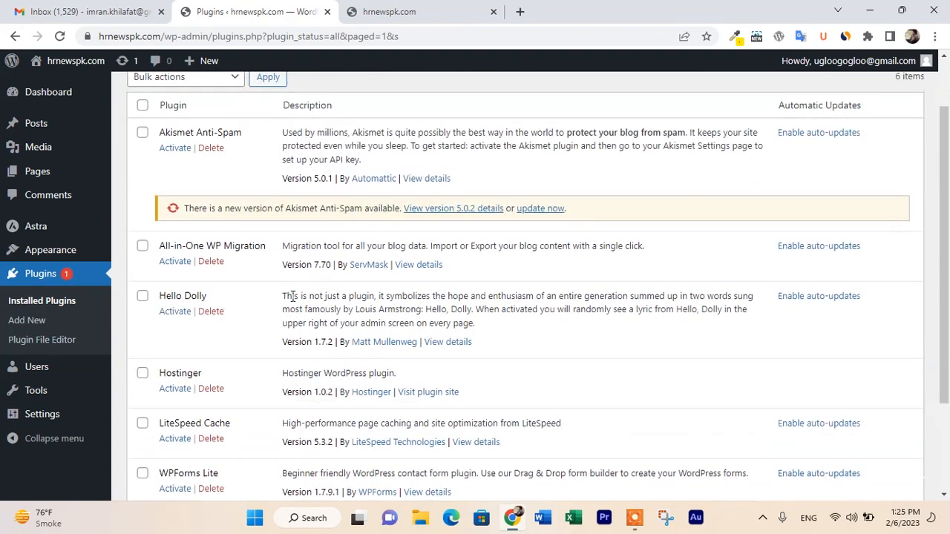
pyautogui.scroll(1, 280, 307)
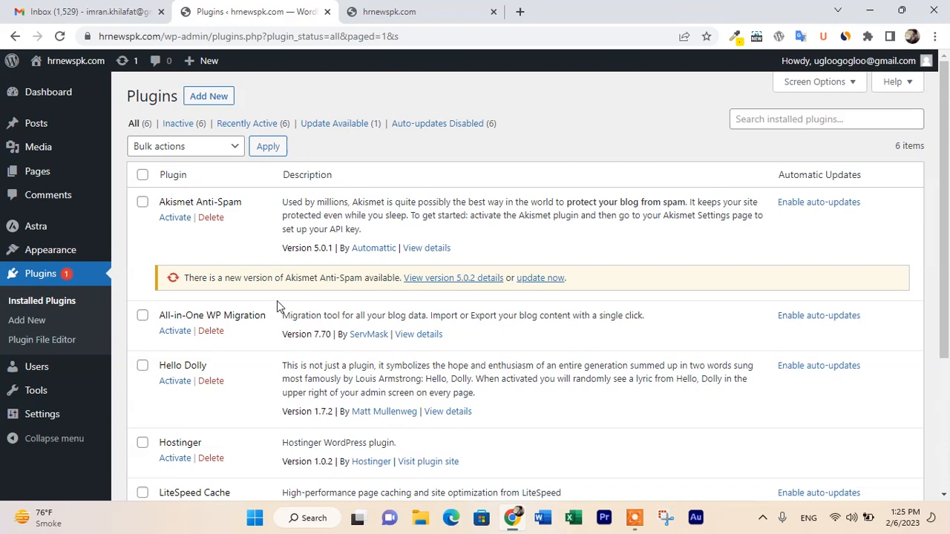
# Open the page for adding plugins, look at its .zip plugin upload form, and close the form without choosing a file
pyautogui.click(207, 97)
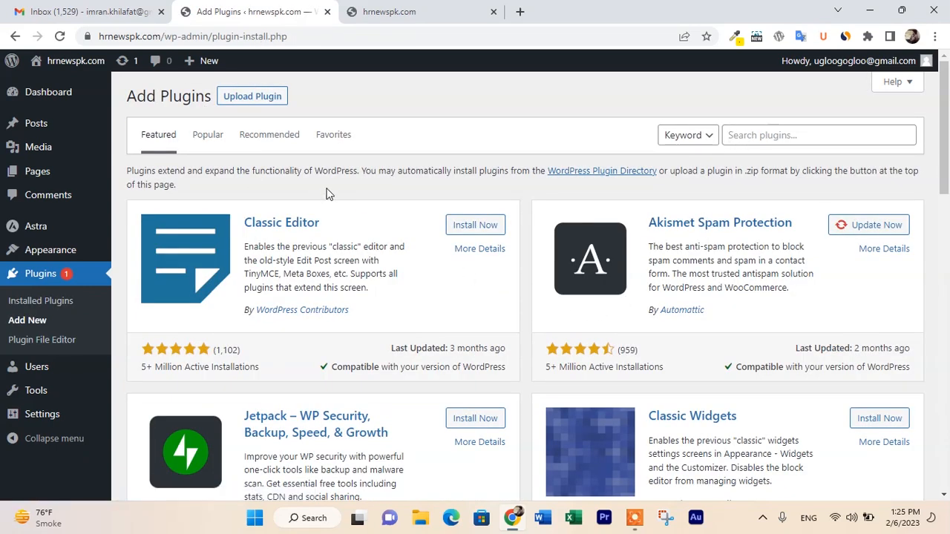
pyautogui.click(261, 102)
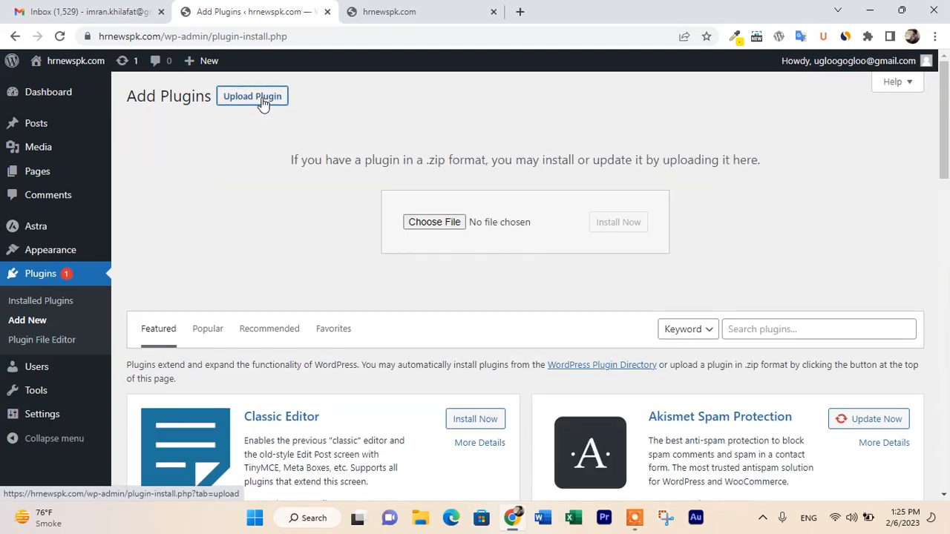
pyautogui.click(245, 102)
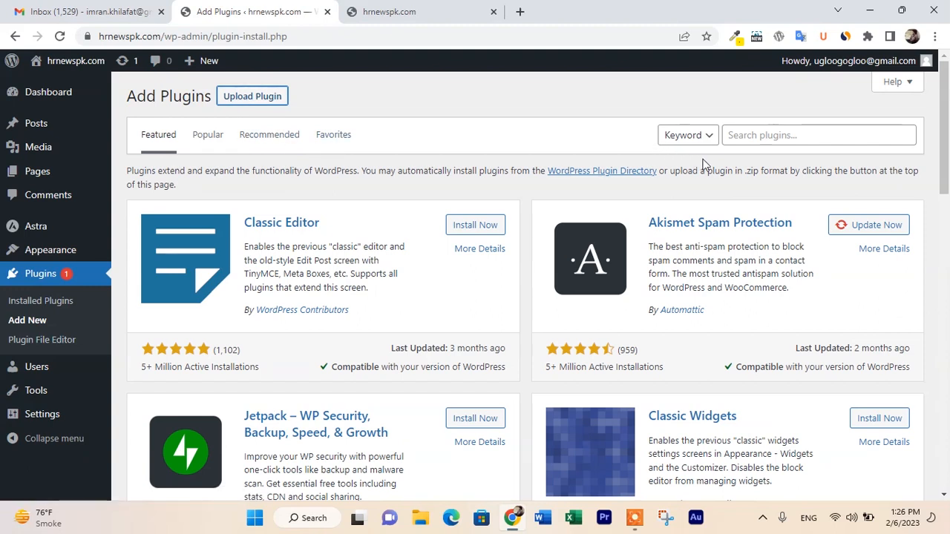
# Search the plugin directory for "elementor" and browse the matching plugins
pyautogui.click(754, 138)
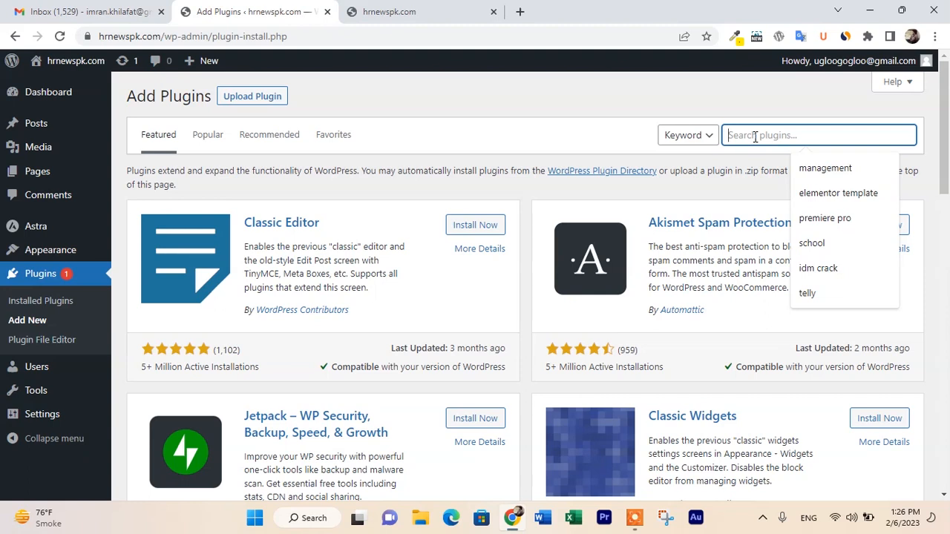
pyautogui.click(756, 134)
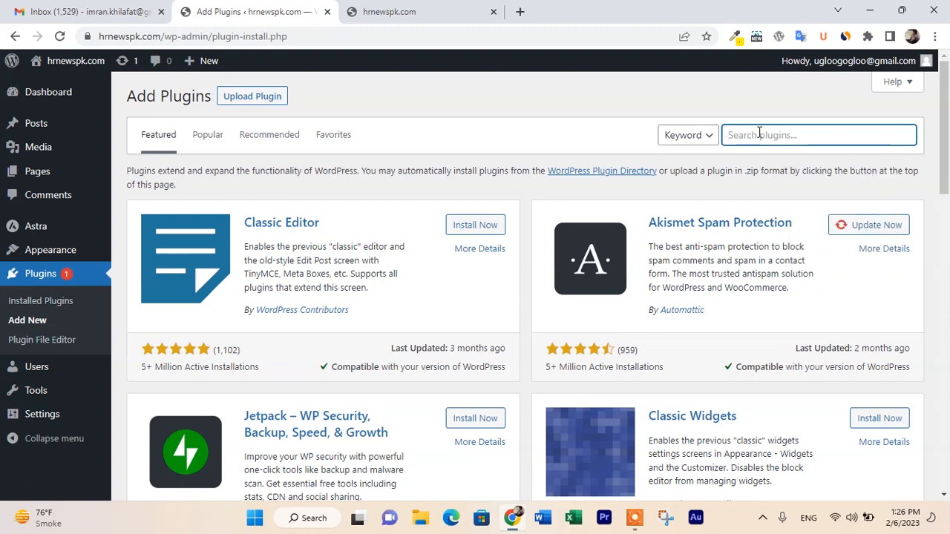
pyautogui.write('elementor')
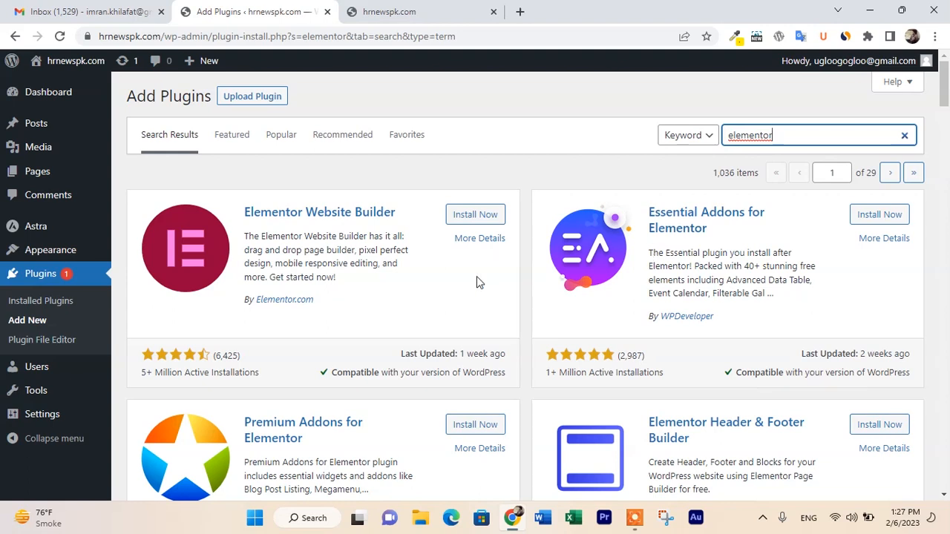
pyautogui.scroll(-2, 486, 278)
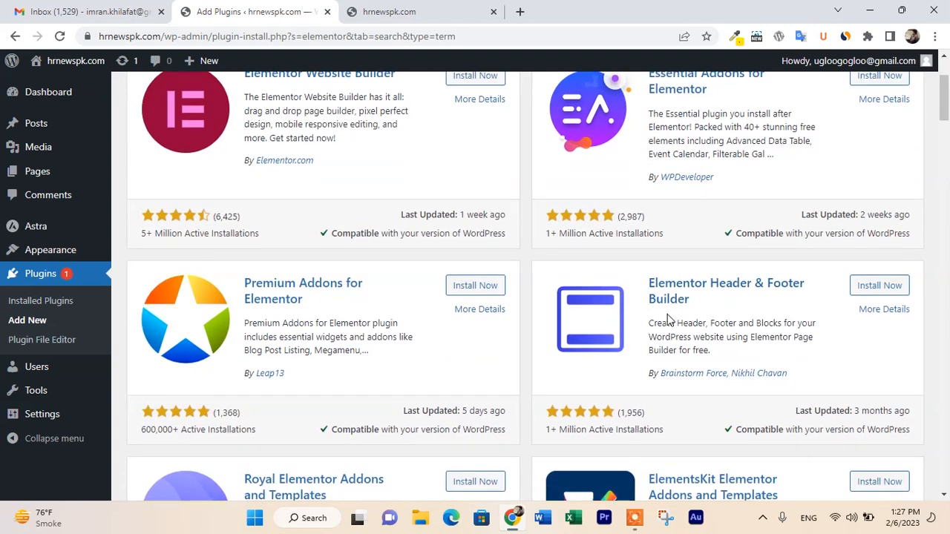
pyautogui.scroll(-9, 668, 319)
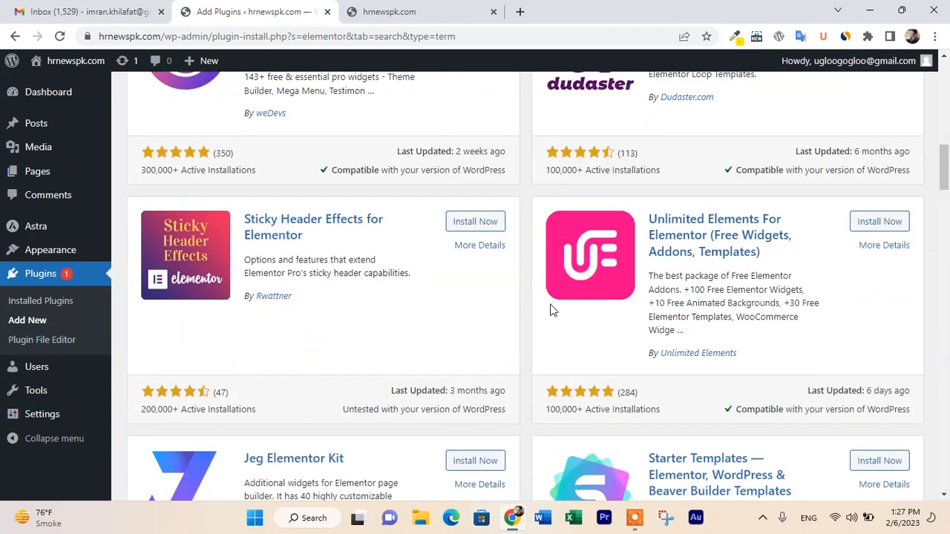
pyautogui.scroll(-3, 551, 308)
pyautogui.scroll(12, 545, 308)
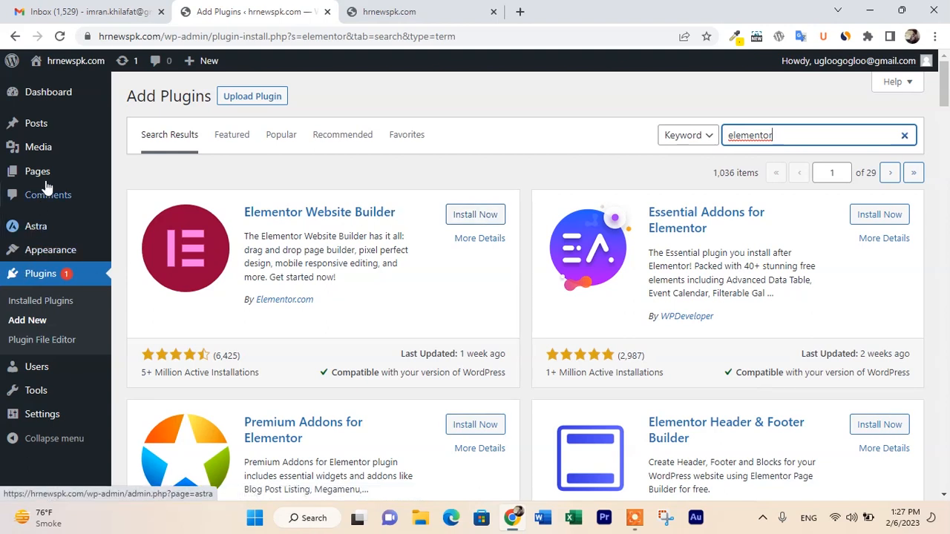
# Return to the Dashboard and open the list of all users
pyautogui.click(46, 91)
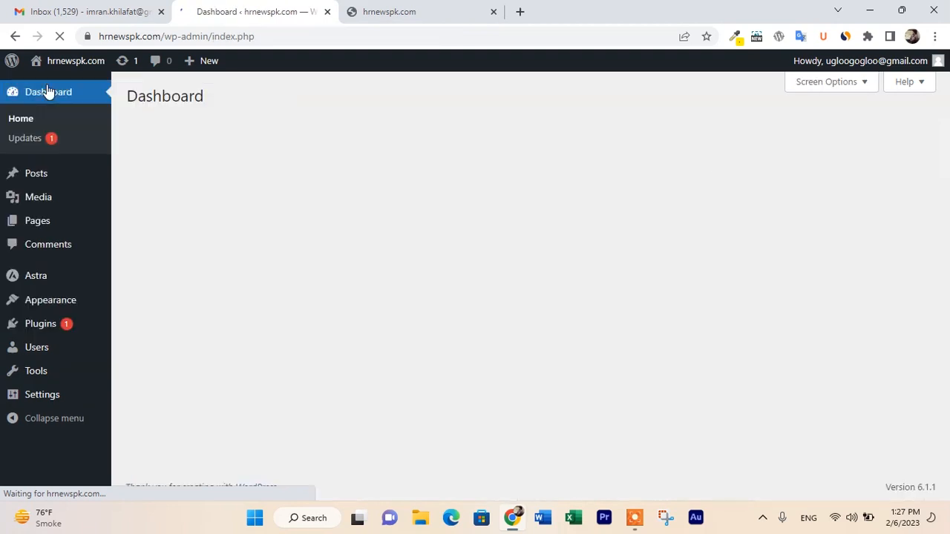
pyautogui.moveTo(43, 329)
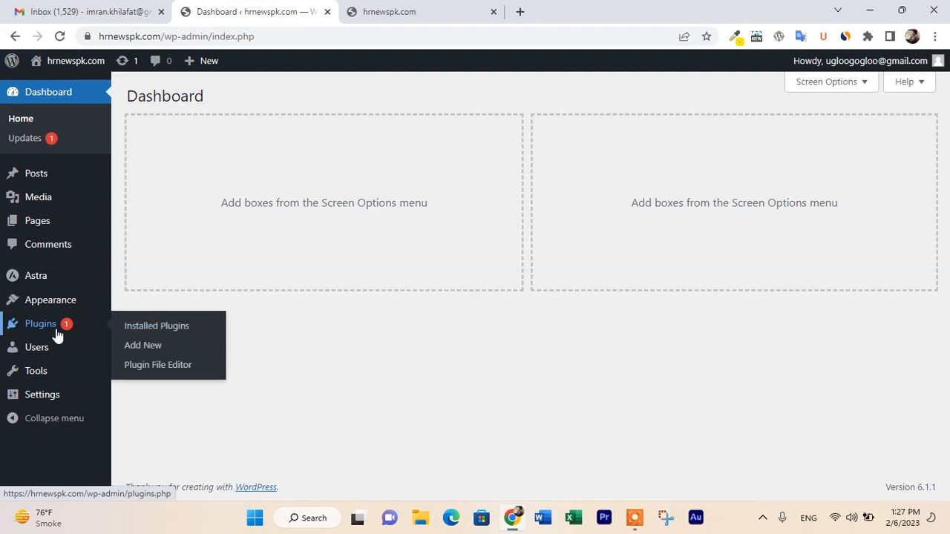
pyautogui.moveTo(43, 351)
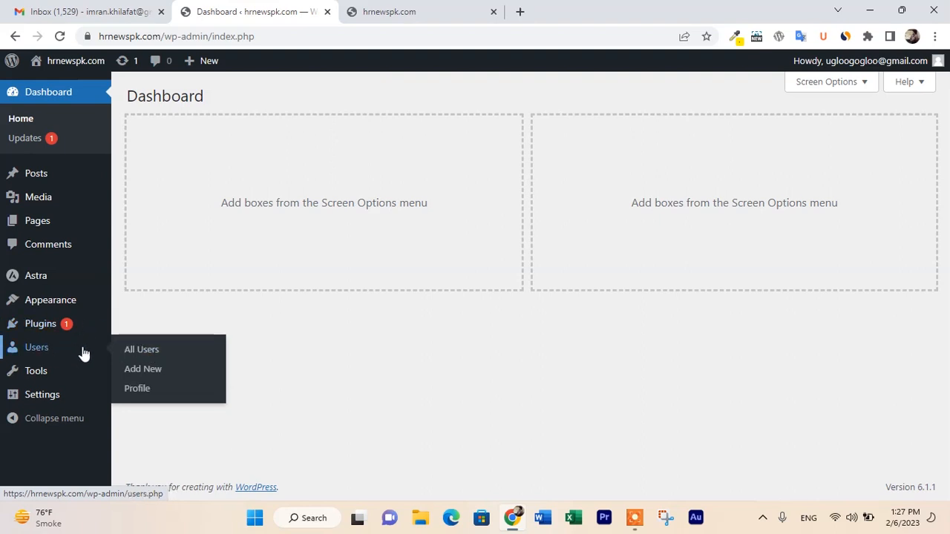
pyautogui.click(141, 349)
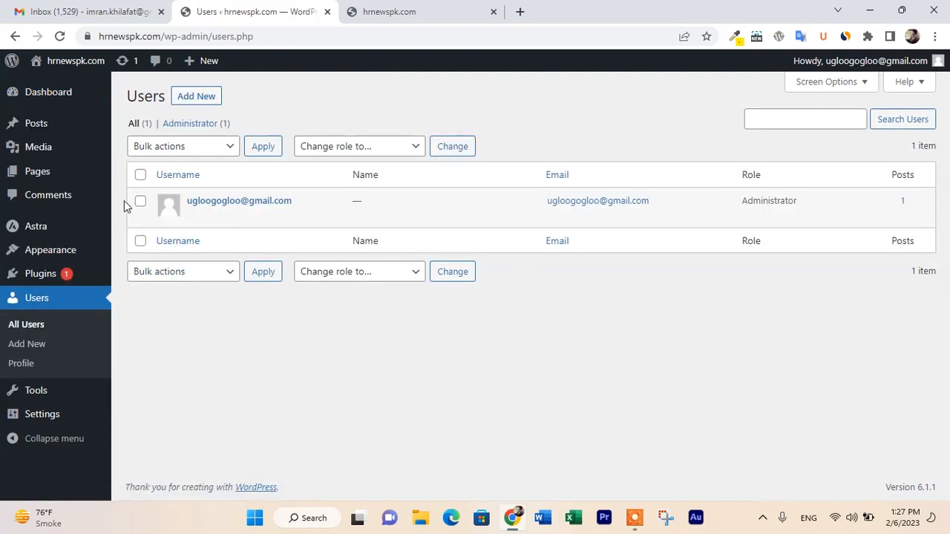
# Check the existing account's role and view the bulk actions offered for it without applying any
pyautogui.moveTo(141, 207)
pyautogui.moveTo(742, 202); pyautogui.dragTo(799, 202)
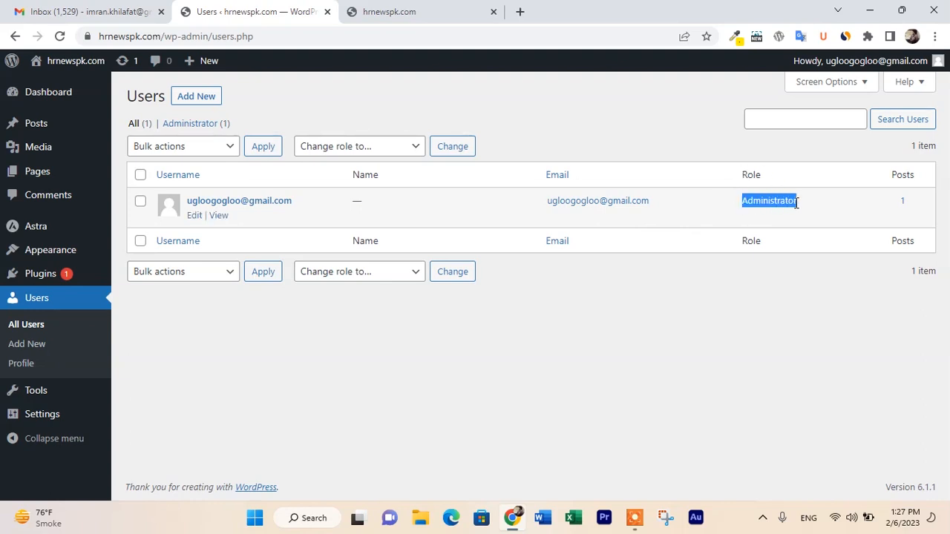
pyautogui.click(753, 204)
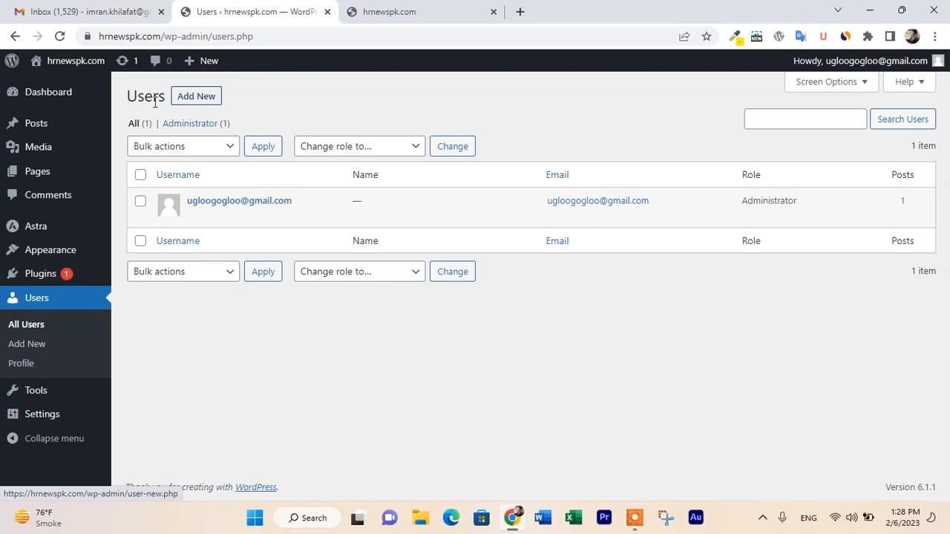
pyautogui.click(140, 202)
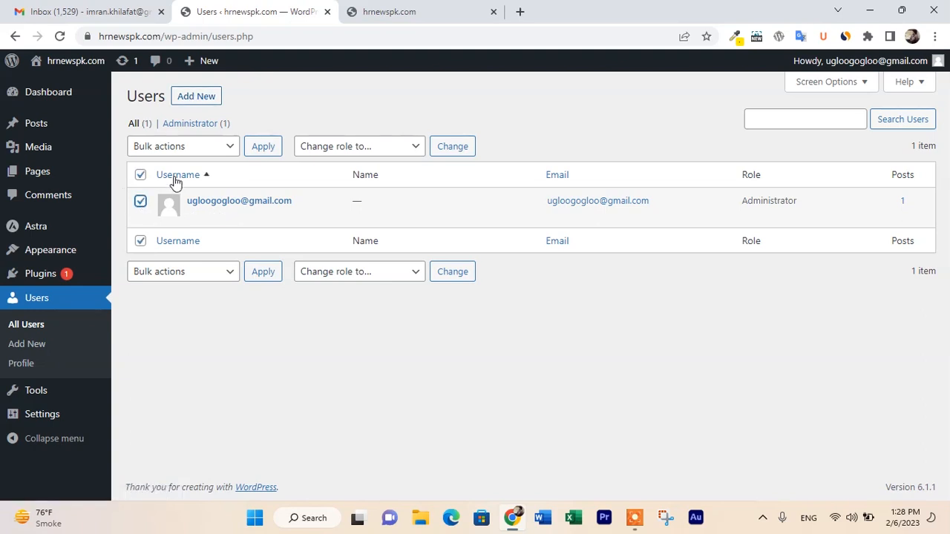
pyautogui.click(207, 149)
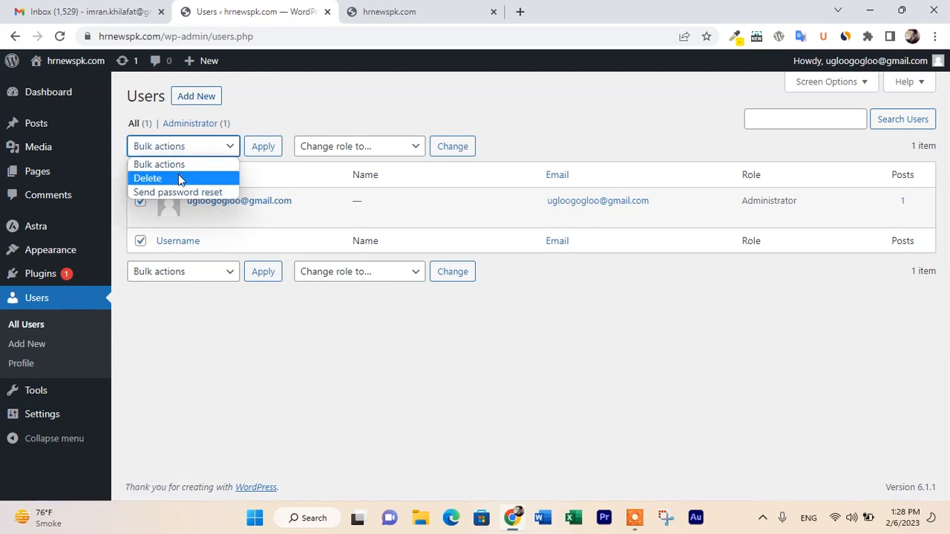
pyautogui.click(186, 100)
# Open the form for adding a new user and look over its username, email and website fields
pyautogui.click(185, 100)
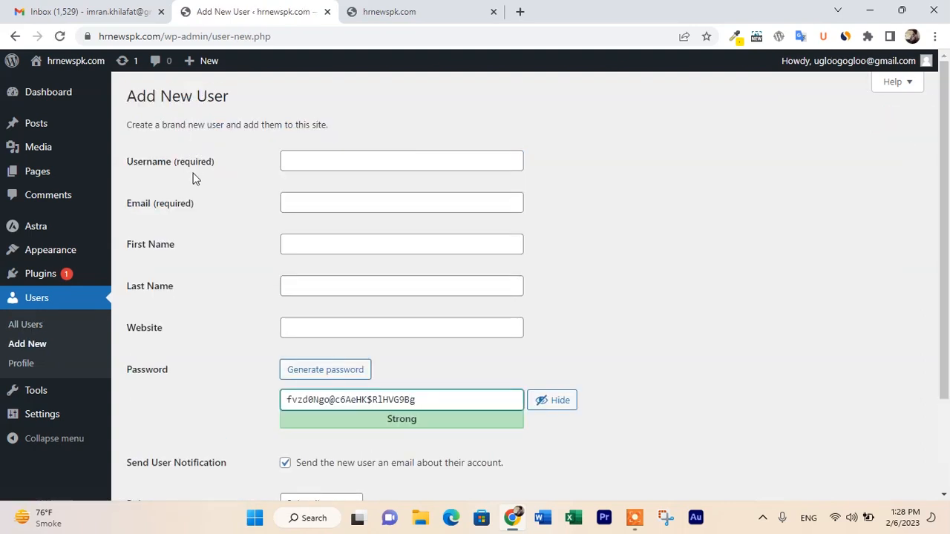
pyautogui.click(313, 161)
pyautogui.click(307, 202)
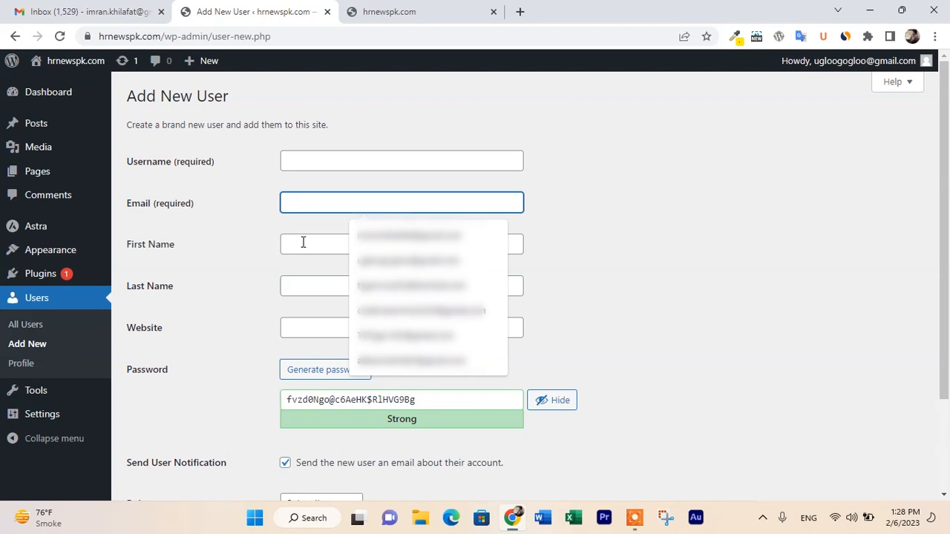
pyautogui.click(300, 329)
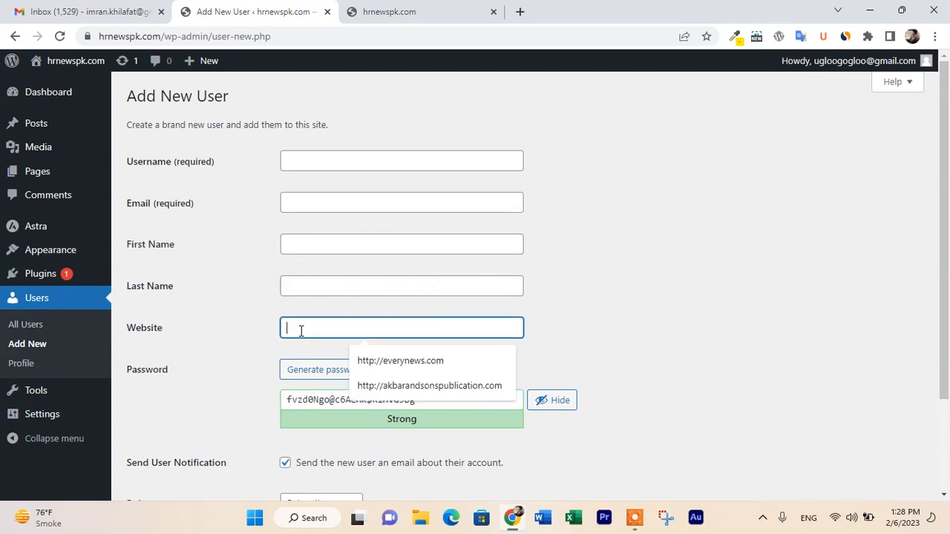
# Examine the roles that can be assigned to a new user, keeping the Subscriber selection
pyautogui.scroll(-2, 644, 305)
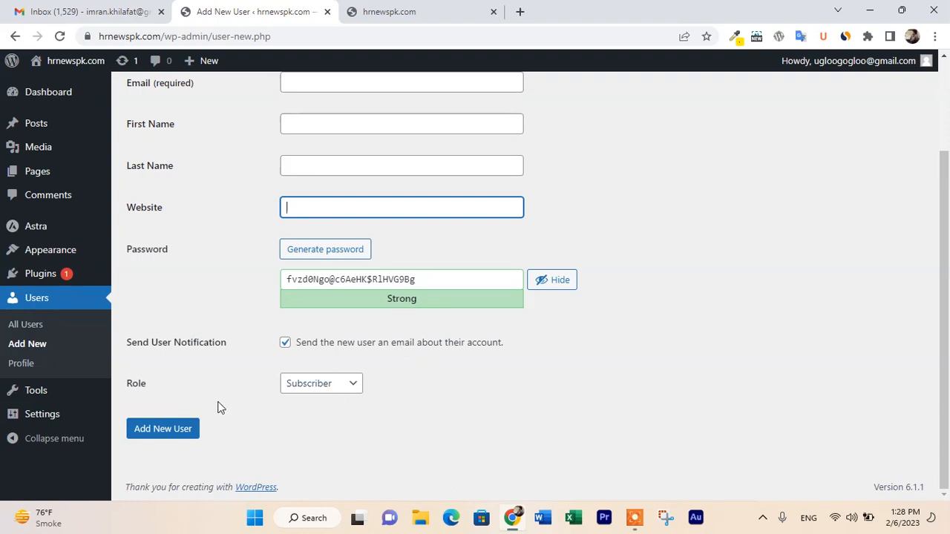
pyautogui.moveTo(152, 385); pyautogui.dragTo(133, 385)
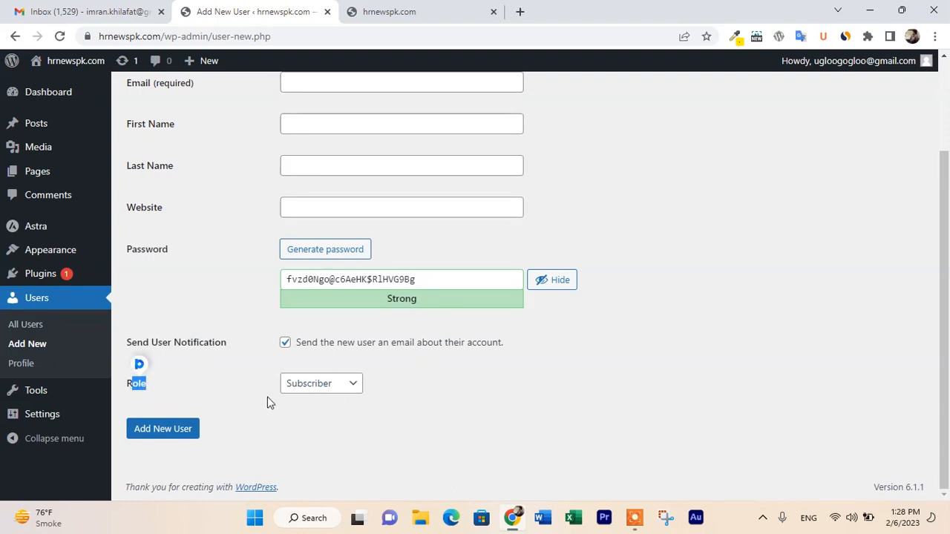
pyautogui.click(356, 390)
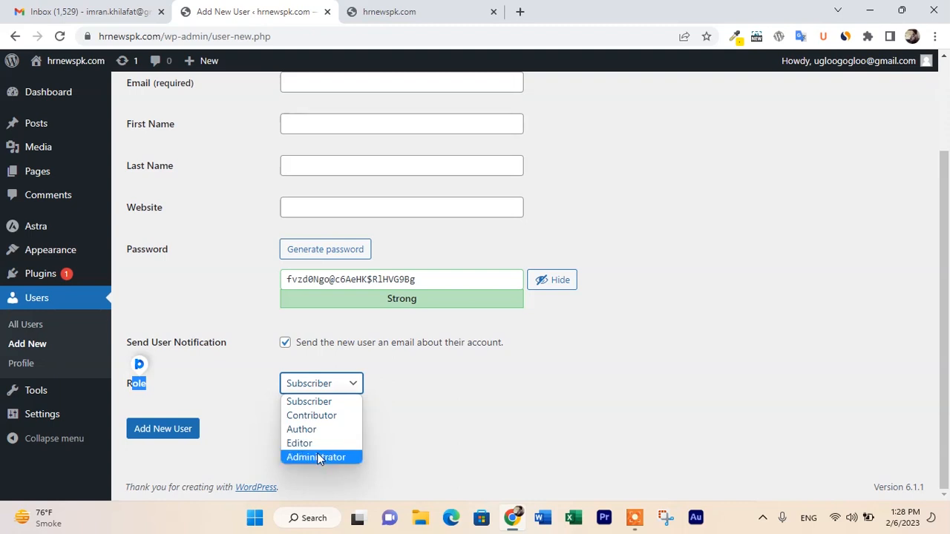
pyautogui.click(505, 405)
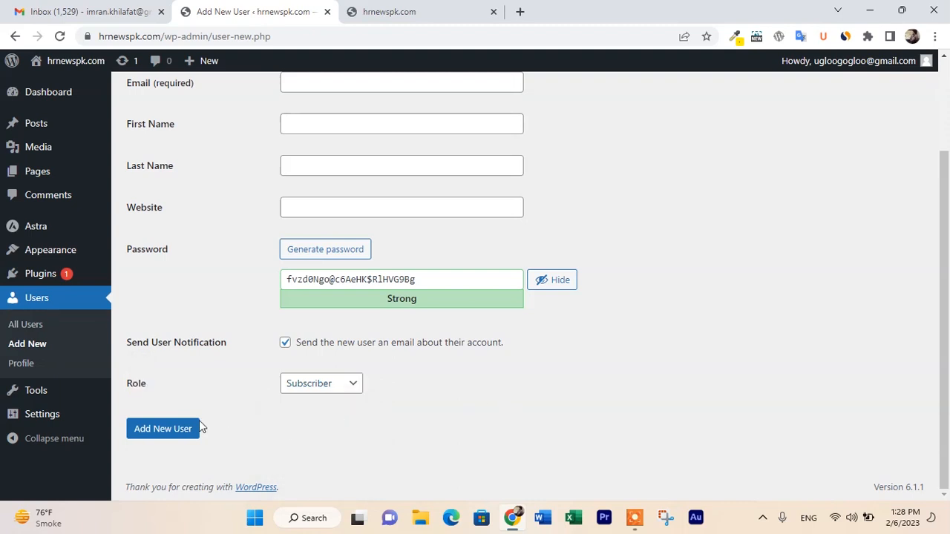
pyautogui.scroll(3, 227, 258)
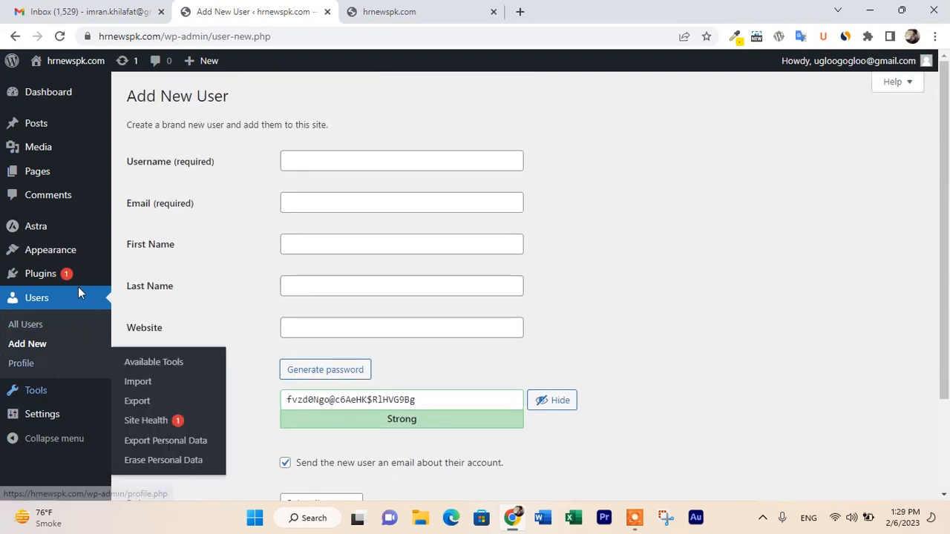
# Open Available Tools from the Dashboard and follow the Categories and Tags Converter link to the Import screen
pyautogui.click(64, 102)
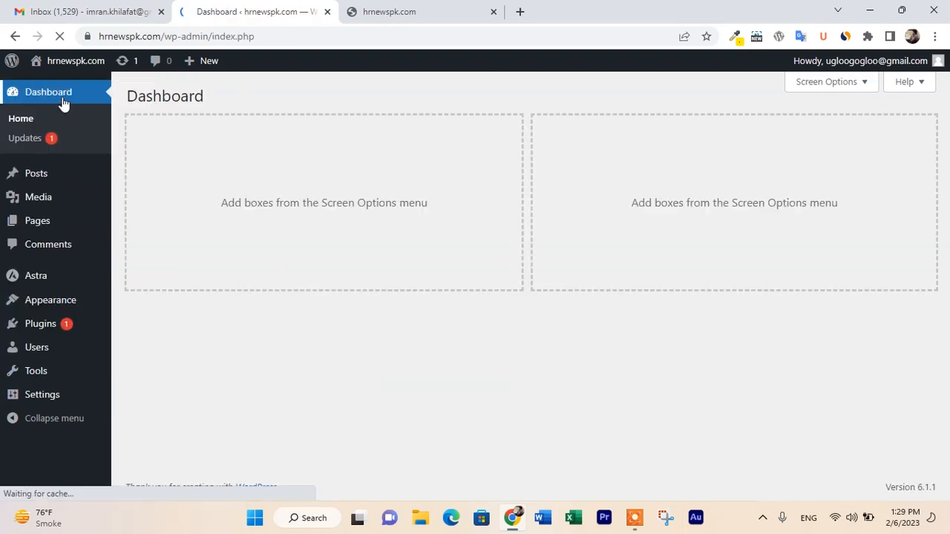
pyautogui.moveTo(37, 380)
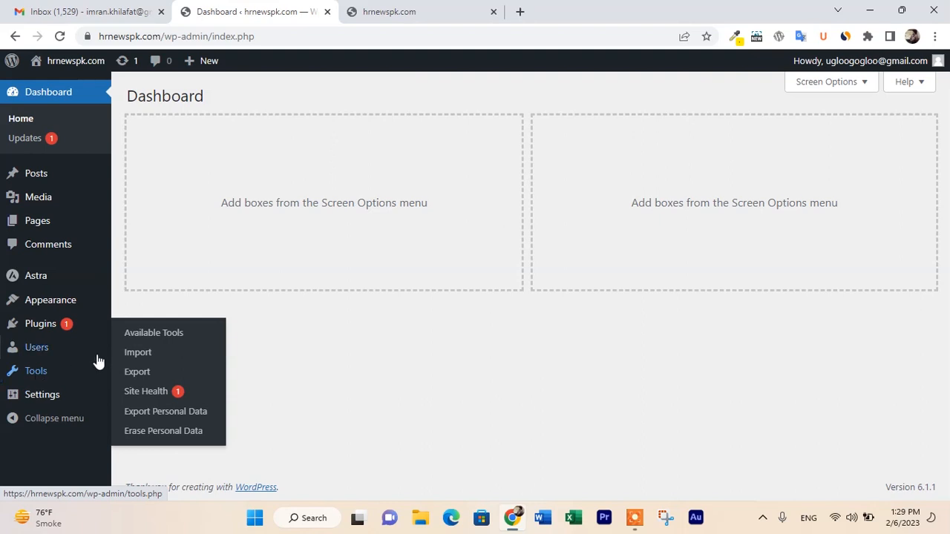
pyautogui.click(166, 337)
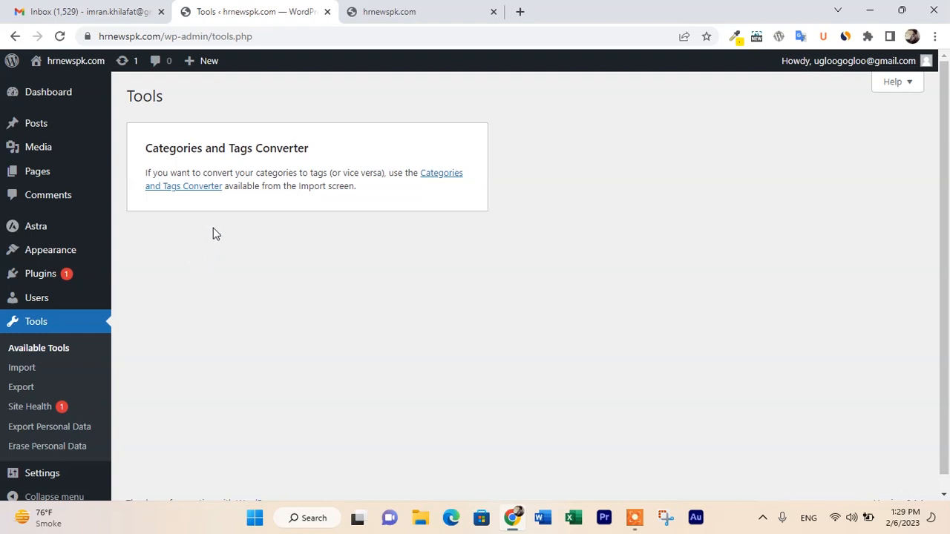
pyautogui.click(434, 175)
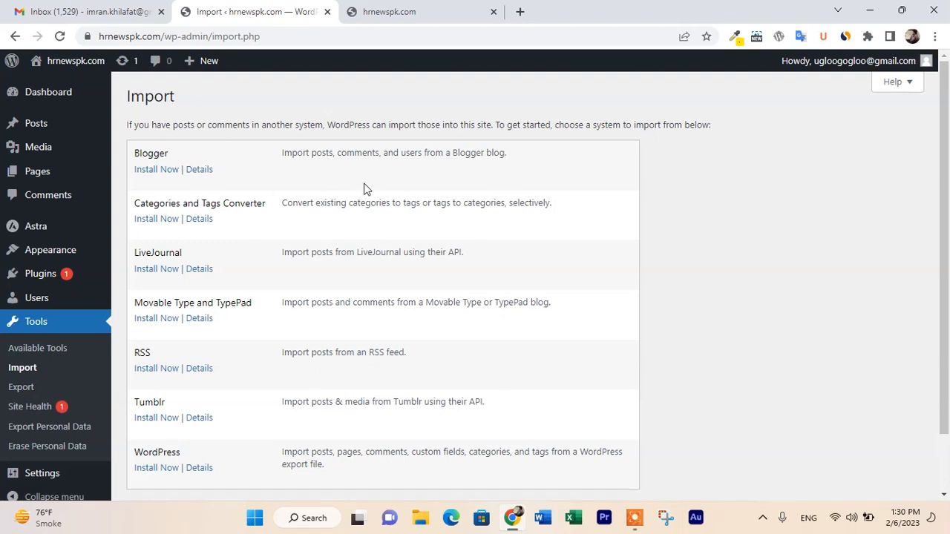
# Review the recommended improvements on the Site Health status page and return to the Dashboard
pyautogui.click(46, 407)
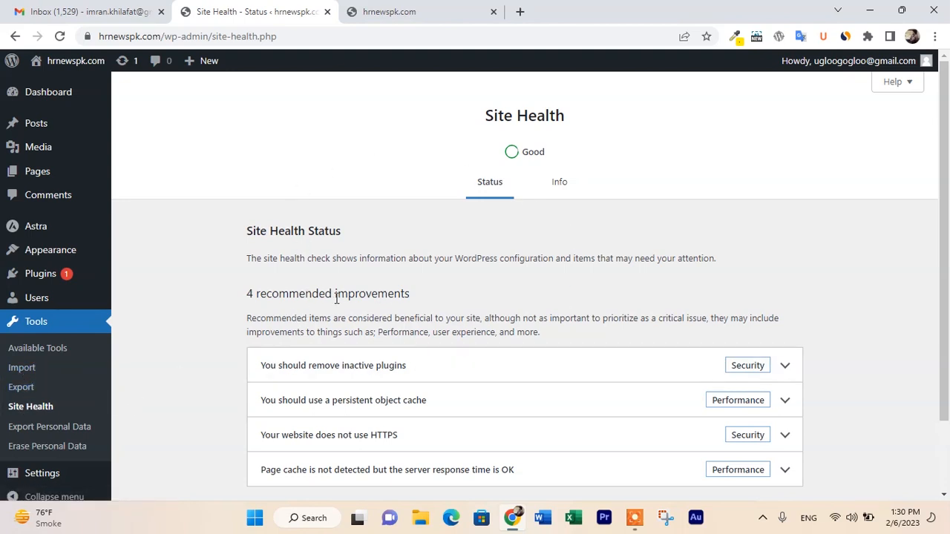
pyautogui.scroll(-1, 443, 294)
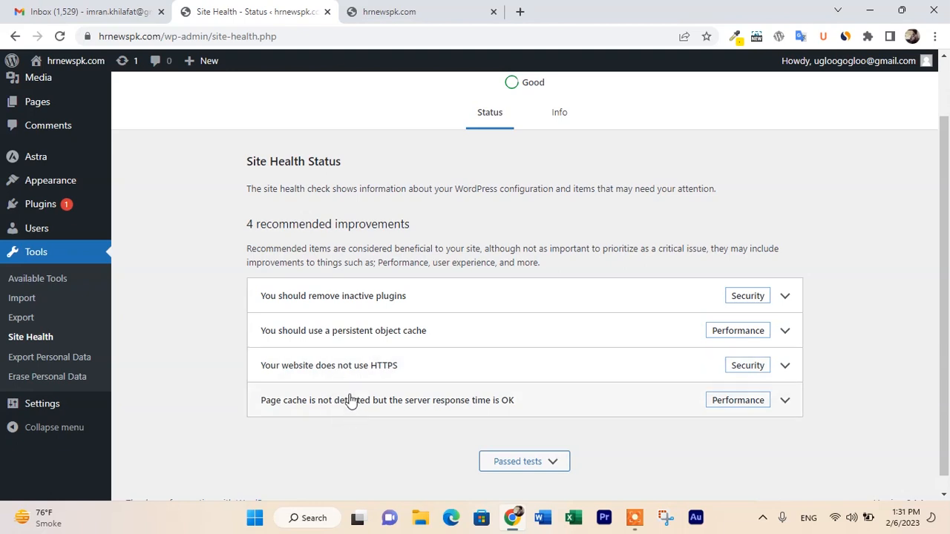
pyautogui.scroll(1, 330, 384)
pyautogui.scroll(-2, 318, 366)
pyautogui.scroll(2, 314, 364)
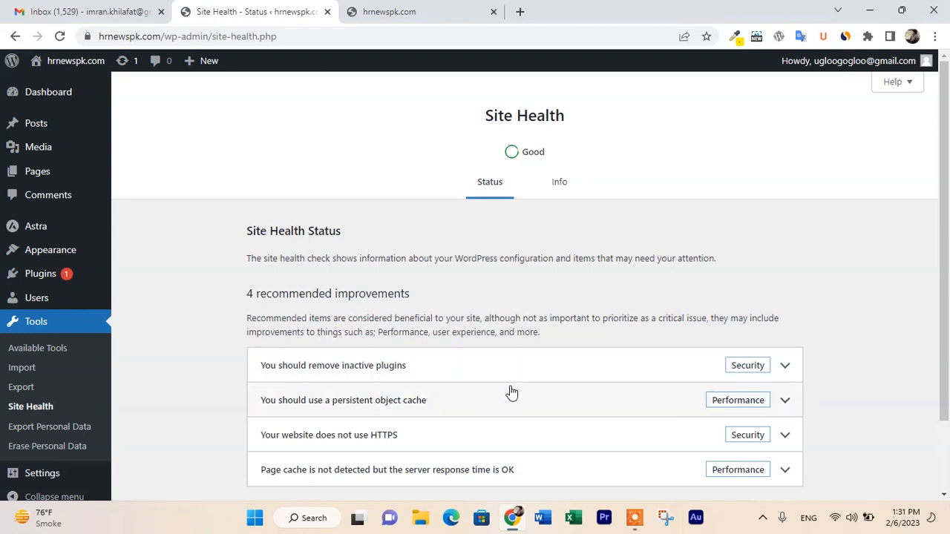
pyautogui.scroll(-2, 483, 379)
pyautogui.scroll(2, 100, 305)
pyautogui.moveTo(61, 276)
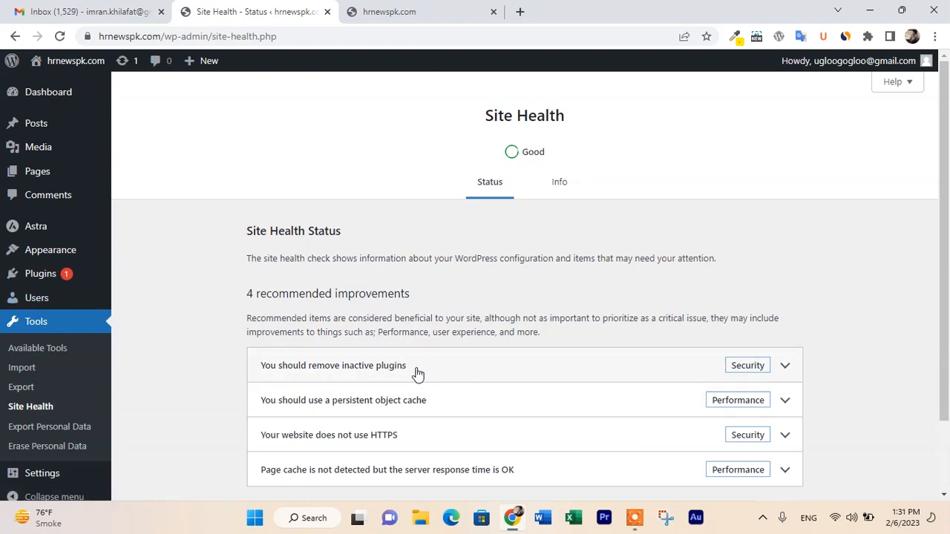
pyautogui.scroll(-2, 437, 373)
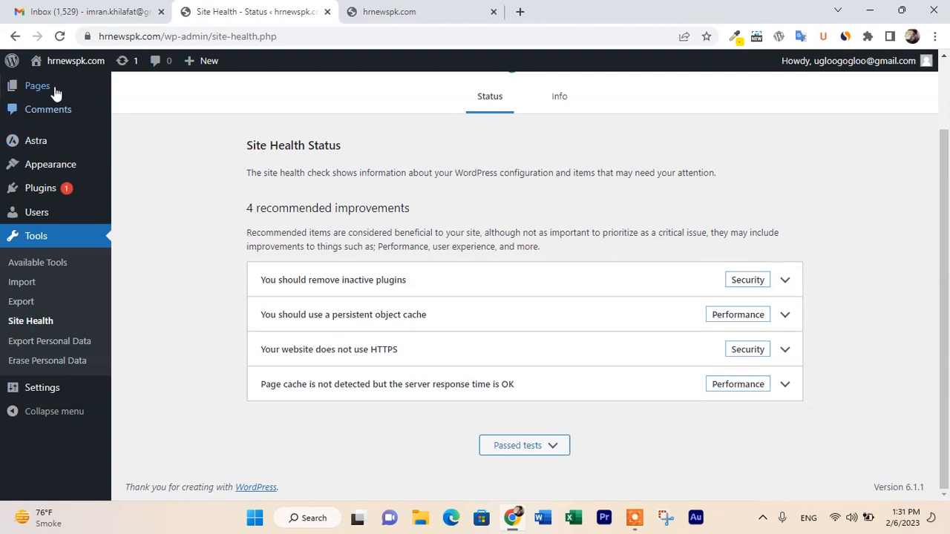
pyautogui.scroll(2, 59, 144)
pyautogui.click(23, 96)
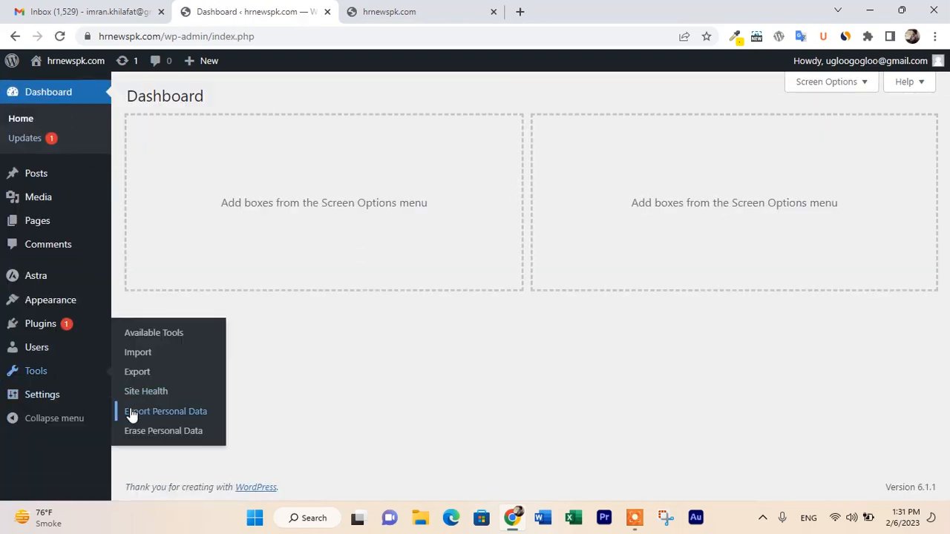
# Collapse the admin navigation menu and expand it again
pyautogui.moveTo(63, 403)
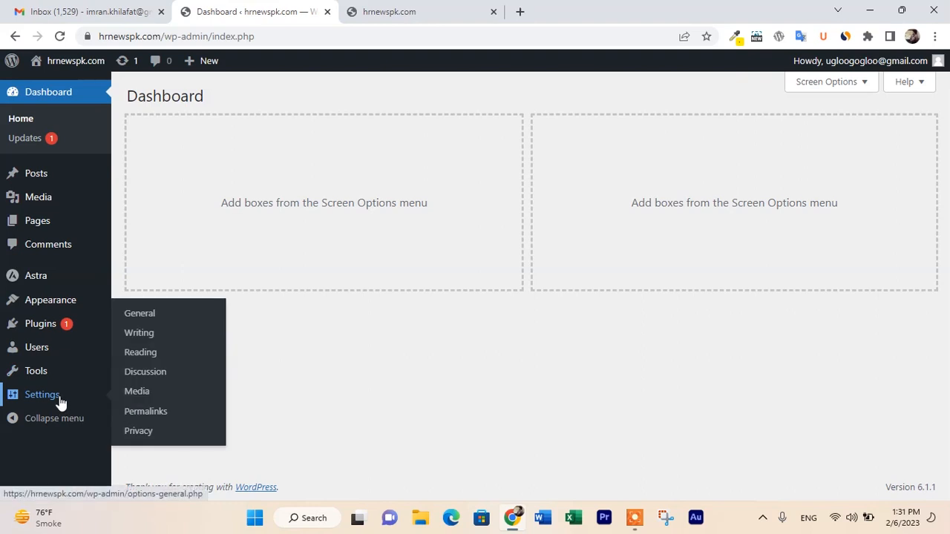
pyautogui.click(30, 419)
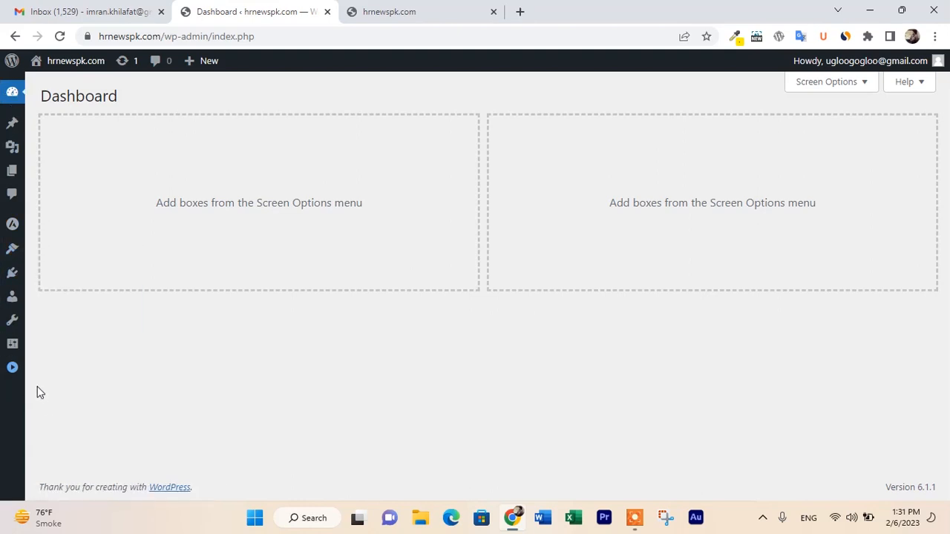
pyautogui.click(13, 369)
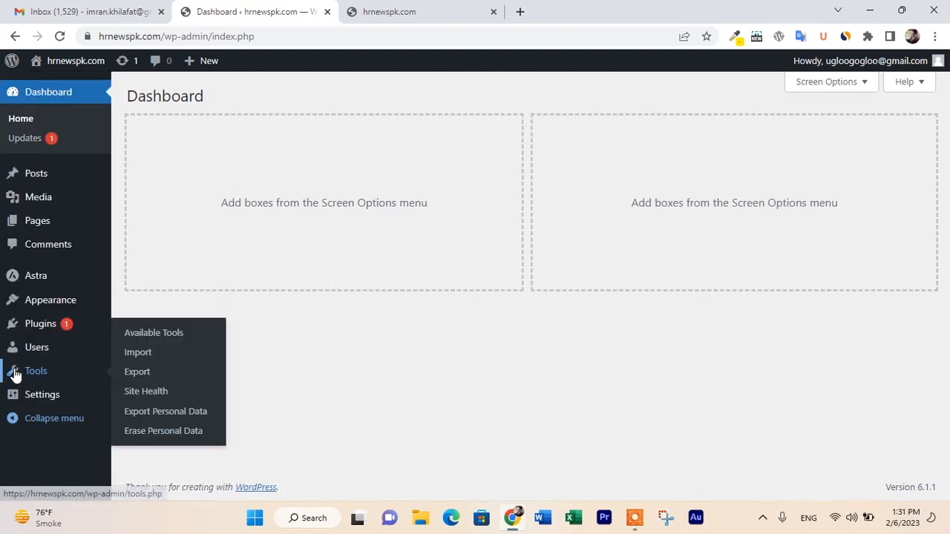
# Open the General settings and look over the Site Title, Tagline and WordPress Address fields
pyautogui.moveTo(23, 410)
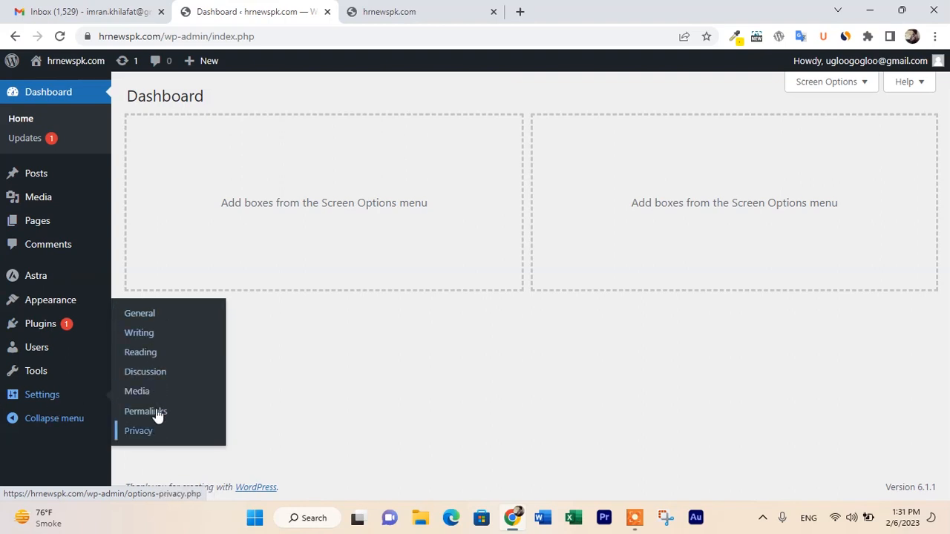
pyautogui.click(140, 318)
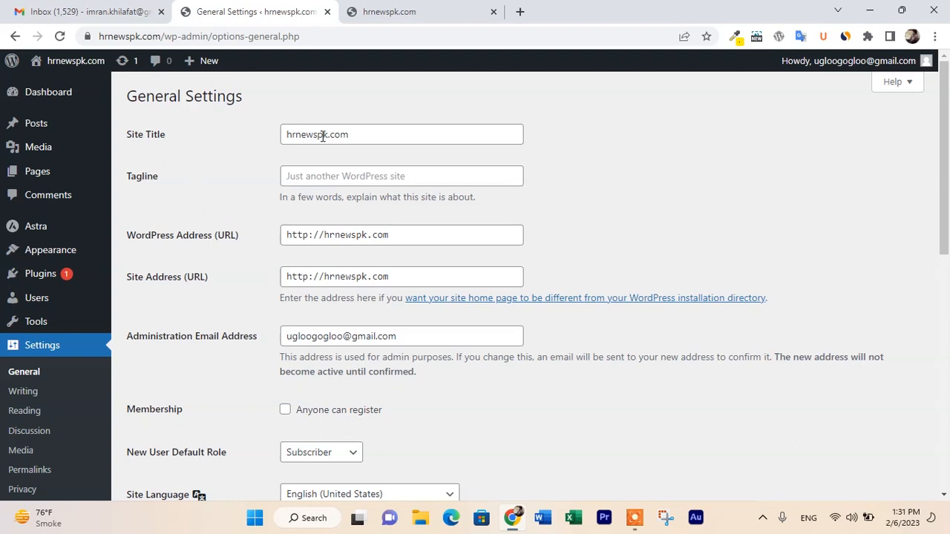
pyautogui.click(367, 135)
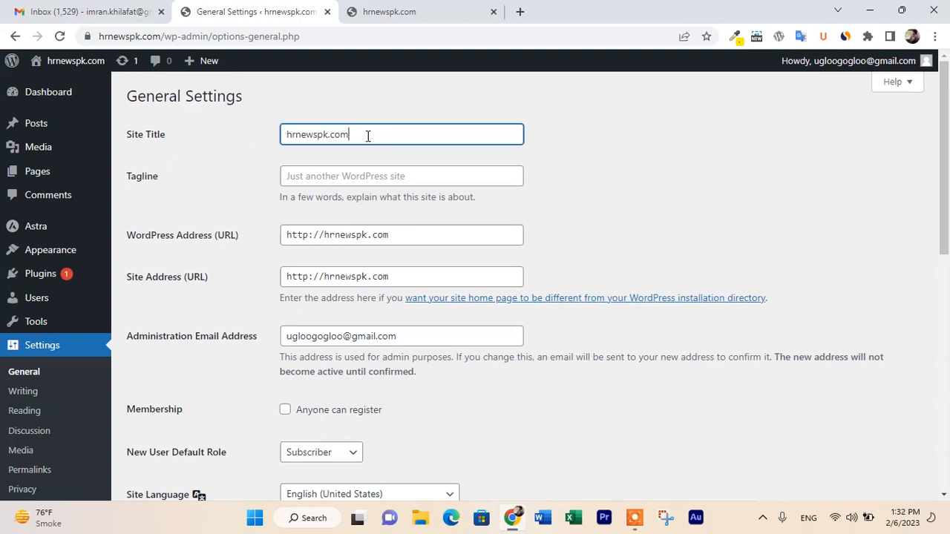
pyautogui.click(365, 177)
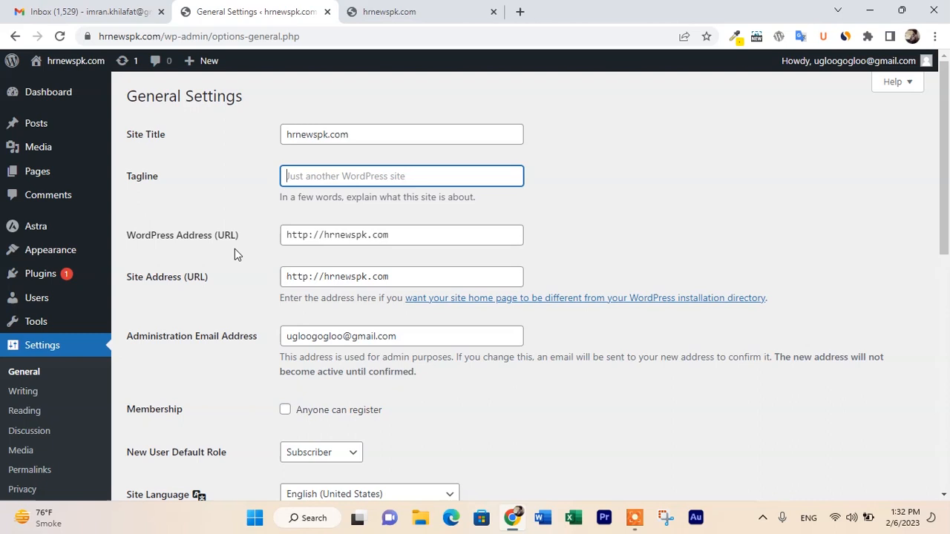
pyautogui.click(467, 242)
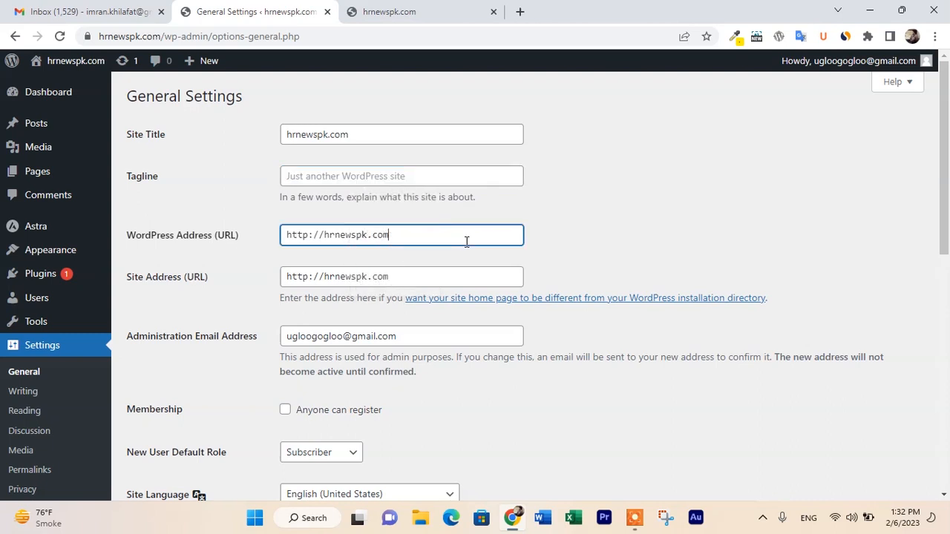
# Examine the choices for New User Default Role and try the "Anyone can register" membership option
pyautogui.scroll(-2, 407, 268)
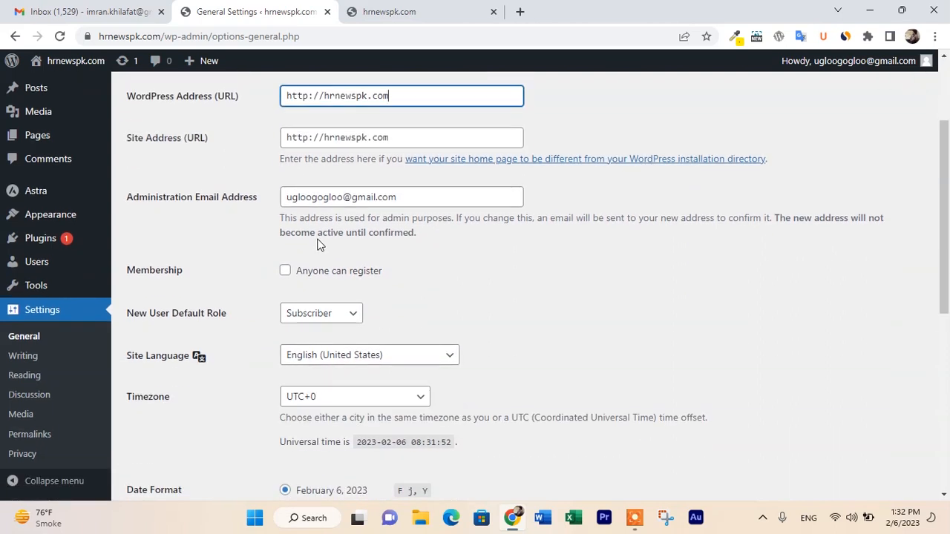
pyautogui.scroll(-1, 345, 196)
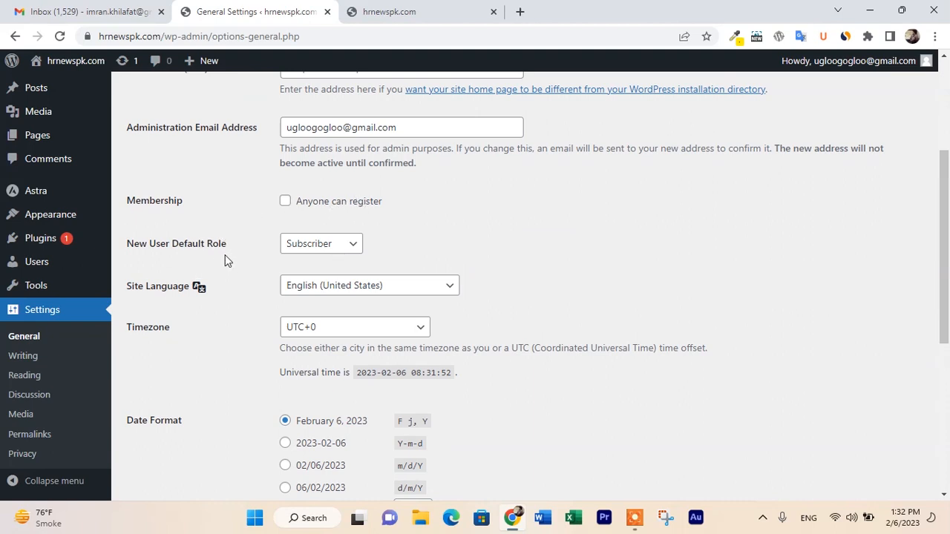
pyautogui.click(349, 244)
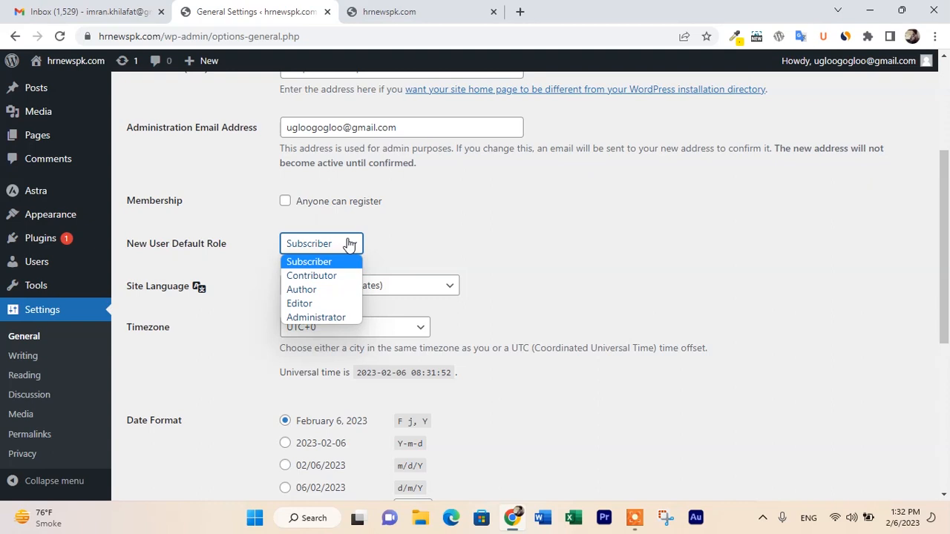
pyautogui.click(348, 244)
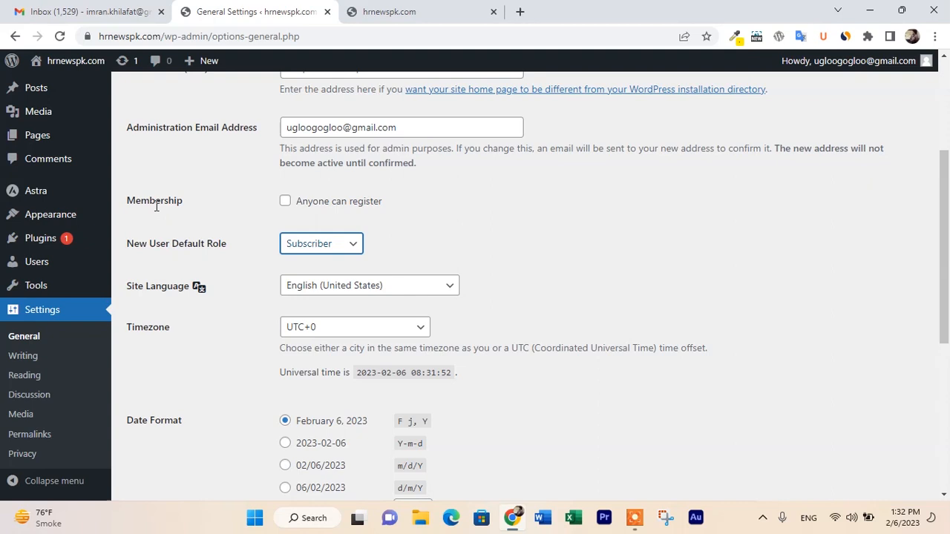
pyautogui.click(286, 205)
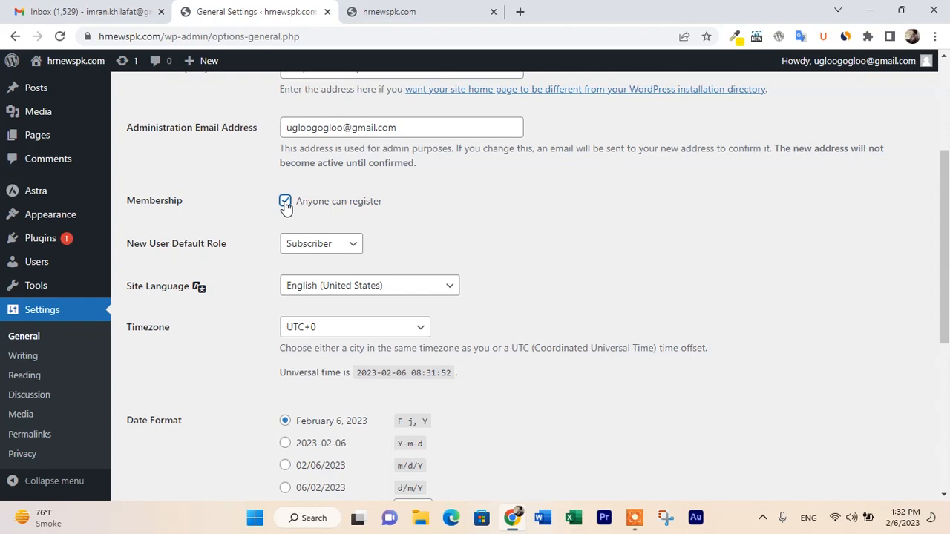
pyautogui.click(287, 206)
# Review the site language, timezone, date format, time format and week start options in the General settings
pyautogui.scroll(-1, 439, 223)
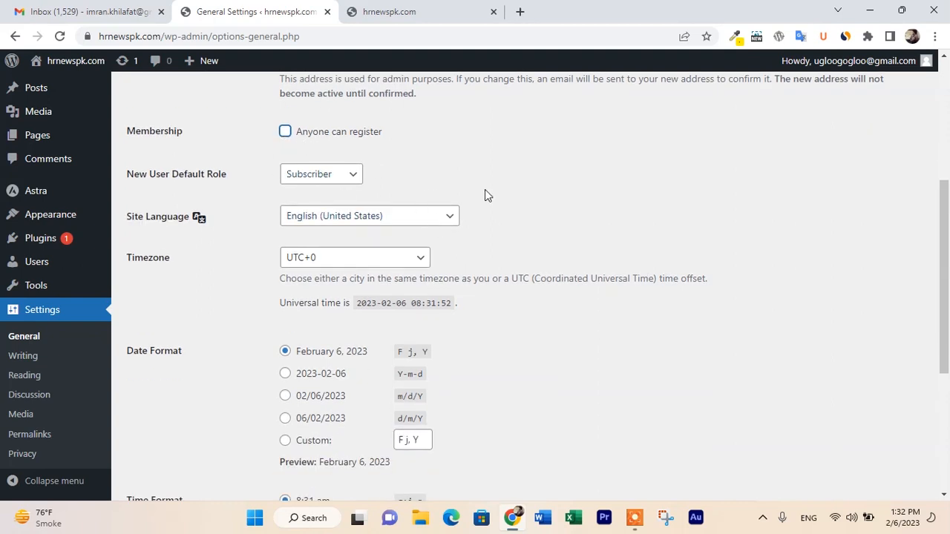
pyautogui.scroll(-2, 486, 191)
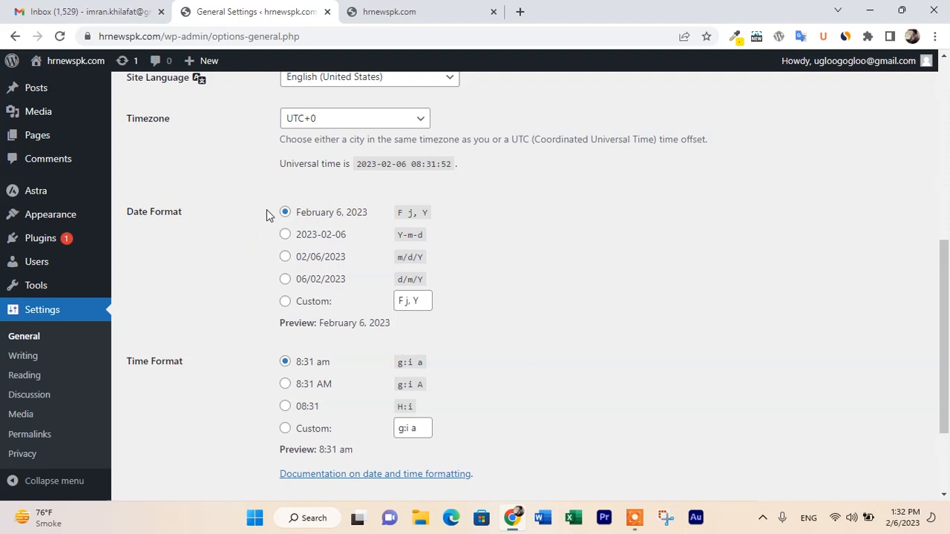
pyautogui.scroll(-2, 268, 213)
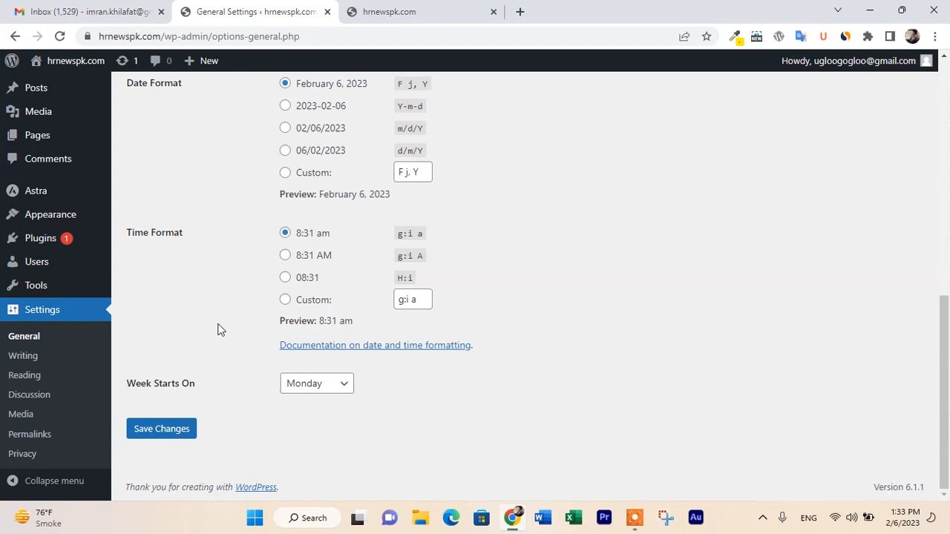
# Look over the Writing settings for posting by email and update services, and open the Reading settings
pyautogui.click(37, 356)
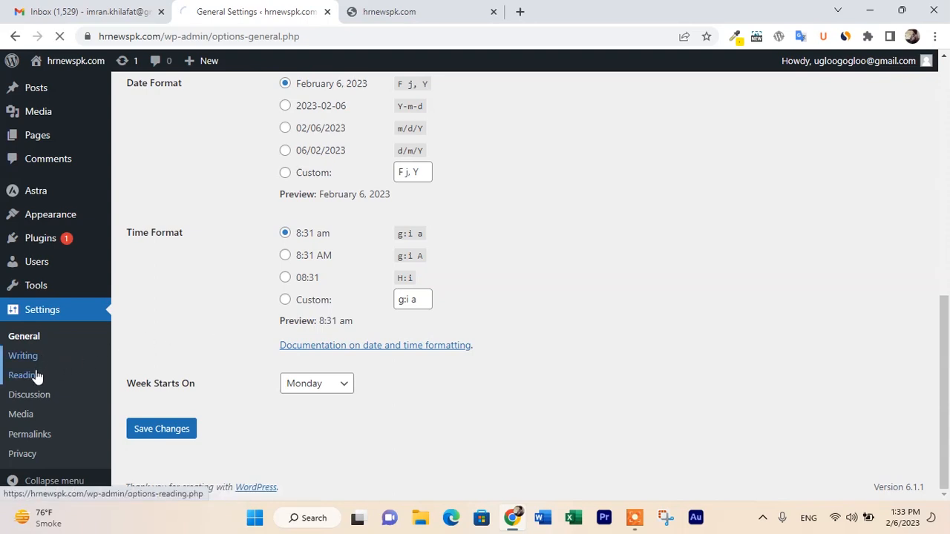
pyautogui.scroll(-3, 252, 245)
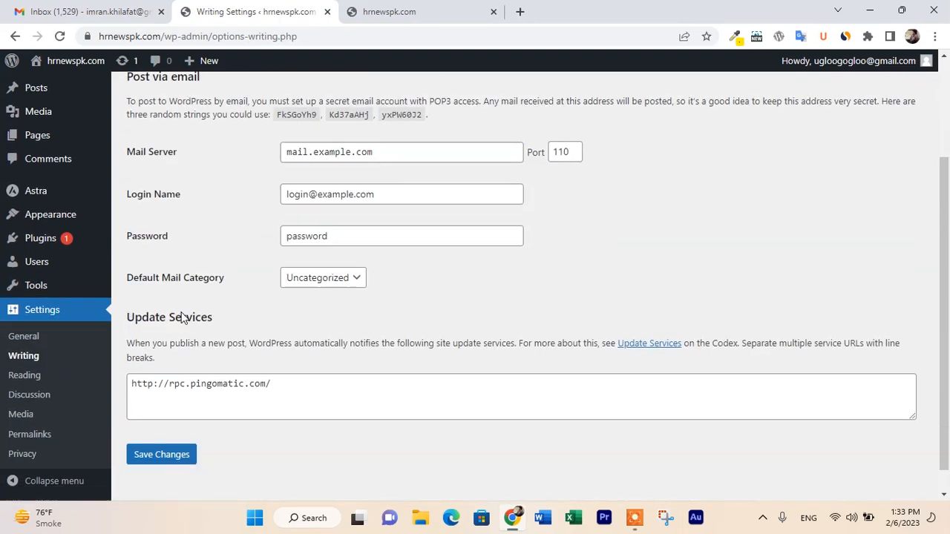
pyautogui.click(35, 376)
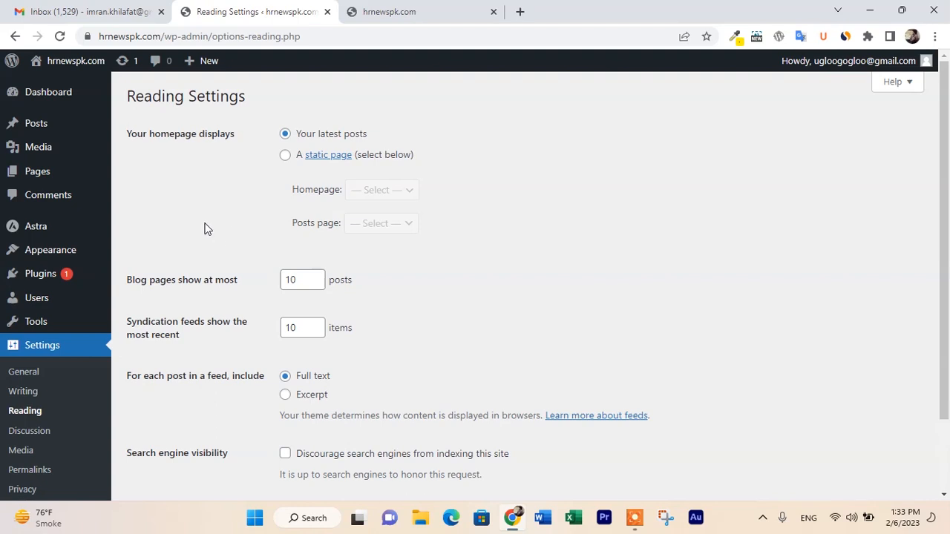
# Review the permalink structure options in the Permalink settings and return to the Dashboard
pyautogui.click(31, 471)
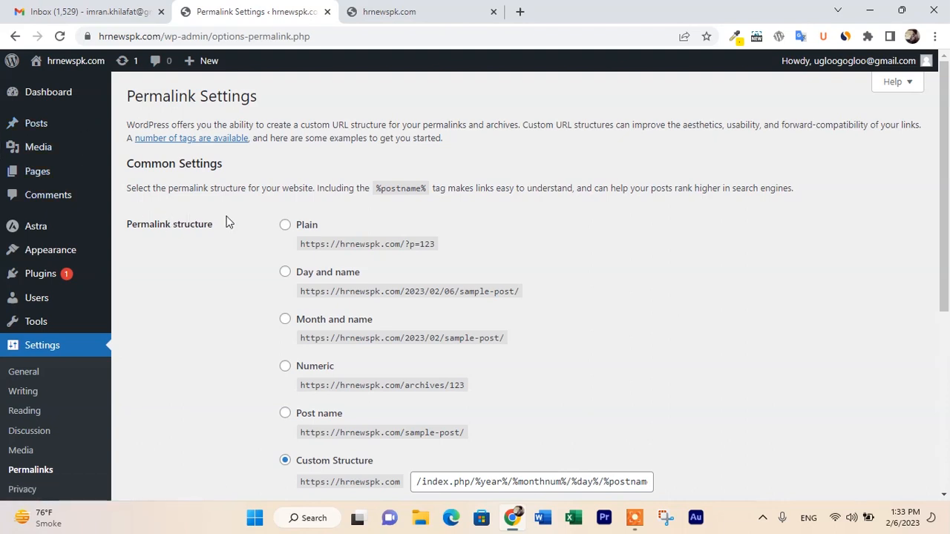
pyautogui.scroll(-2, 312, 312)
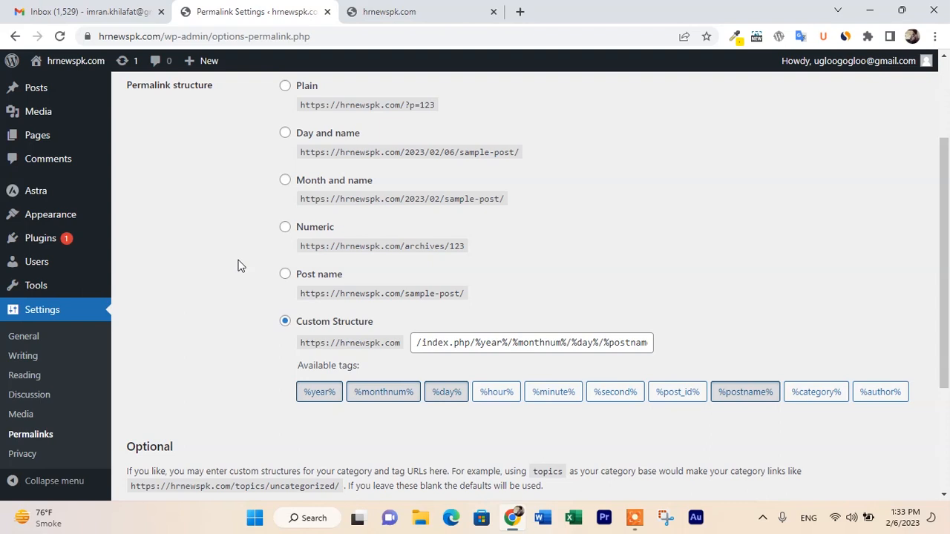
pyautogui.scroll(2, 131, 216)
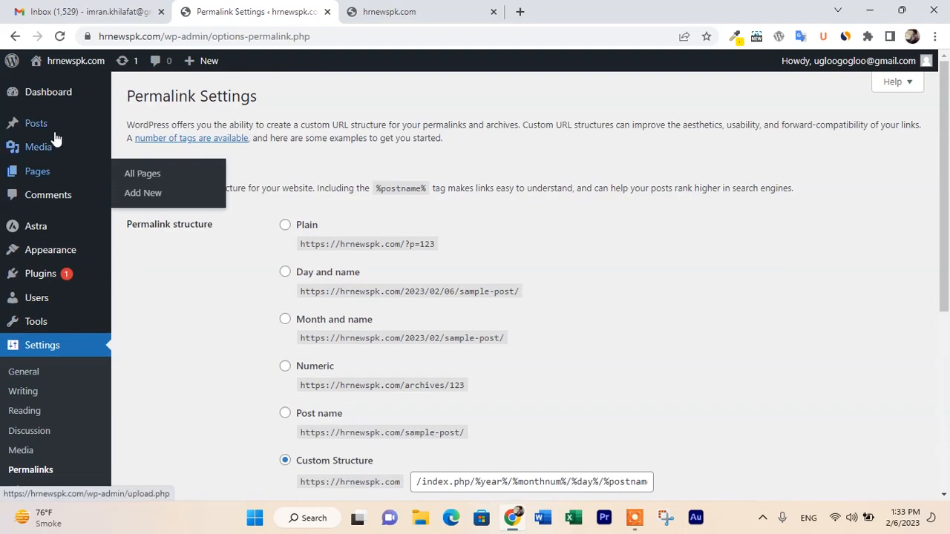
pyautogui.click(50, 103)
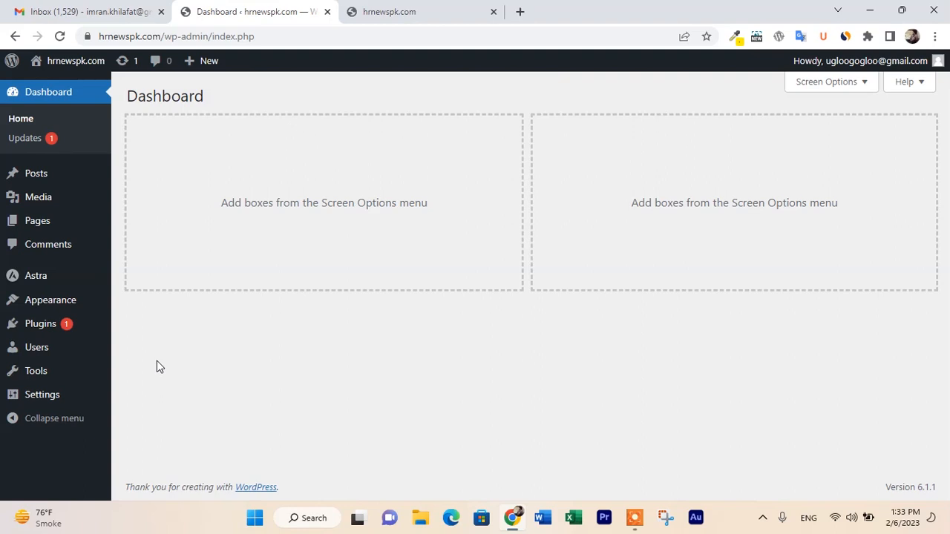
pyautogui.moveTo(41, 176)
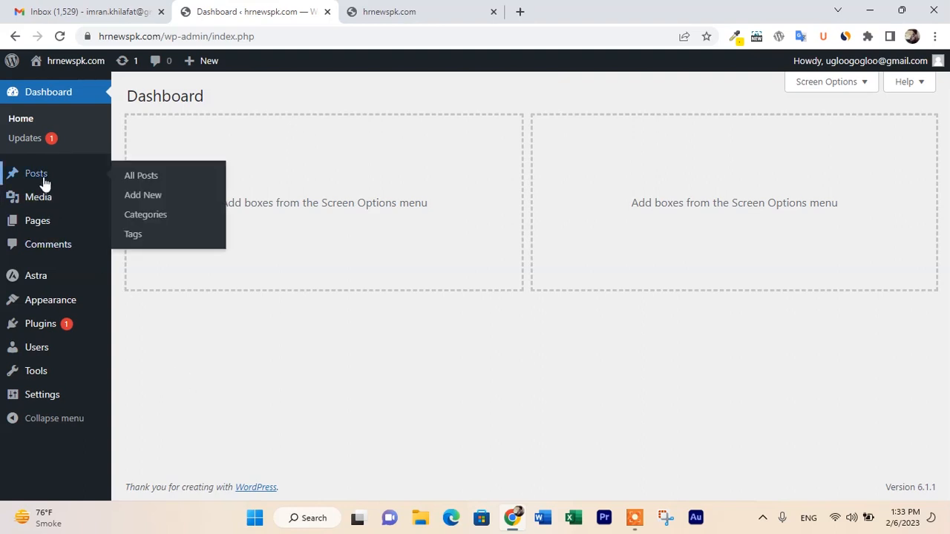
pyautogui.moveTo(40, 207)
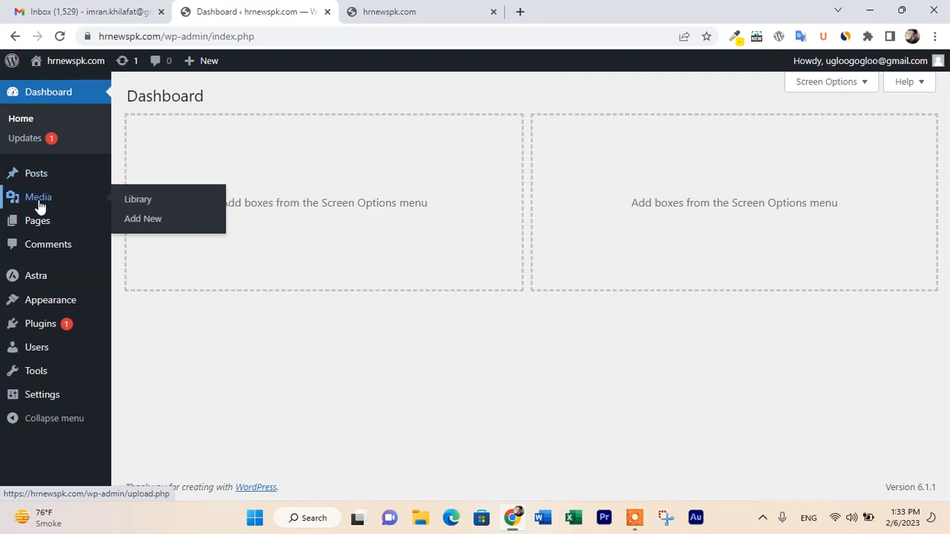
pyautogui.moveTo(42, 222)
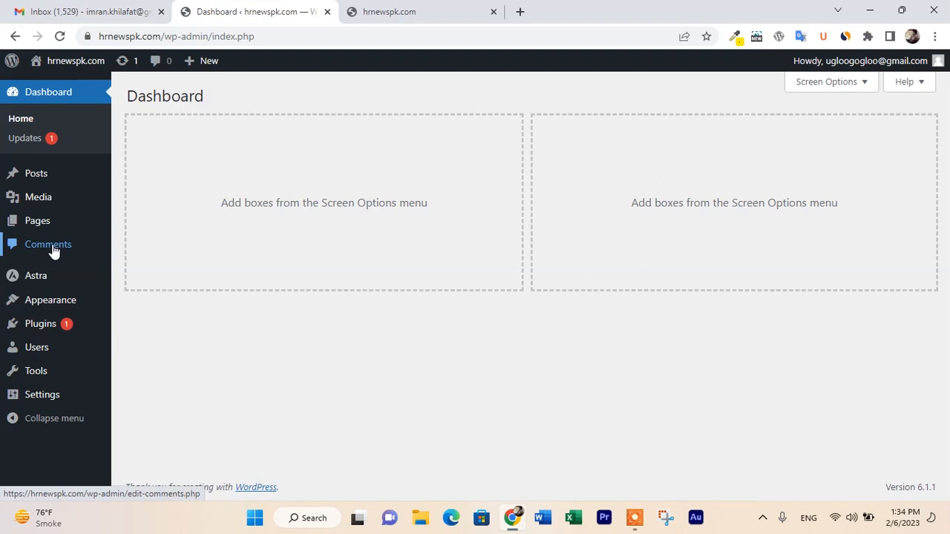
pyautogui.moveTo(46, 277)
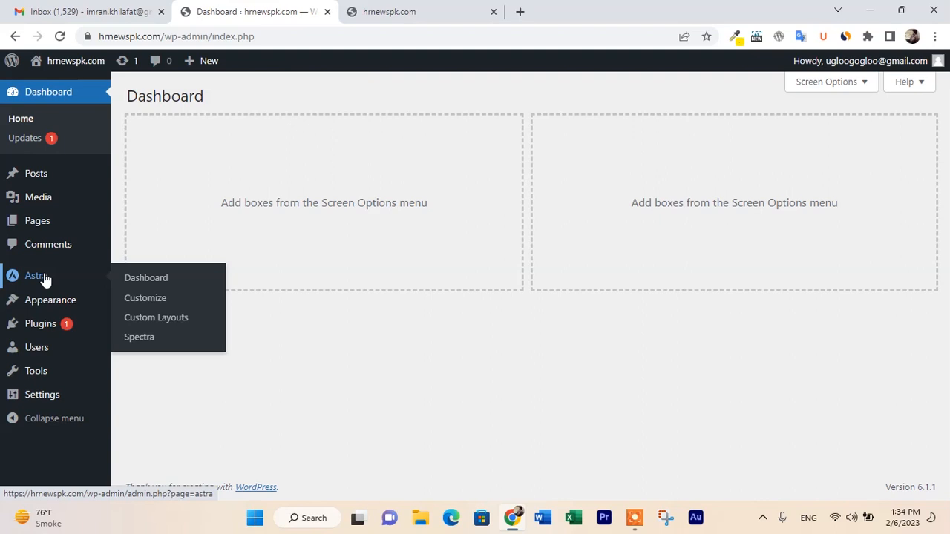
pyautogui.moveTo(71, 303)
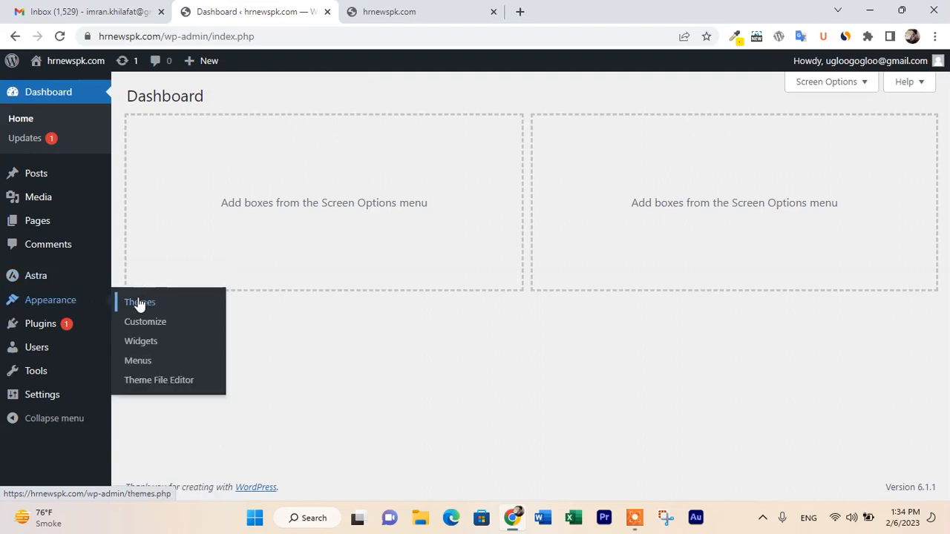
# Open the installed plugins list, go on to adding a new plugin and browse the featured plugins
pyautogui.moveTo(46, 332)
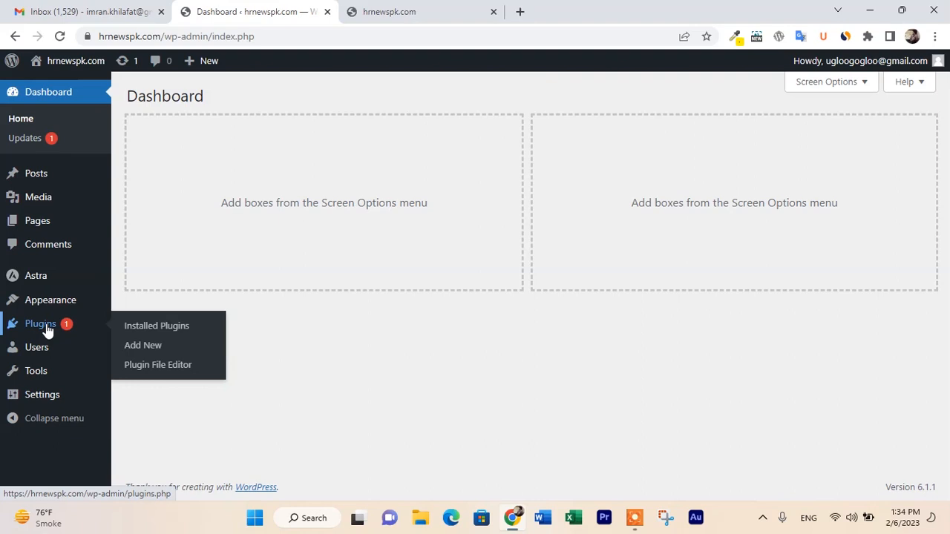
pyautogui.click(143, 328)
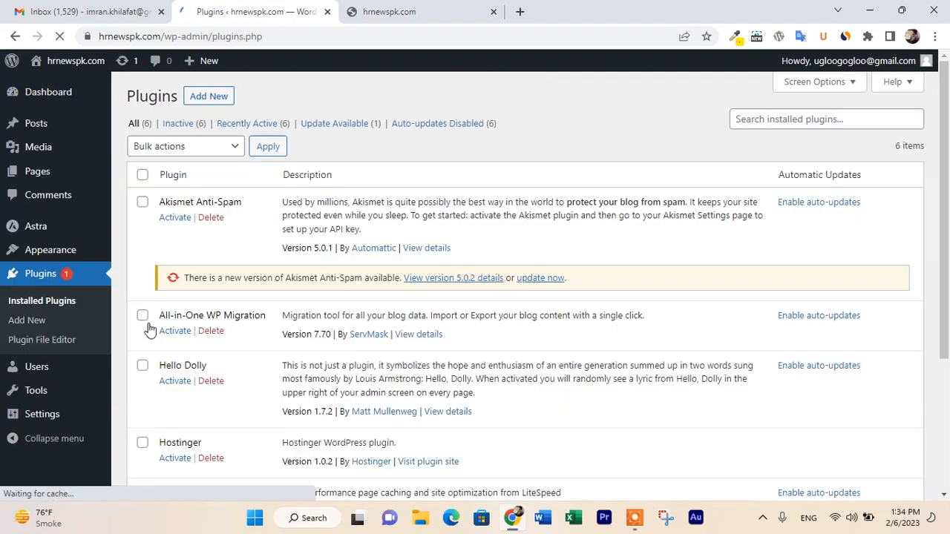
pyautogui.click(207, 97)
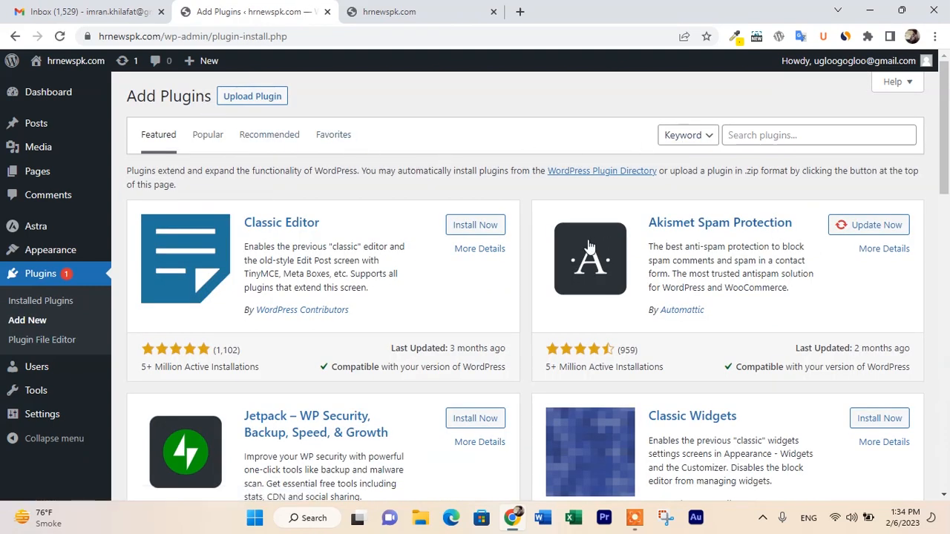
pyautogui.scroll(-2, 581, 235)
pyautogui.scroll(-3, 581, 230)
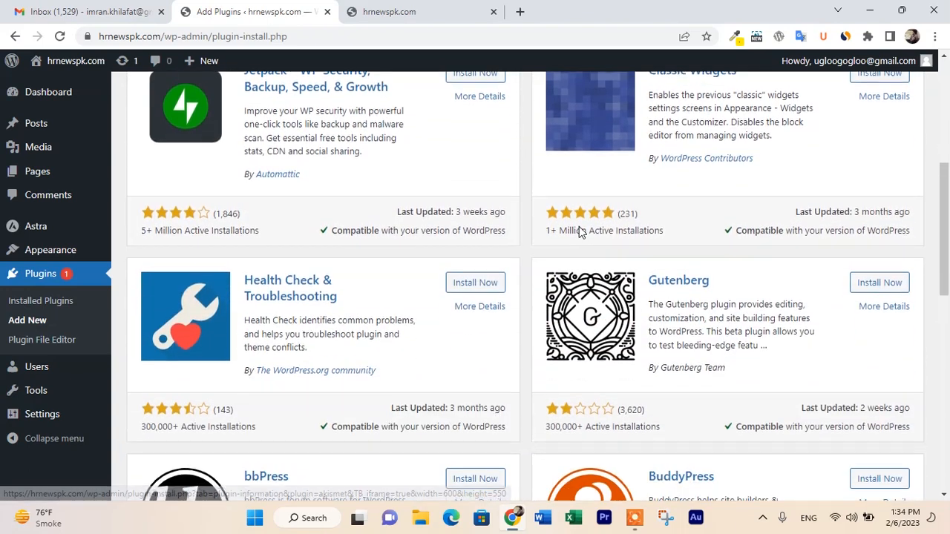
pyautogui.scroll(2, 580, 227)
pyautogui.scroll(-2, 580, 227)
pyautogui.scroll(6, 580, 227)
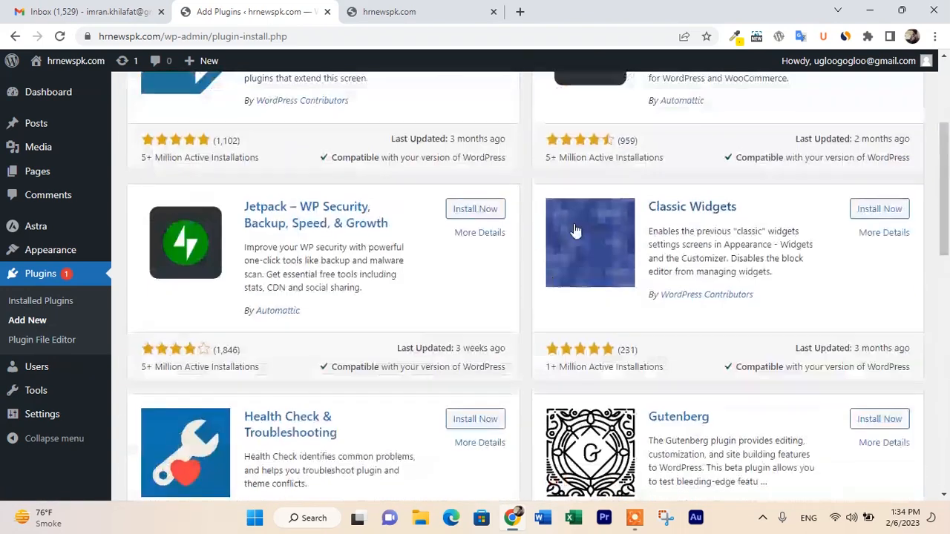
# Search the available plugins for "seo", look over the results and return to the Dashboard
pyautogui.click(755, 137)
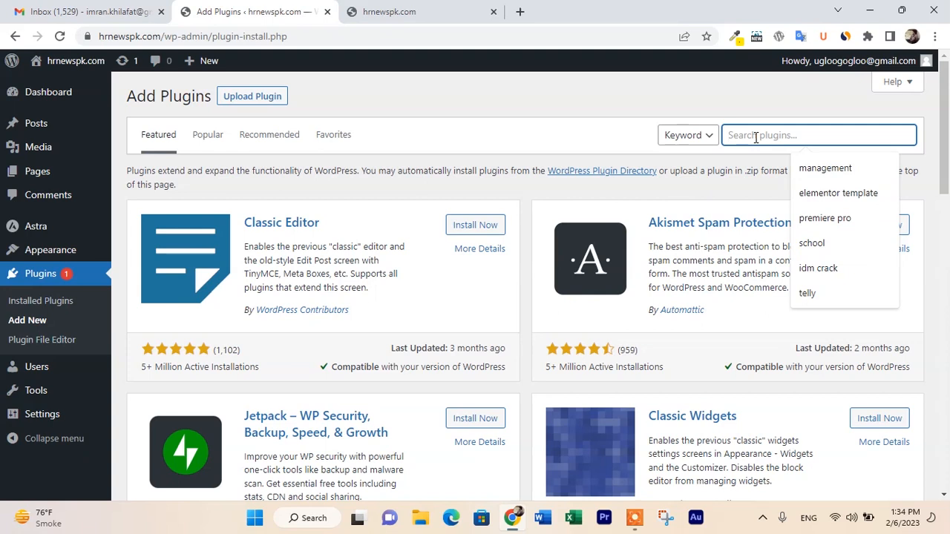
pyautogui.write('seo')
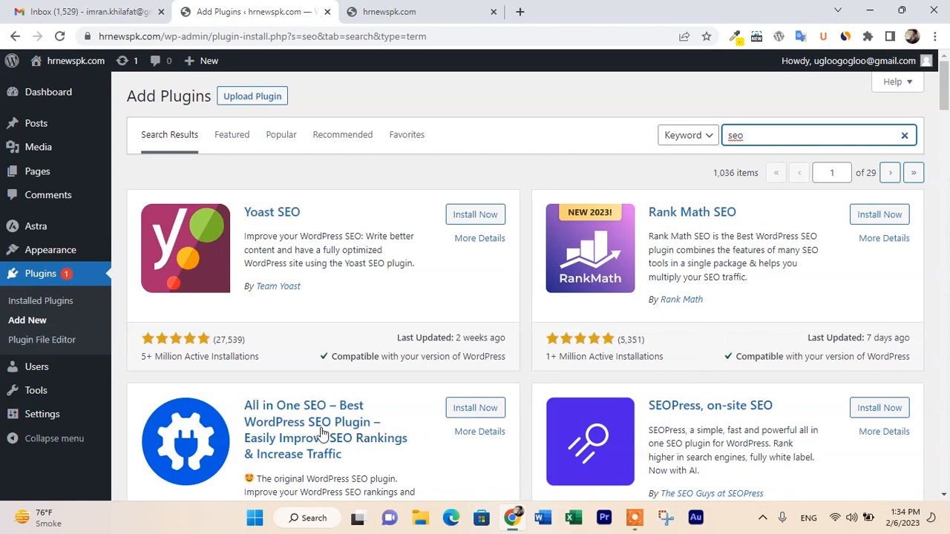
pyautogui.scroll(-2, 352, 411)
pyautogui.scroll(2, 402, 275)
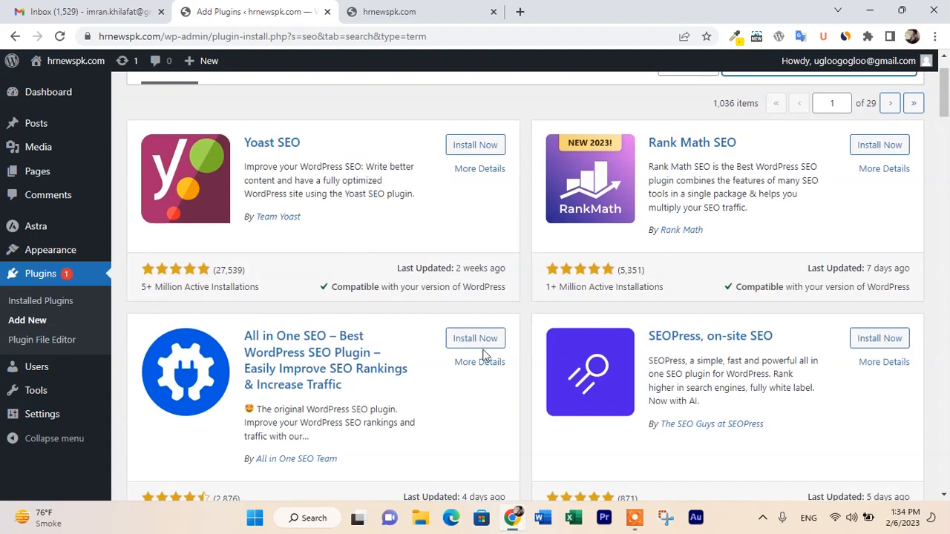
pyautogui.scroll(-2, 483, 349)
pyautogui.scroll(2, 411, 345)
pyautogui.scroll(1, 354, 192)
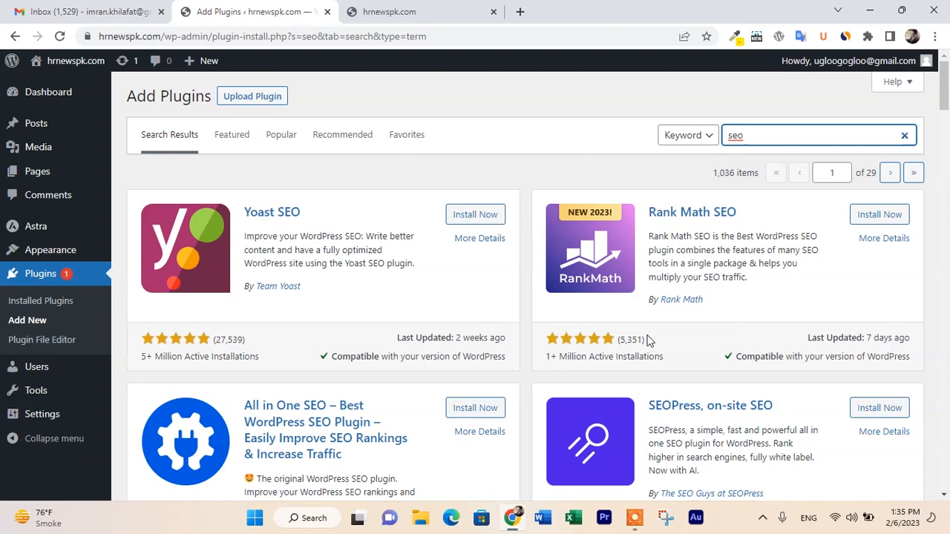
pyautogui.moveTo(77, 145)
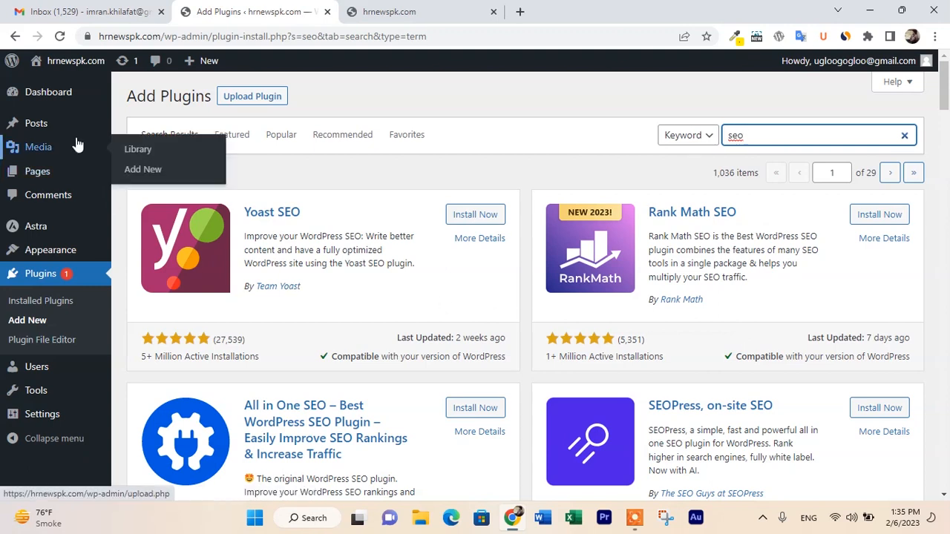
pyautogui.click(46, 97)
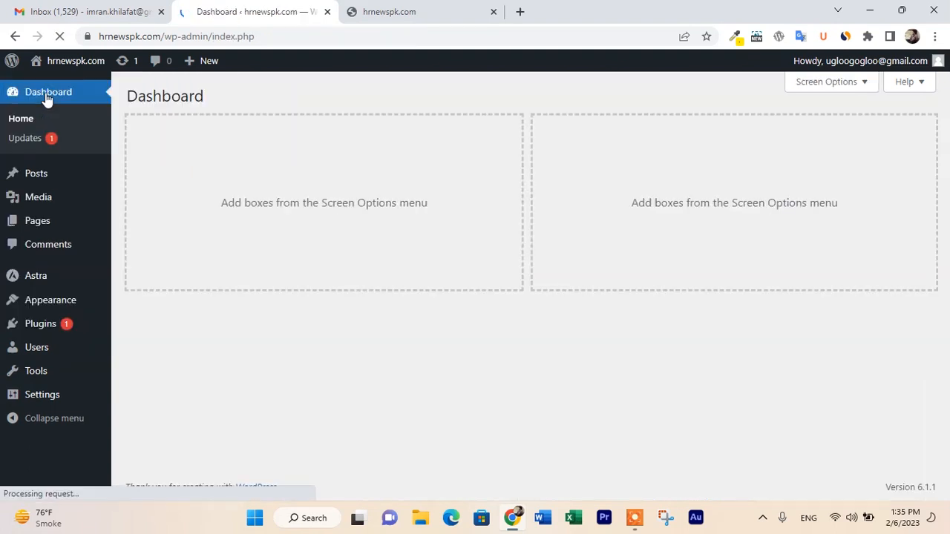